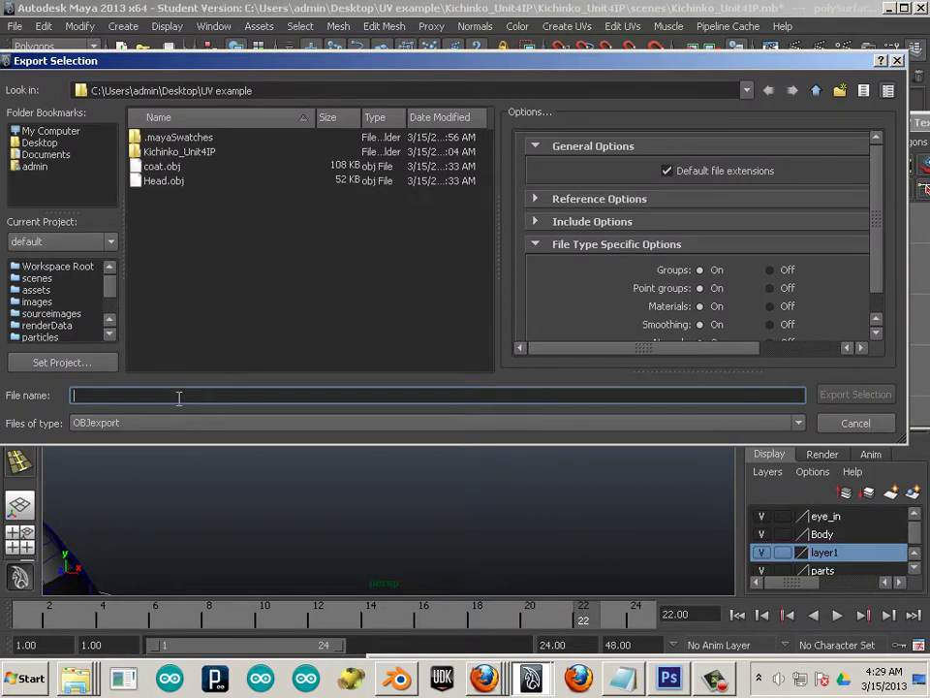
# Step: Export the selected hand mesh as an OBJ file named Hand in the UV example folder
pyautogui.write('Hand')
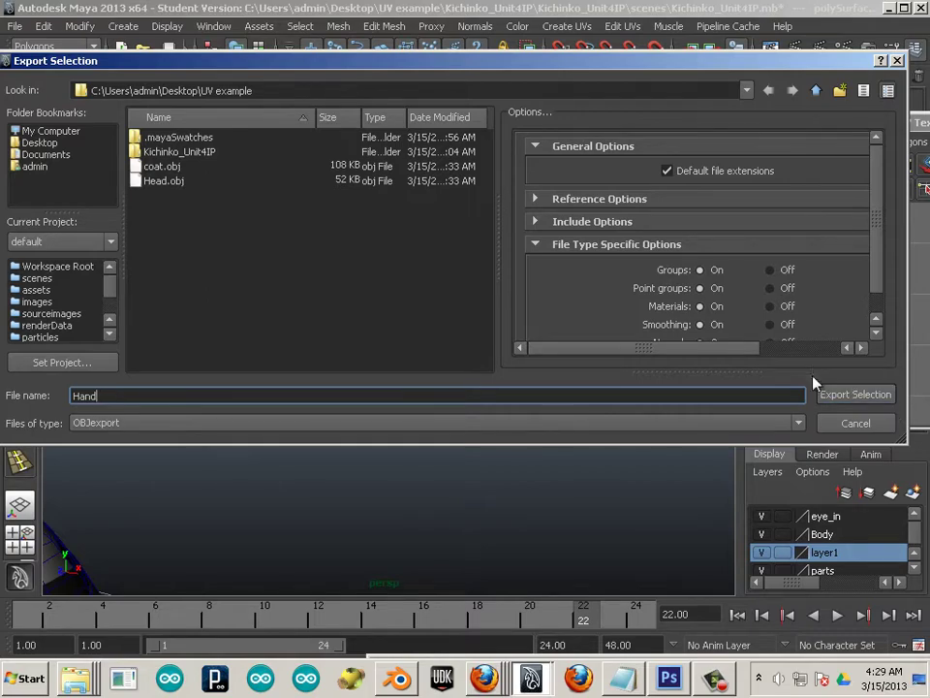
pyautogui.click(852, 393)
# Step: Select the character's boot mesh and export it as an OBJ file named boot
pyautogui.keyDown('alt'); pyautogui.moveTo(590, 439); pyautogui.dragTo(301, 311, button='right'); pyautogui.keyUp('alt')
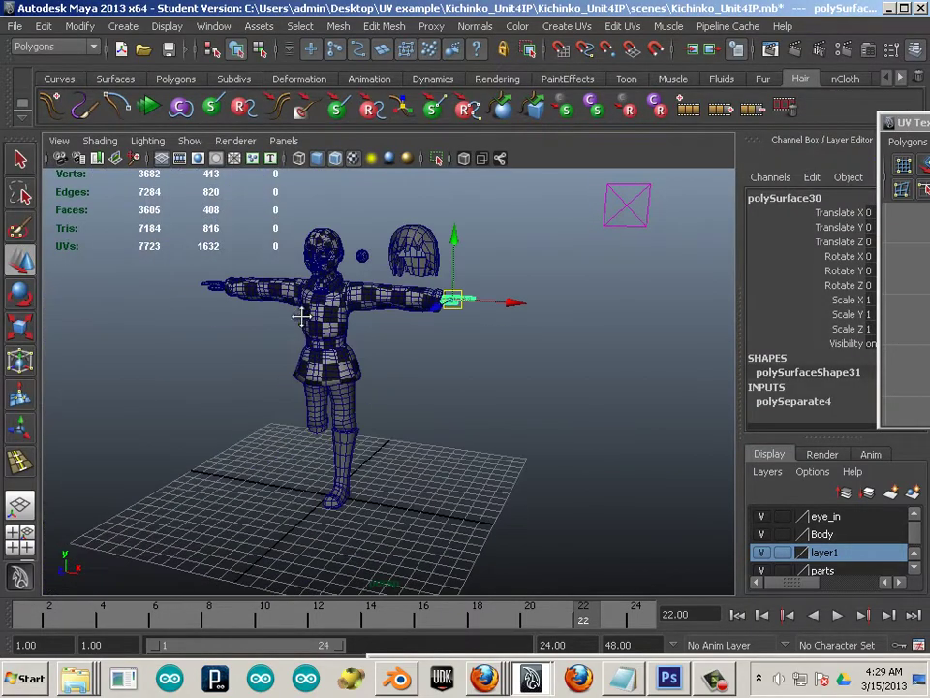
pyautogui.click(344, 442)
pyautogui.click(15, 27)
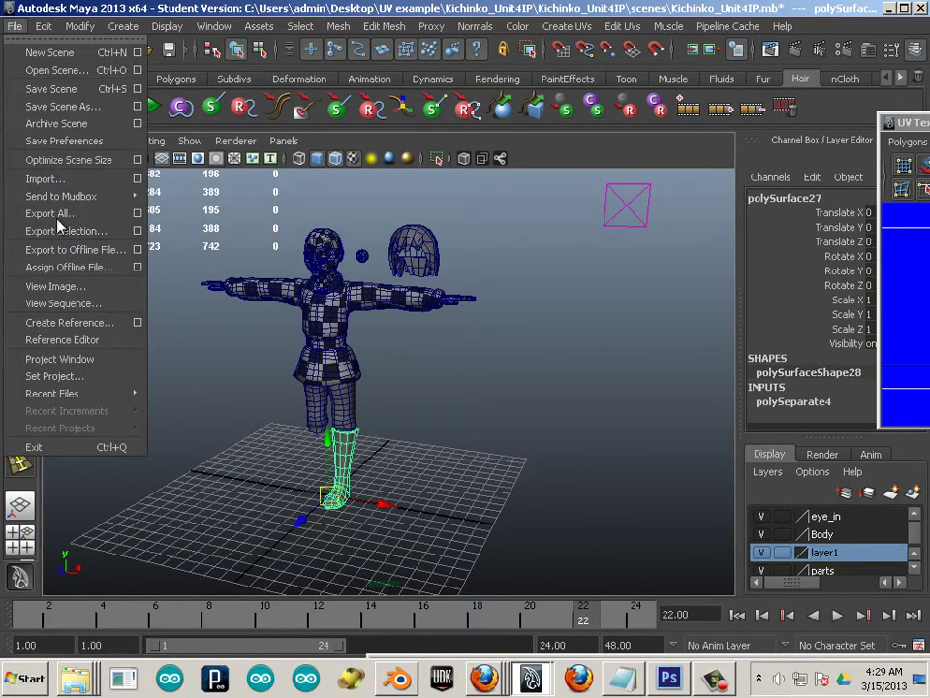
pyautogui.press('Return')
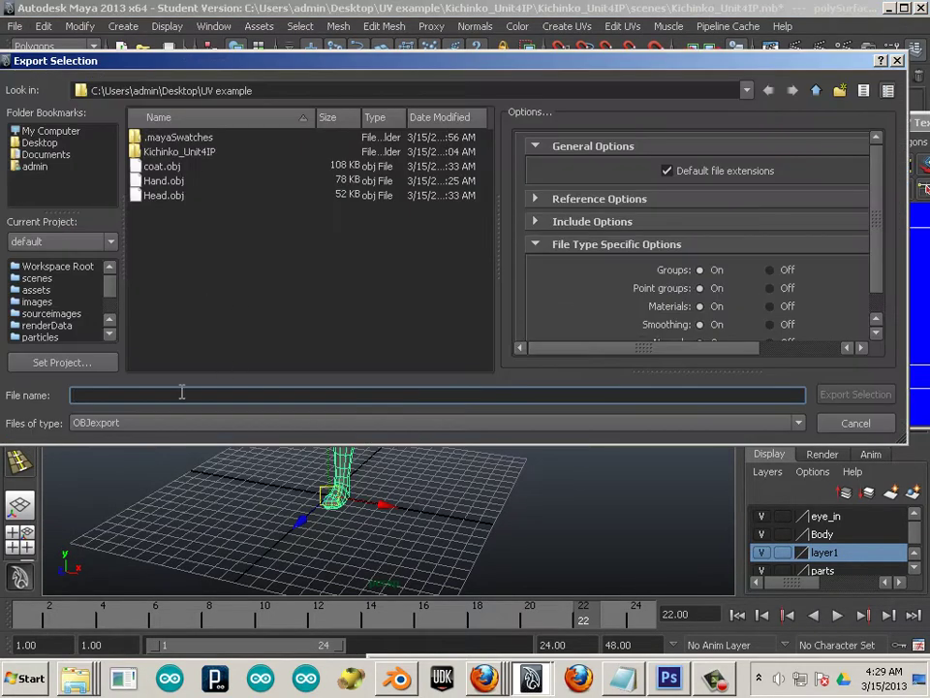
pyautogui.write('bo')
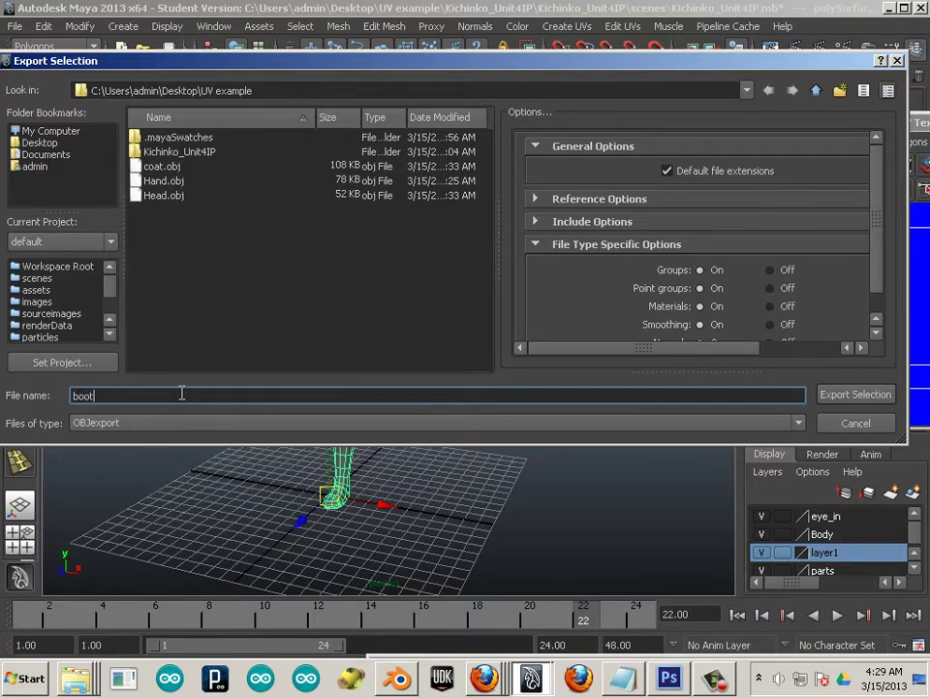
pyautogui.write('ot')
pyautogui.press('Return')
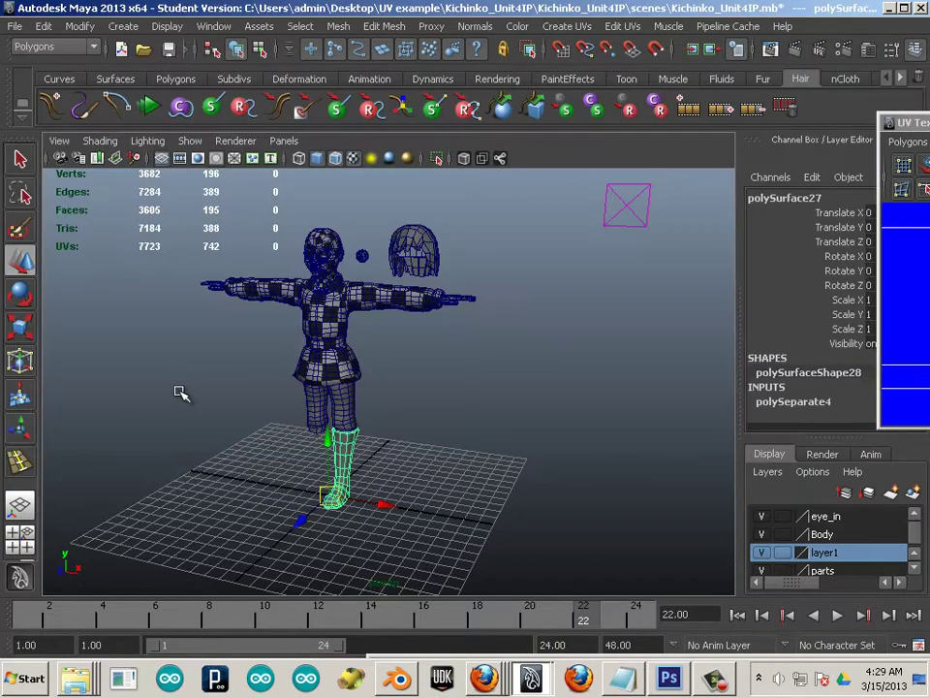
# Step: Switch to Blender and delete the coat object from the scene
pyautogui.click(399, 679)
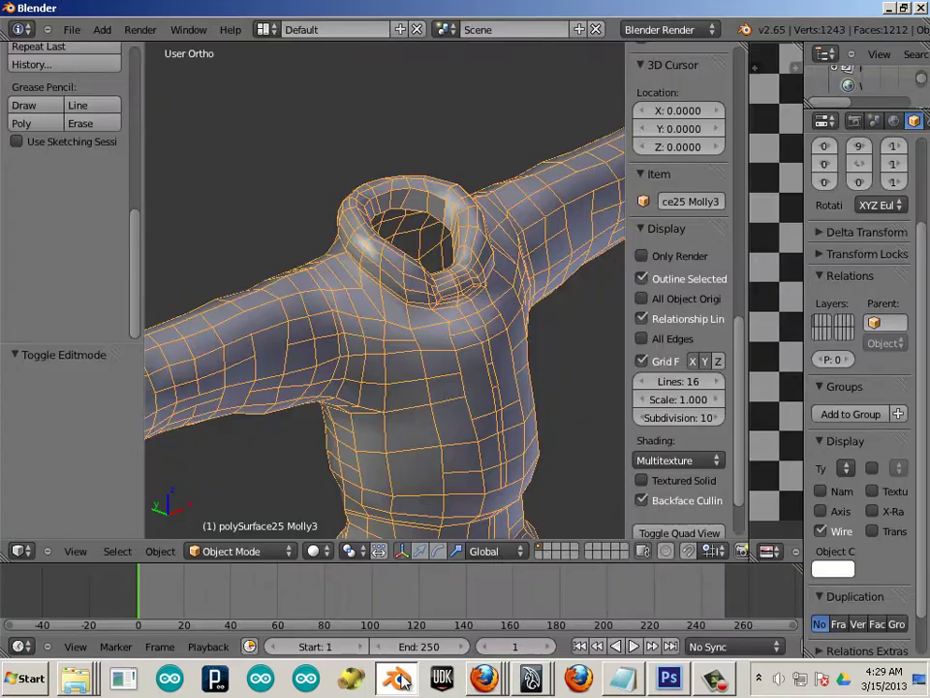
pyautogui.press('x')
pyautogui.click(429, 466)
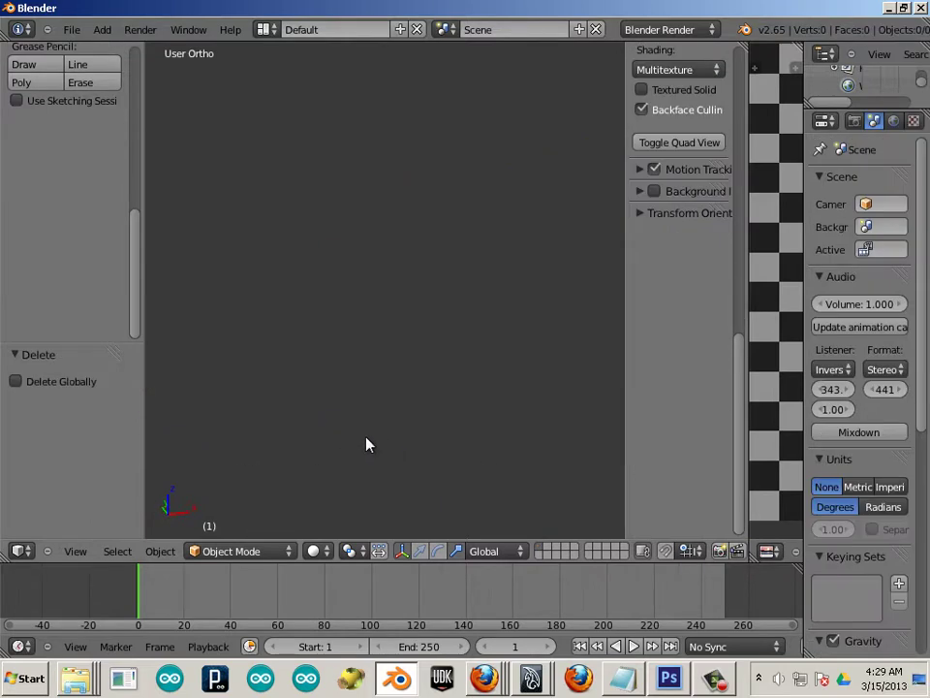
# Step: Import the Wavefront file Hand.obj from the UV example folder into the emptied scene
pyautogui.scroll(-8, 398, 376)
pyautogui.keyDown('shift'); pyautogui.moveTo(281, 350); pyautogui.dragTo(376, 384, button='middle'); pyautogui.keyUp('shift')
pyautogui.scroll(3, 375, 382)
pyautogui.click(47, 30)
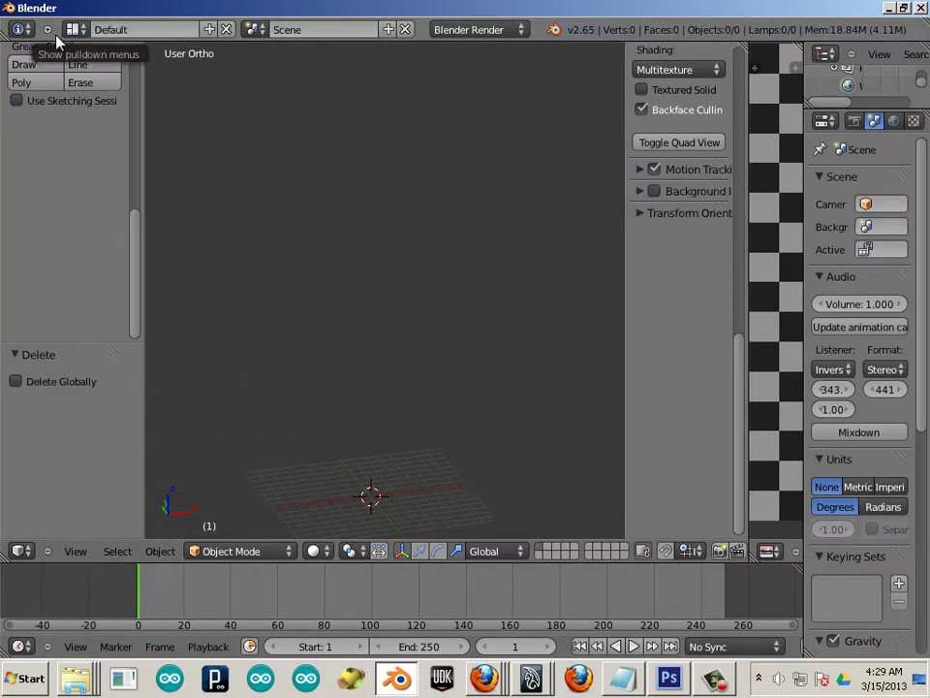
pyautogui.click(47, 30)
pyautogui.click(72, 30)
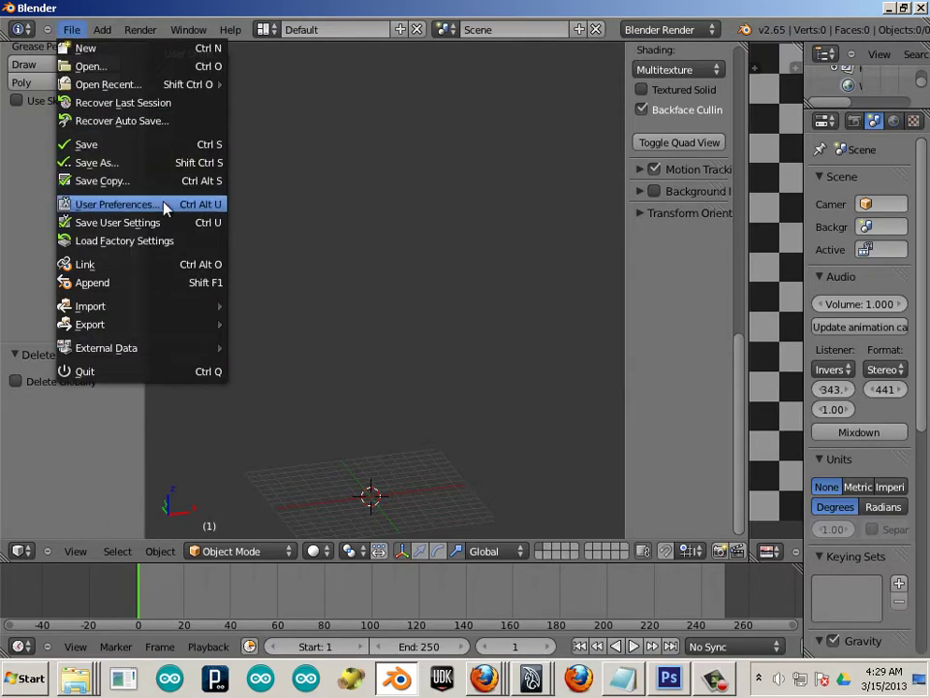
pyautogui.moveTo(208, 306)
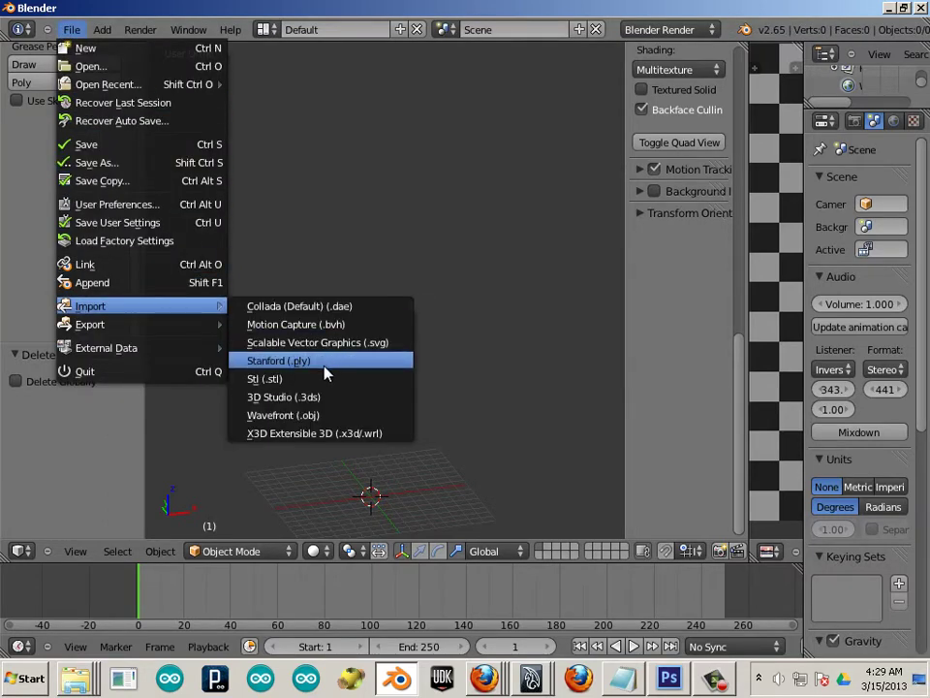
pyautogui.click(317, 416)
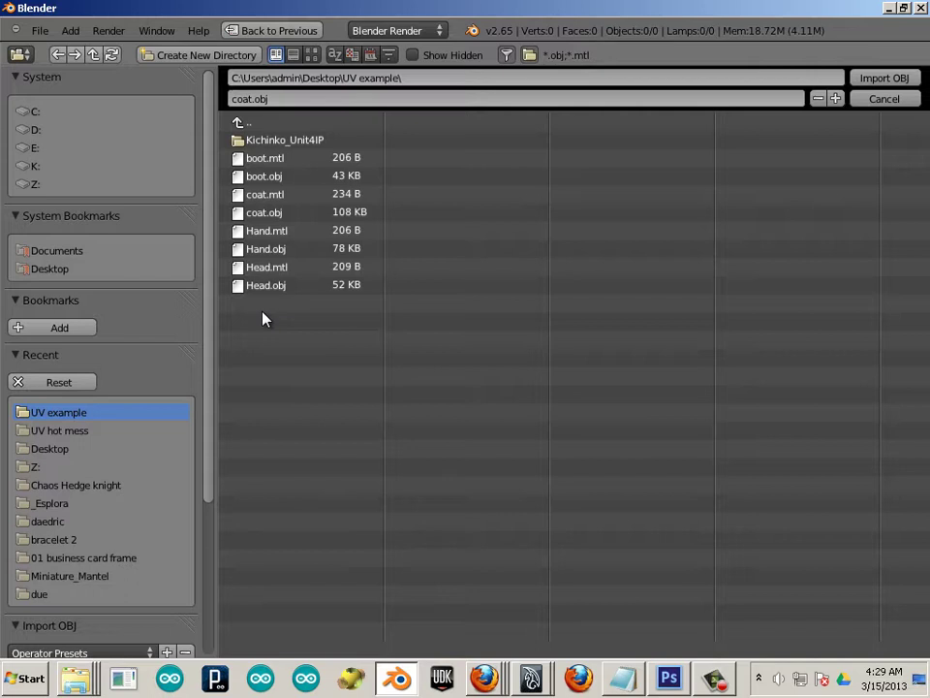
pyautogui.click(258, 251)
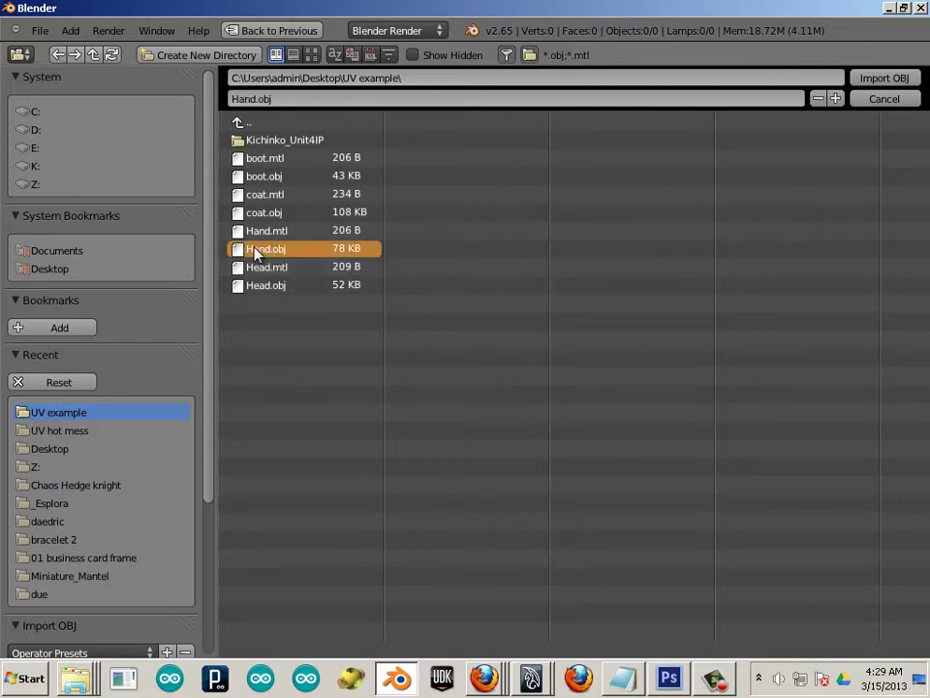
pyautogui.click(884, 78)
# Step: Enter Edit Mode on the imported hand and deselect all of its geometry
pyautogui.scroll(10, 461, 369)
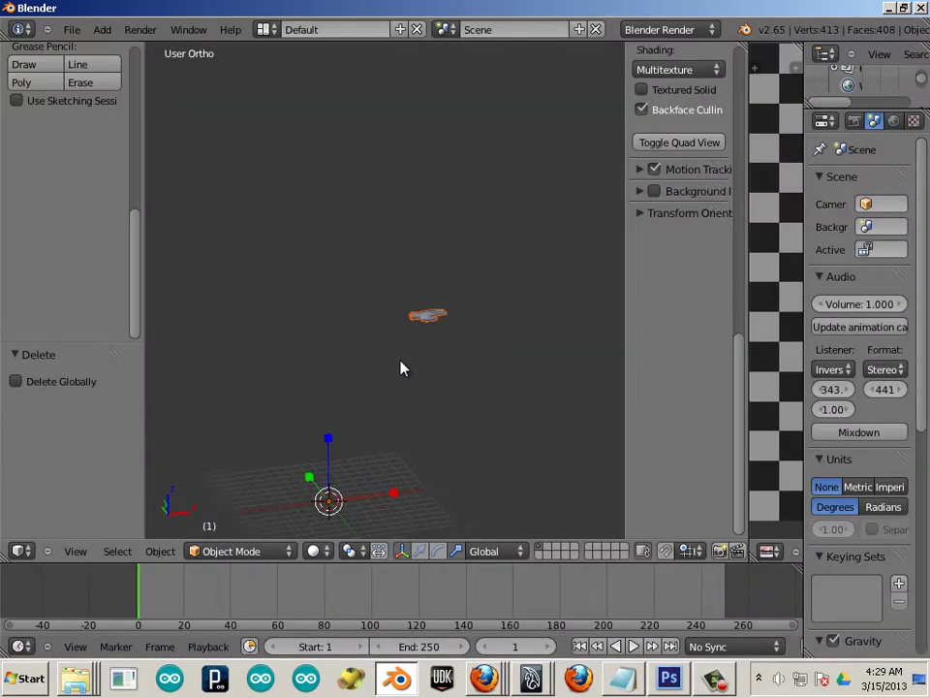
pyautogui.moveTo(444, 345)
pyautogui.mouseDown(button='middle')
pyautogui.moveTo(328, 251)
pyautogui.moveTo(359, 297)
pyautogui.moveTo(386, 291)
pyautogui.mouseUp(button='middle')
pyautogui.rightClick(385, 363)
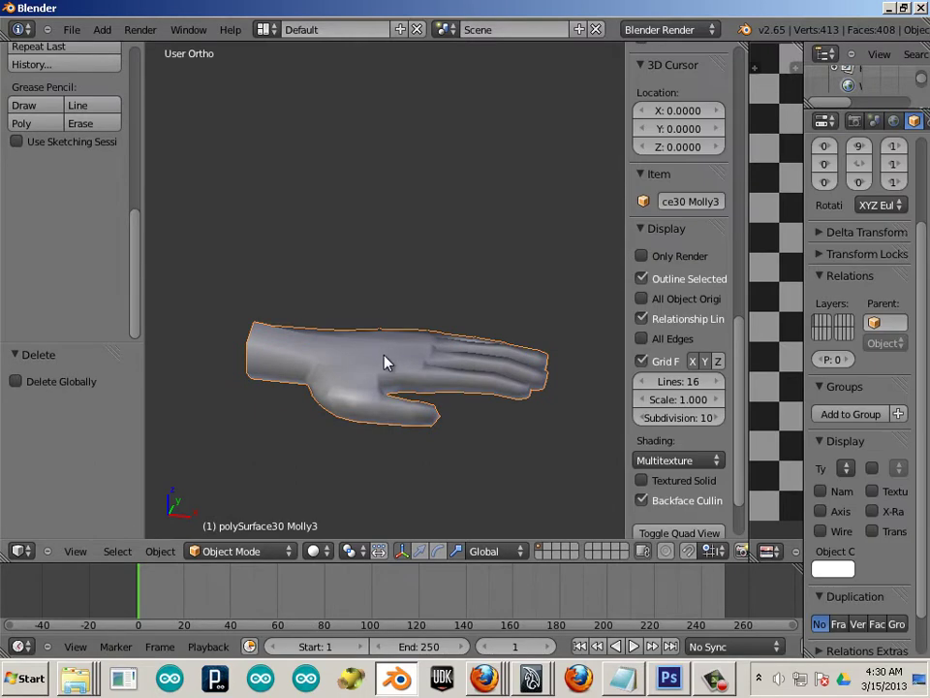
pyautogui.press('Tab')
pyautogui.scroll(5, 485, 378)
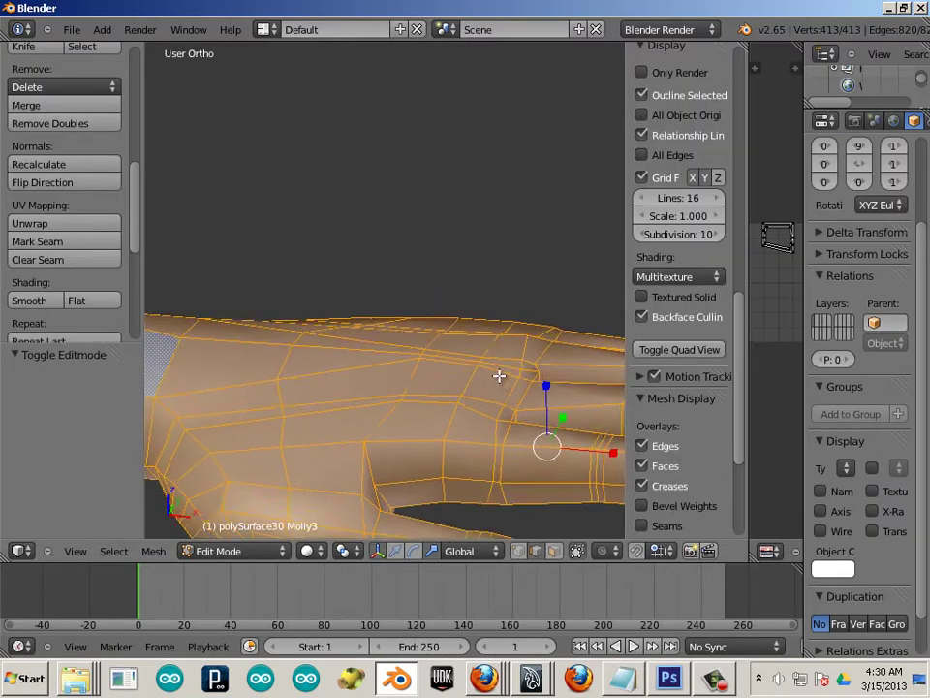
pyautogui.press('a')
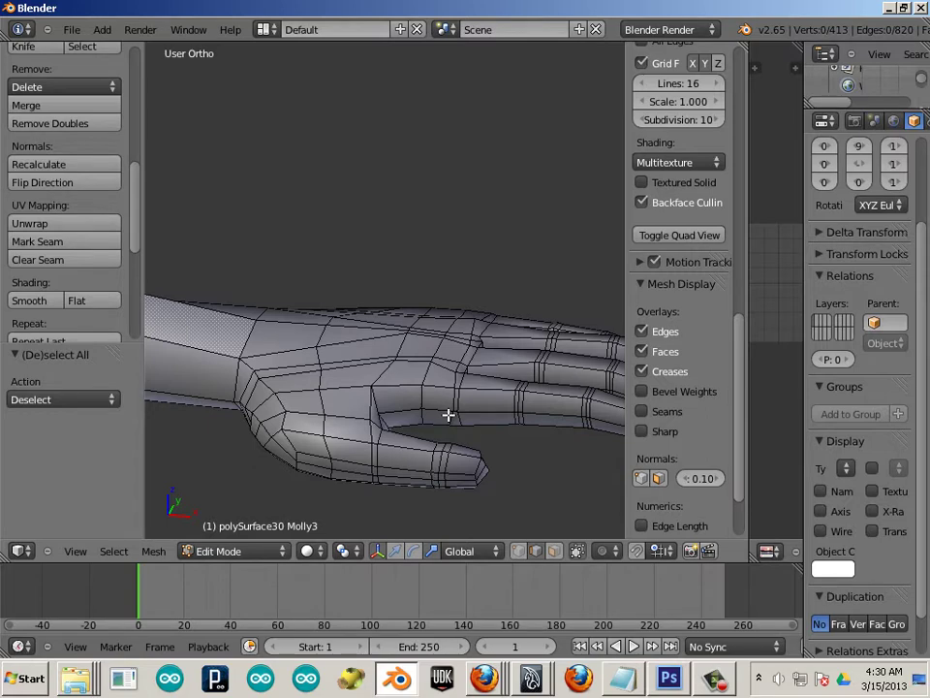
# Step: Select the edge loop running along the side of the hand, thumb and fingers, mark it as a seam, and clear the selection
pyautogui.rightClick(397, 417)
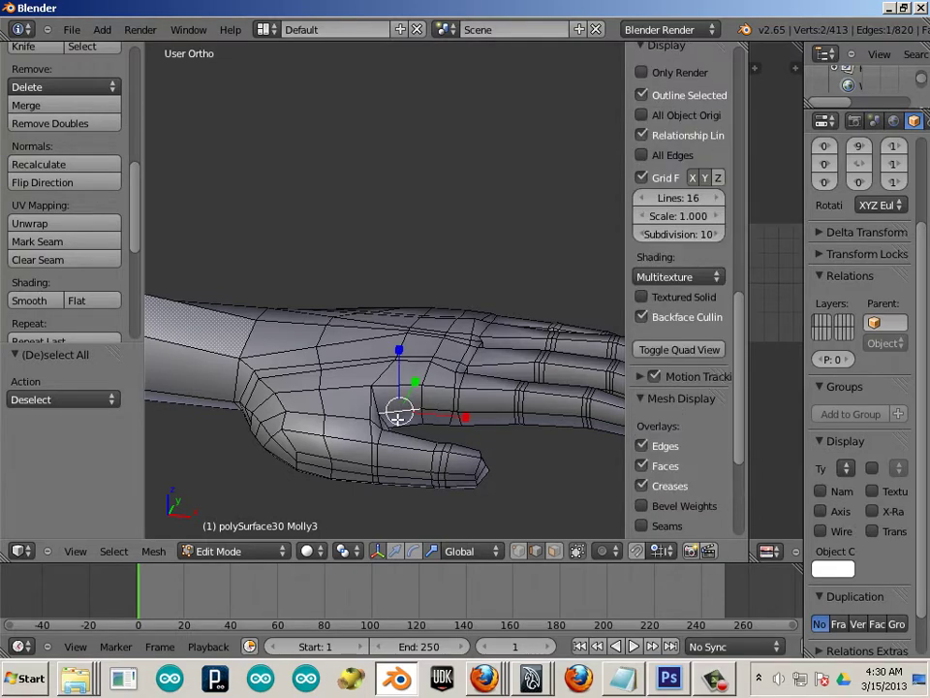
pyautogui.moveTo(400, 417); pyautogui.dragTo(526, 436, button='middle')
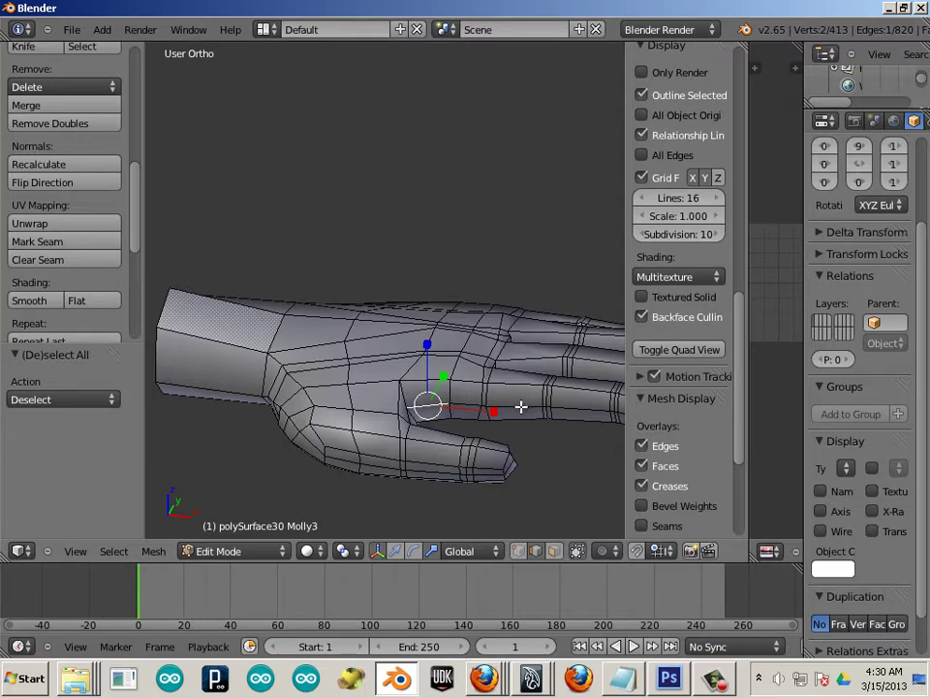
pyautogui.keyDown('alt'); pyautogui.rightClick(521, 407); pyautogui.keyUp('alt')
pyautogui.scroll(-2, 535, 480)
pyautogui.moveTo(532, 479); pyautogui.dragTo(468, 477, button='middle')
pyautogui.keyDown('shift'); pyautogui.moveTo(389, 417); pyautogui.dragTo(562, 415, button='middle'); pyautogui.keyUp('shift')
pyautogui.moveTo(438, 405); pyautogui.dragTo(382, 398, button='middle')
pyautogui.keyDown('shift'); pyautogui.moveTo(383, 398); pyautogui.dragTo(352, 364, button='middle'); pyautogui.keyUp('shift')
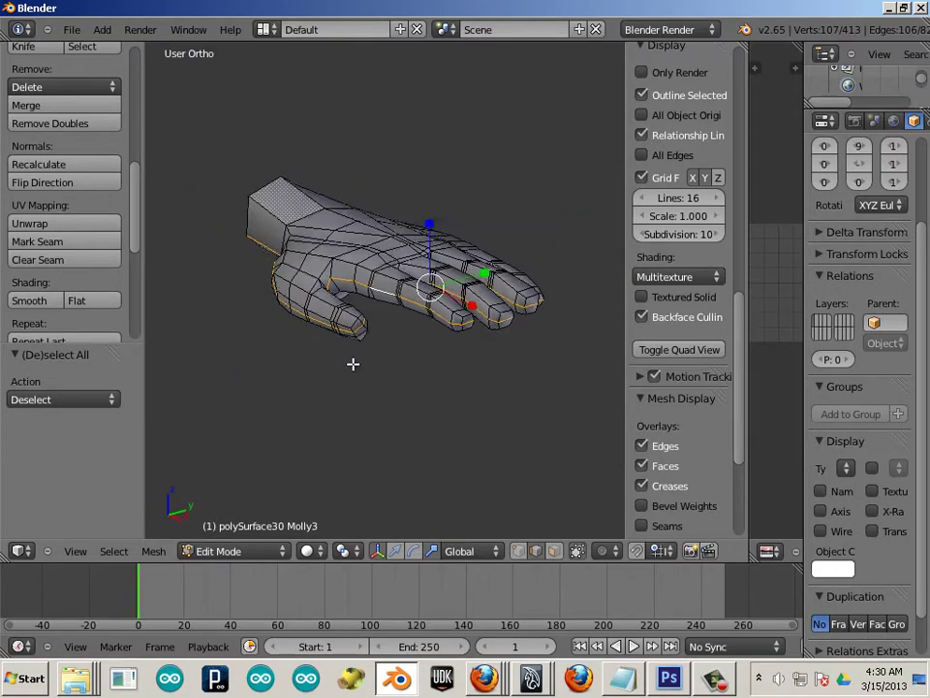
pyautogui.scroll(3, 353, 364)
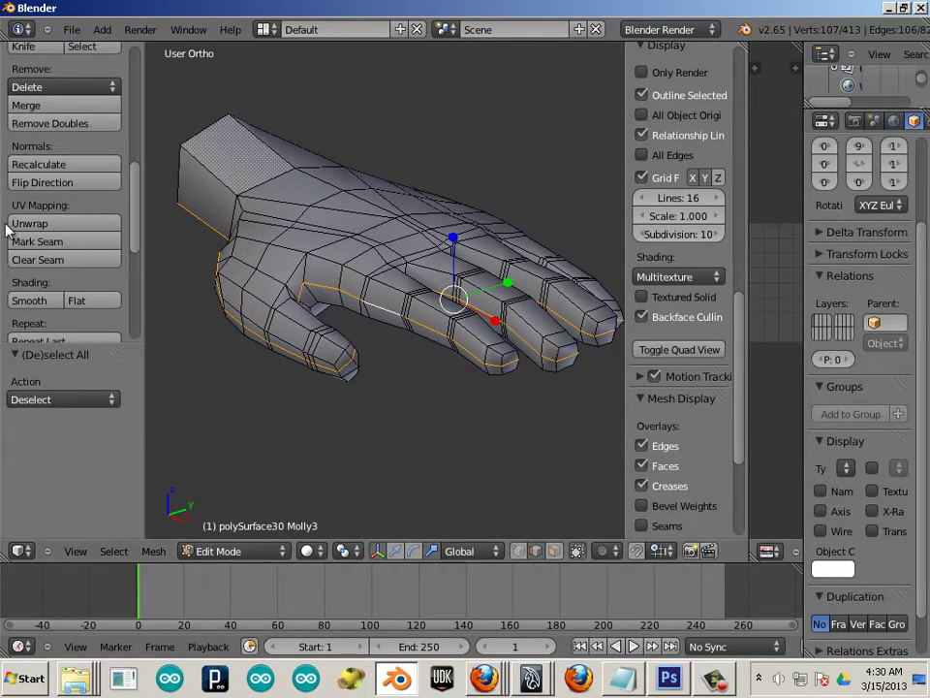
pyautogui.click(37, 241)
pyautogui.press('a')
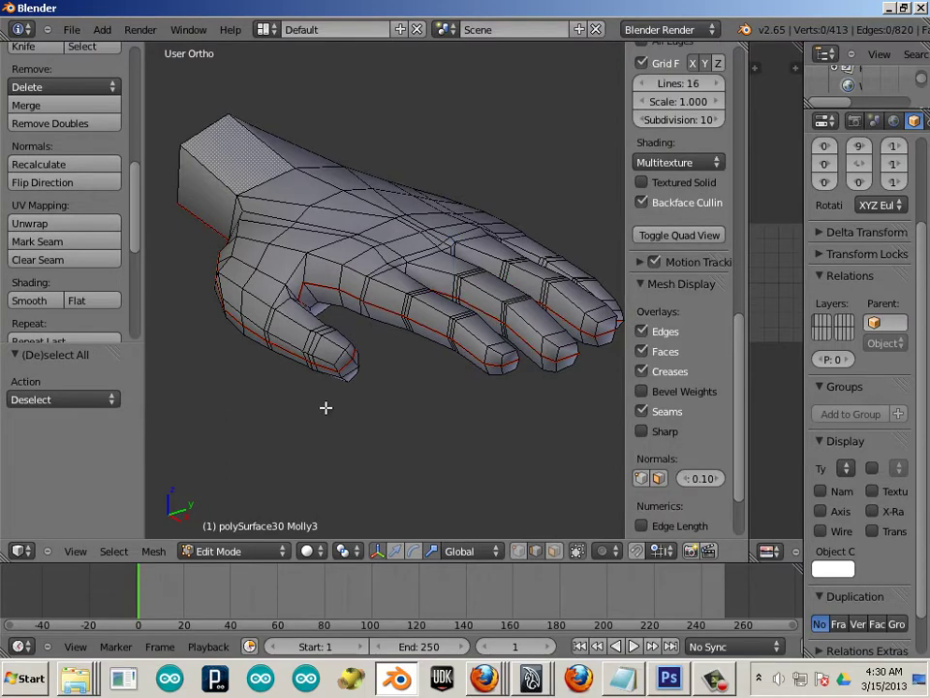
# Step: Select the whole linked hand mesh and unwrap its UVs along the marked seam
pyautogui.moveTo(326, 406)
pyautogui.mouseDown(button='middle')
pyautogui.moveTo(315, 420)
pyautogui.moveTo(325, 429)
pyautogui.mouseUp(button='middle')
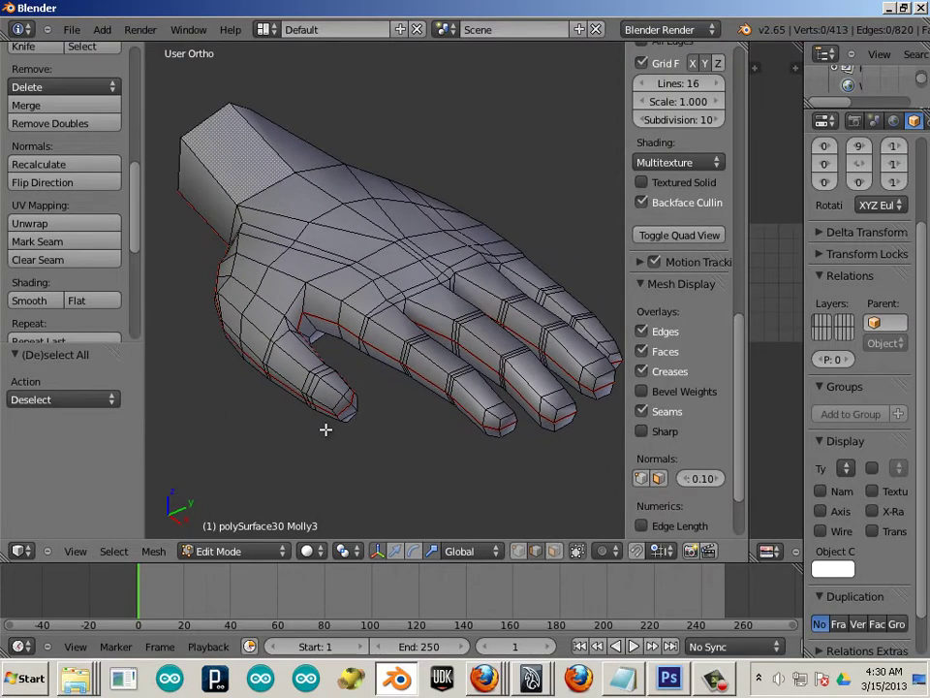
pyautogui.rightClick(328, 299)
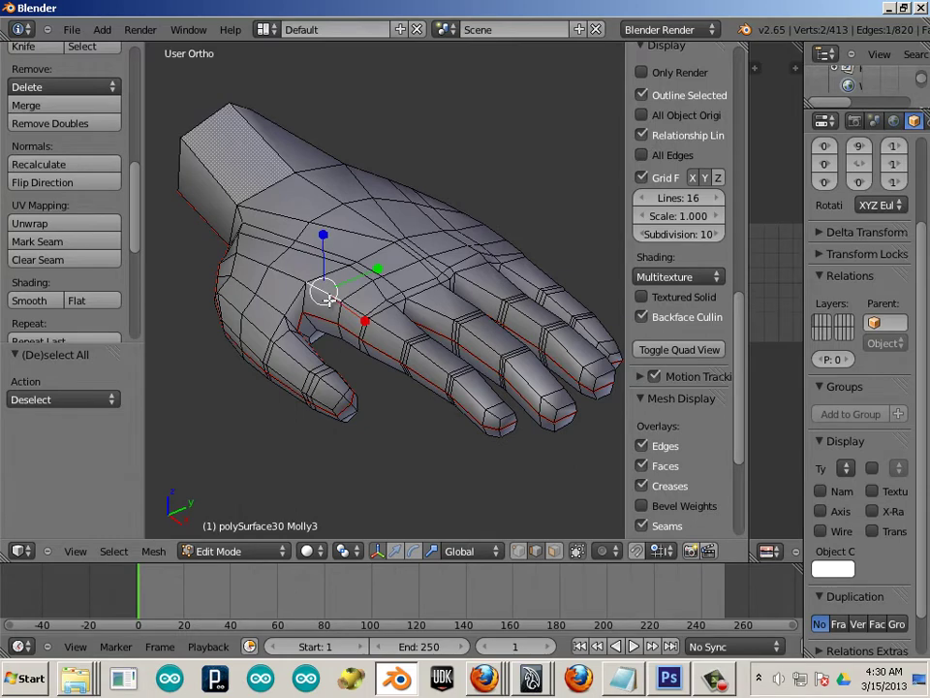
pyautogui.press('l')
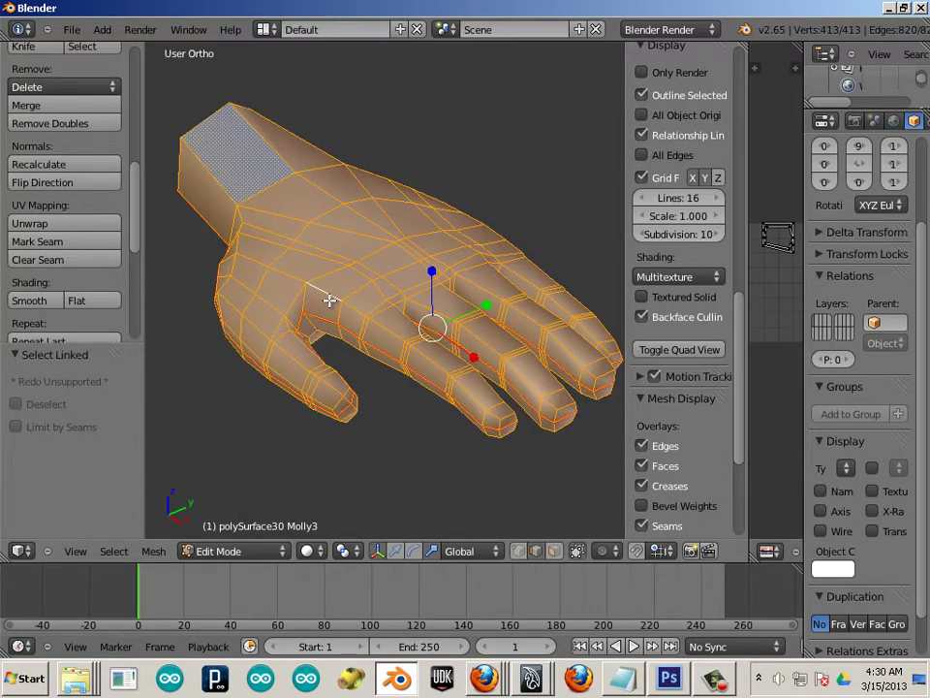
pyautogui.press('u')
pyautogui.click(328, 301)
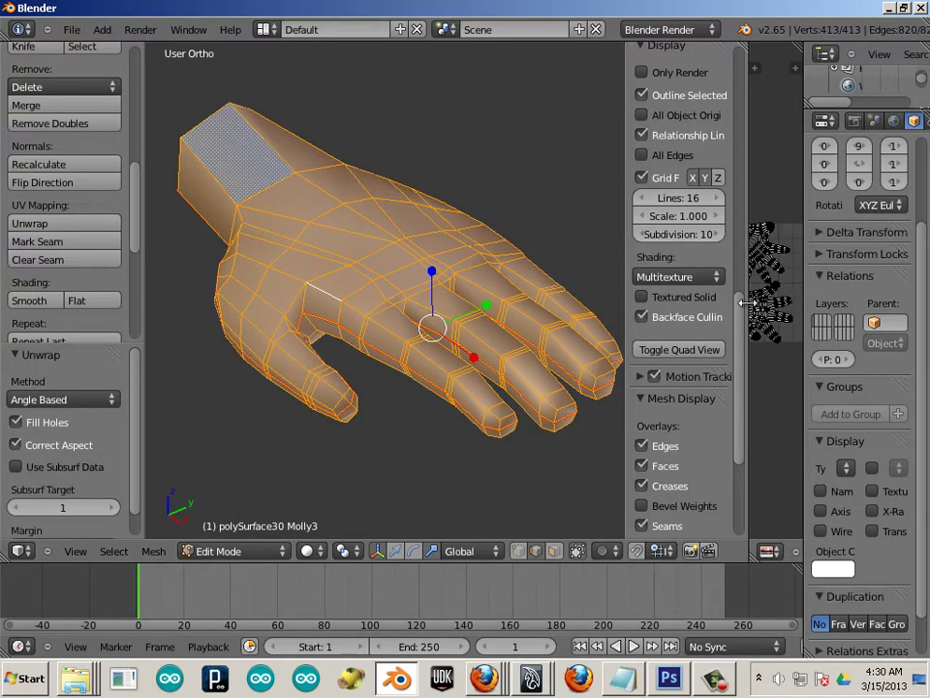
# Step: Examine the hand's UV layout in an enlarged UV editor, and return to the 3D view to check the seam on the fingers and thumb
pyautogui.moveTo(751, 303); pyautogui.dragTo(355, 303)
pyautogui.scroll(4, 603, 384)
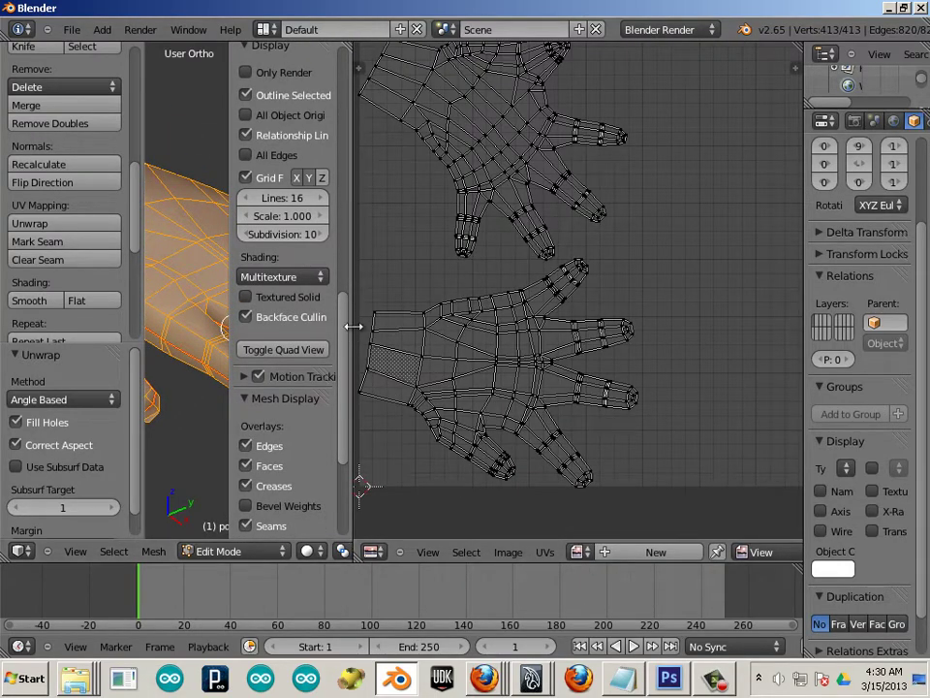
pyautogui.moveTo(354, 327); pyautogui.dragTo(790, 327)
pyautogui.rightClick(461, 409)
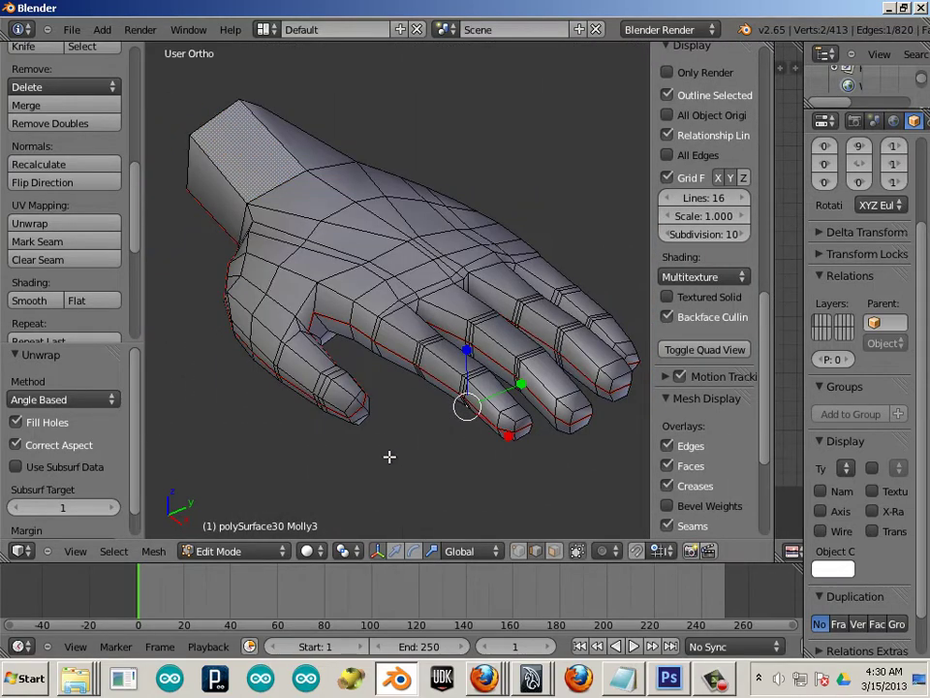
pyautogui.moveTo(389, 455); pyautogui.dragTo(377, 382, button='middle')
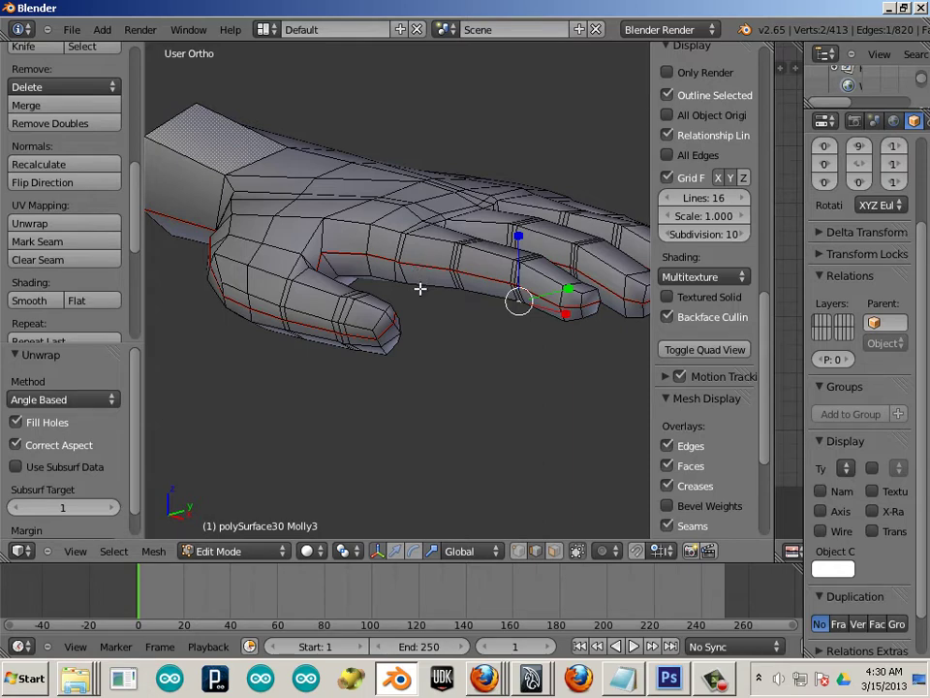
# Step: Return to Object Mode and export the unwrapped hand as a Wavefront OBJ, overwriting Hand.obj
pyautogui.click(72, 29)
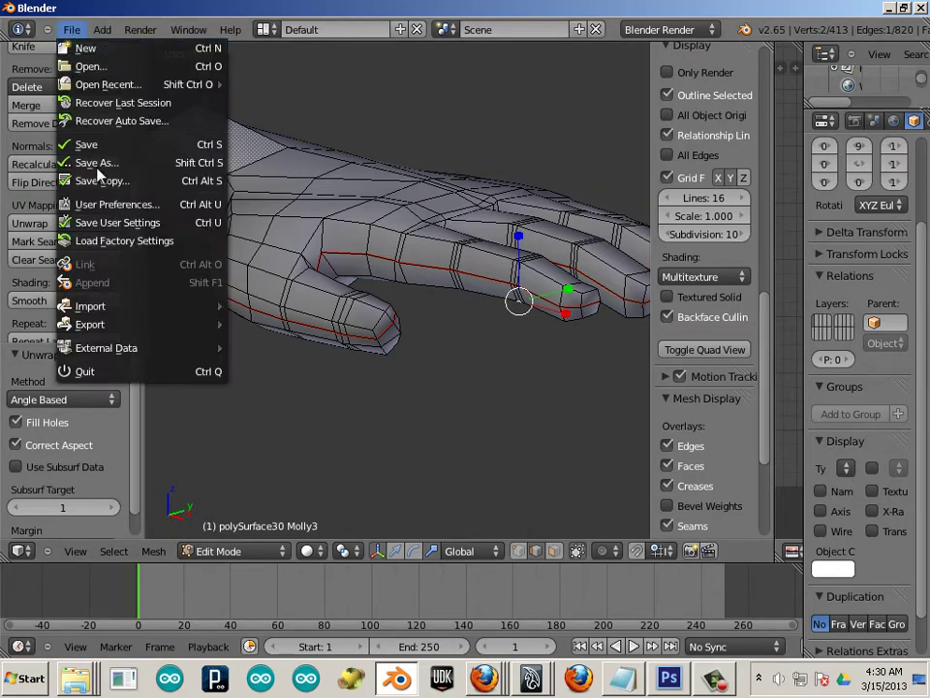
pyautogui.press('Tab')
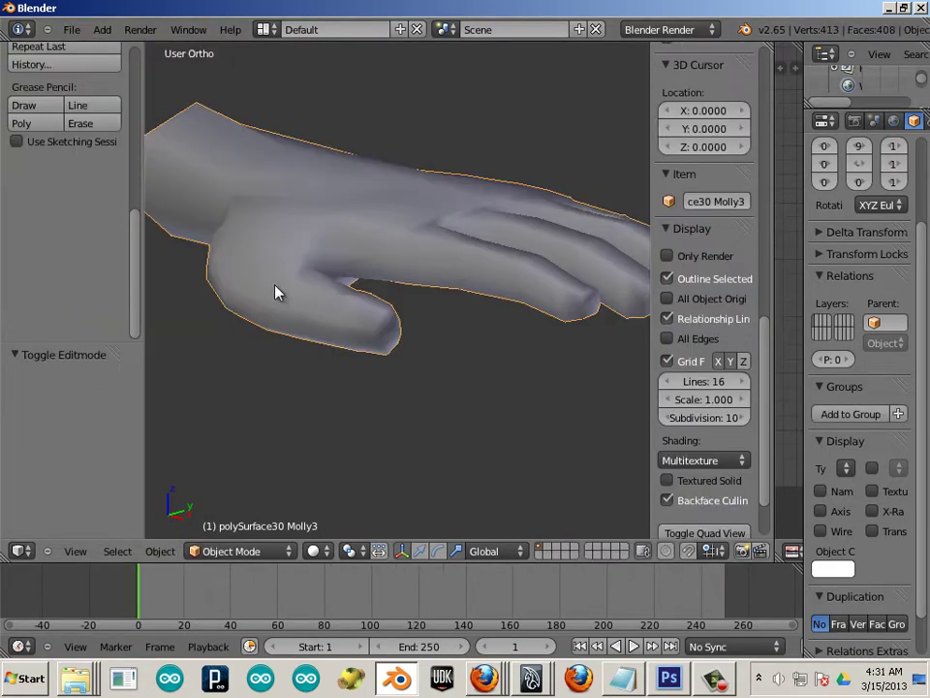
pyautogui.click(71, 29)
pyautogui.moveTo(123, 330)
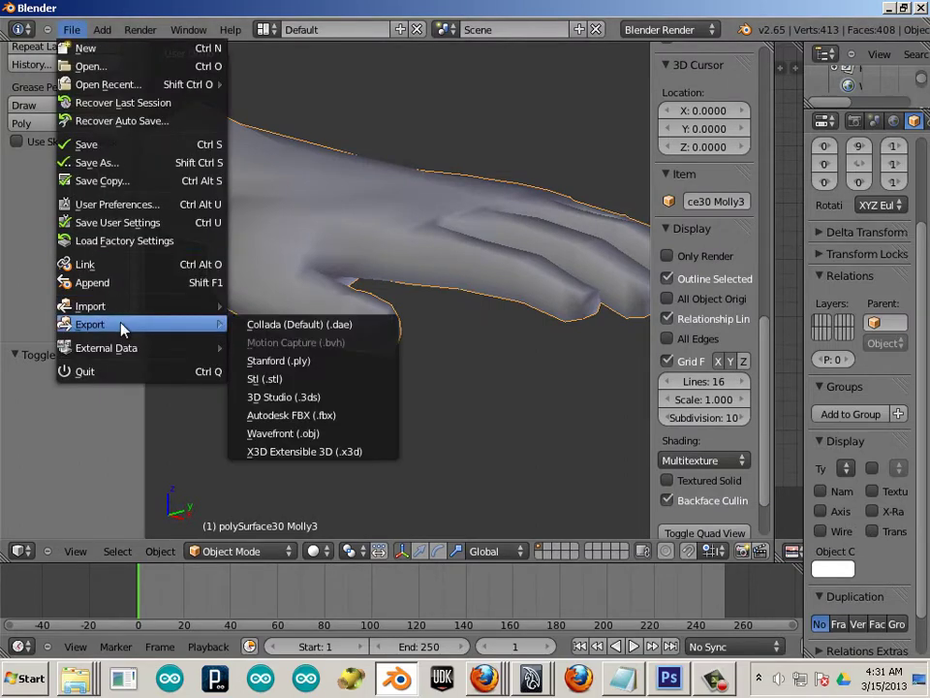
pyautogui.click(308, 434)
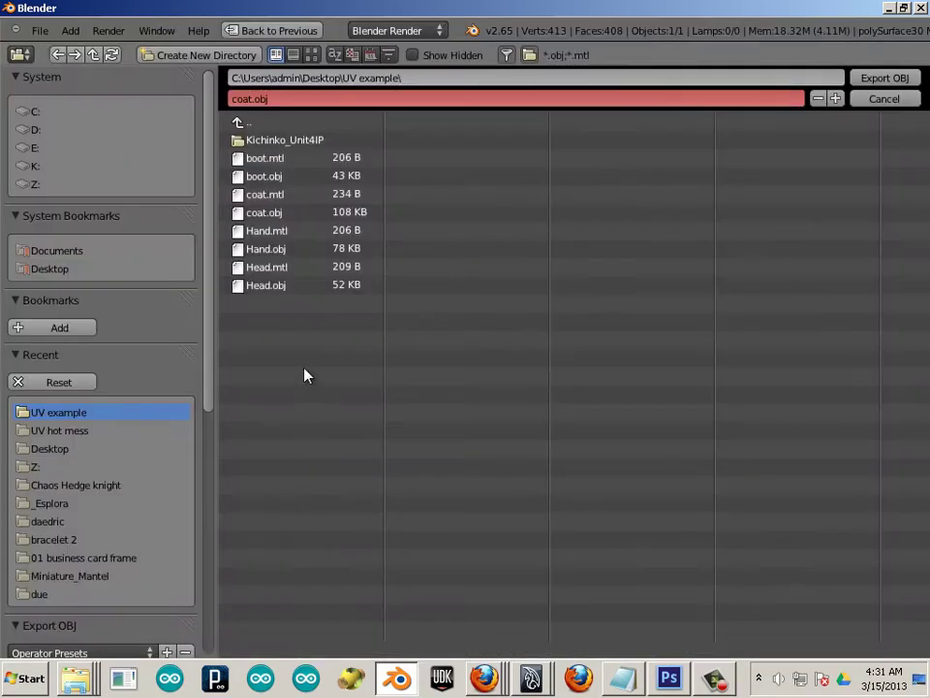
pyautogui.click(279, 250)
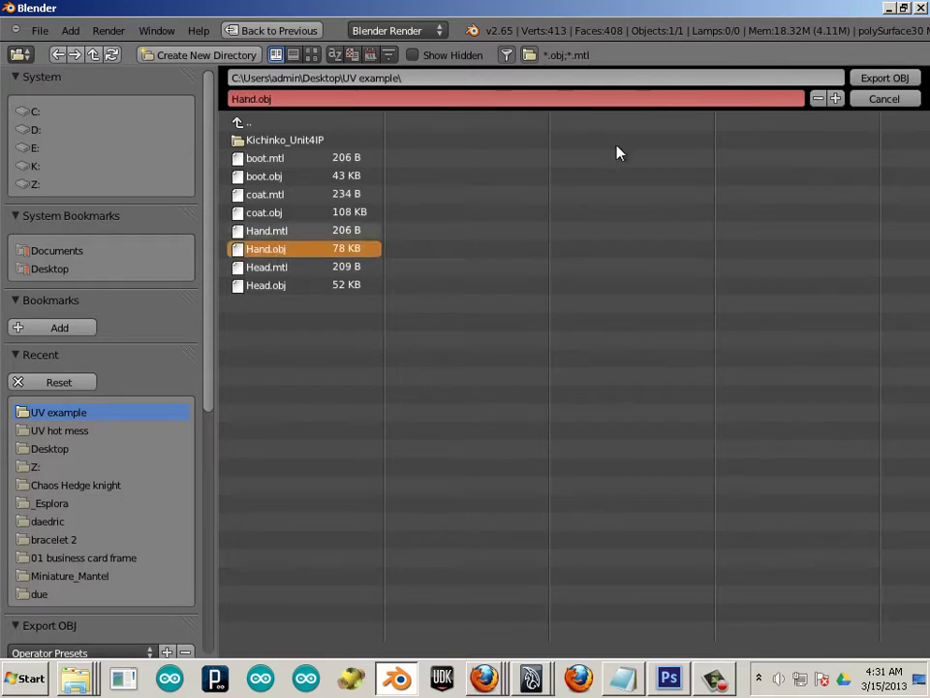
pyautogui.click(866, 77)
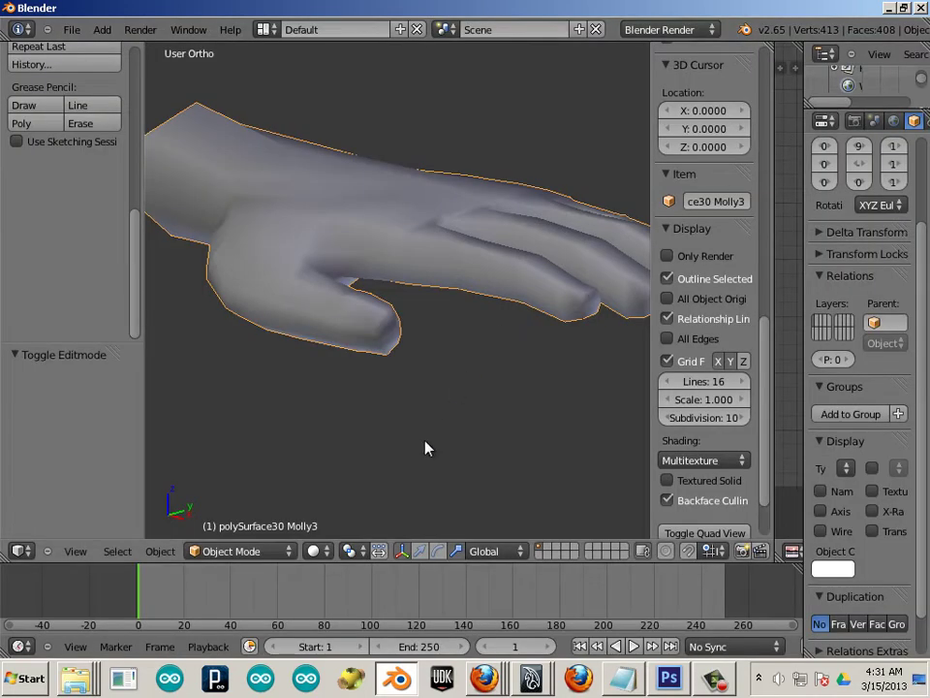
# Step: Select the exported hand mesh and delete it from the scene
pyautogui.press('a')
pyautogui.rightClick(429, 267)
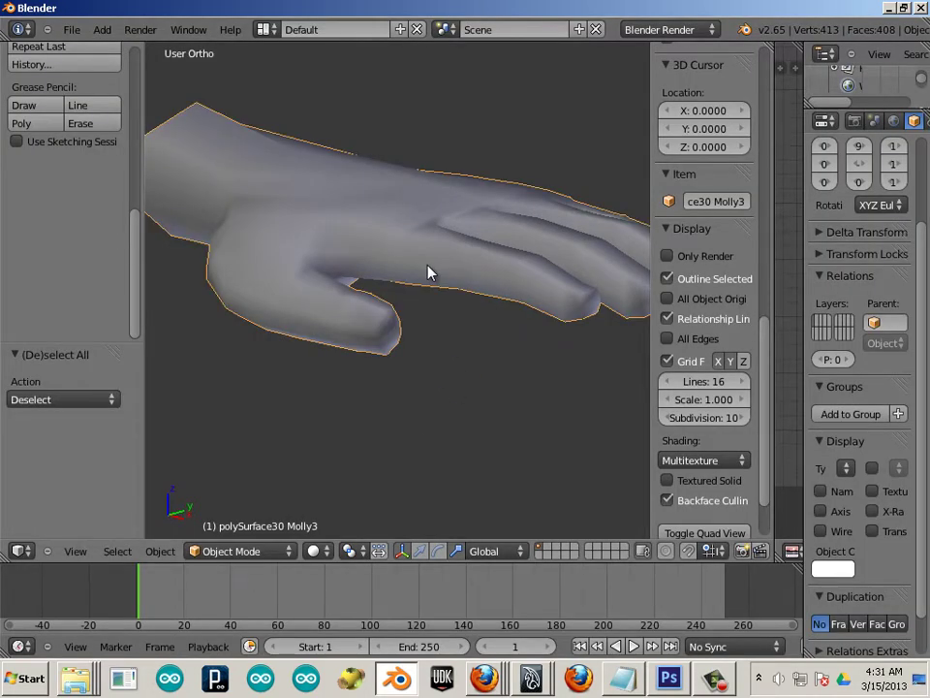
pyautogui.press('x')
pyautogui.click(427, 271)
# Step: Import boot.obj from the UV example folder as a Wavefront OBJ
pyautogui.click(73, 29)
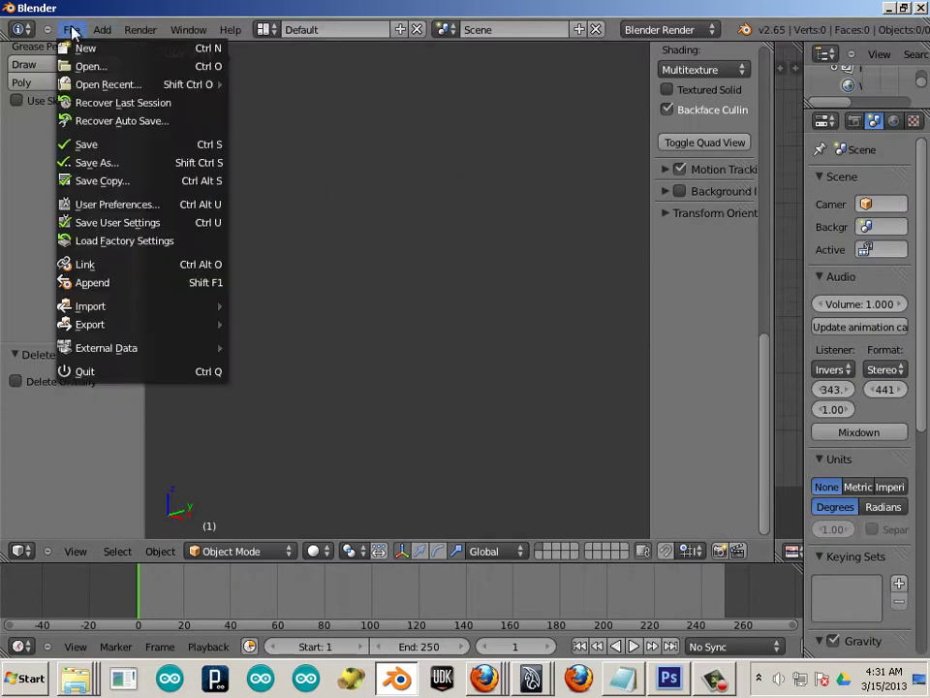
pyautogui.moveTo(83, 307)
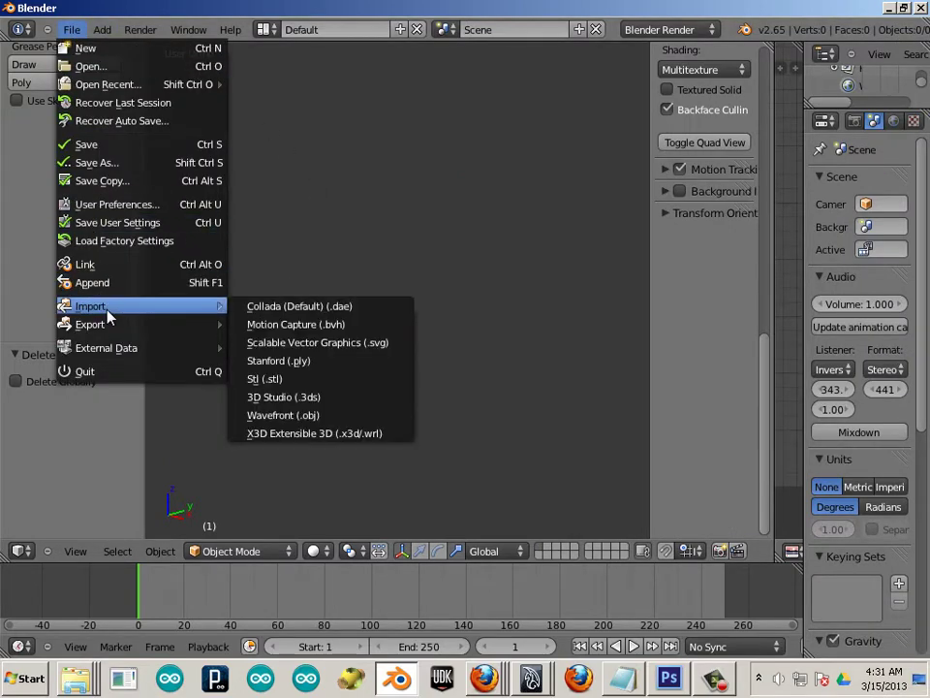
pyautogui.click(325, 414)
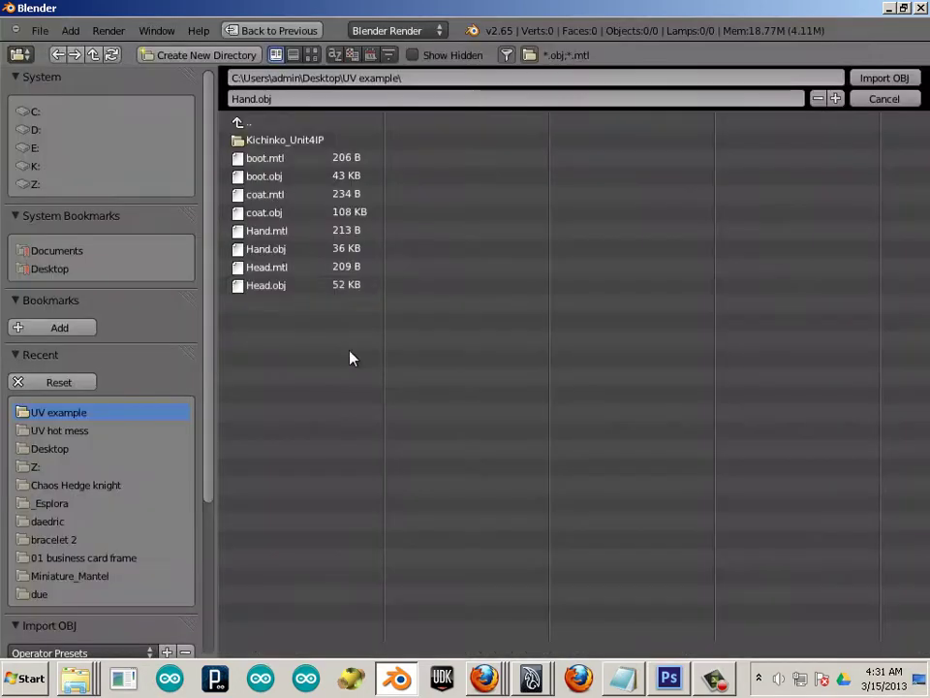
pyautogui.click(261, 177)
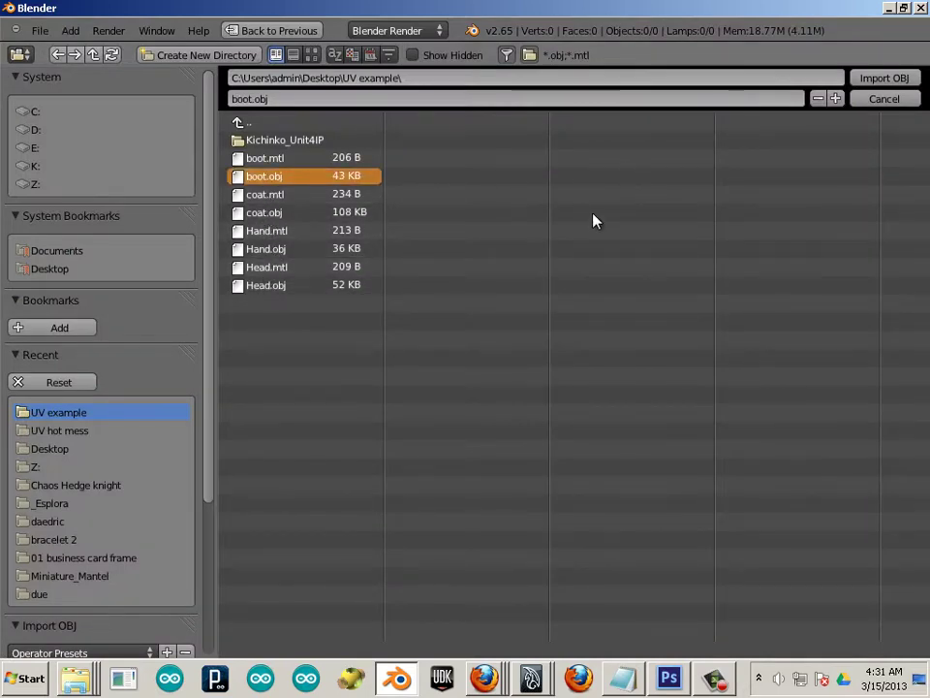
pyautogui.click(882, 78)
# Step: Select the imported boot and enter Edit Mode on it
pyautogui.scroll(-8, 412, 334)
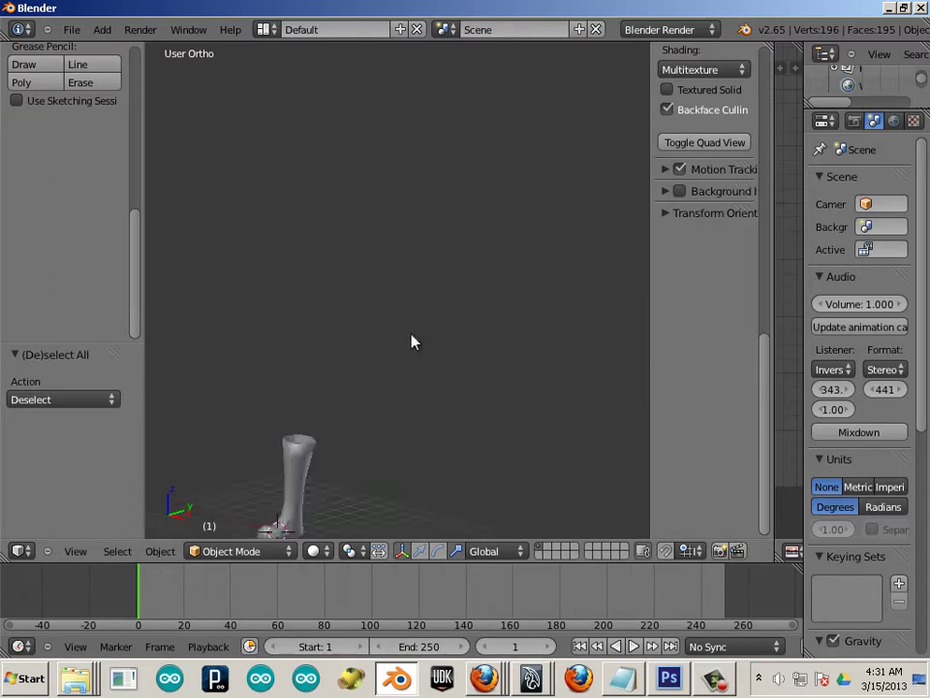
pyautogui.keyDown('shift'); pyautogui.moveTo(385, 376); pyautogui.dragTo(454, 309, button='middle'); pyautogui.keyUp('shift')
pyautogui.scroll(12, 528, 373)
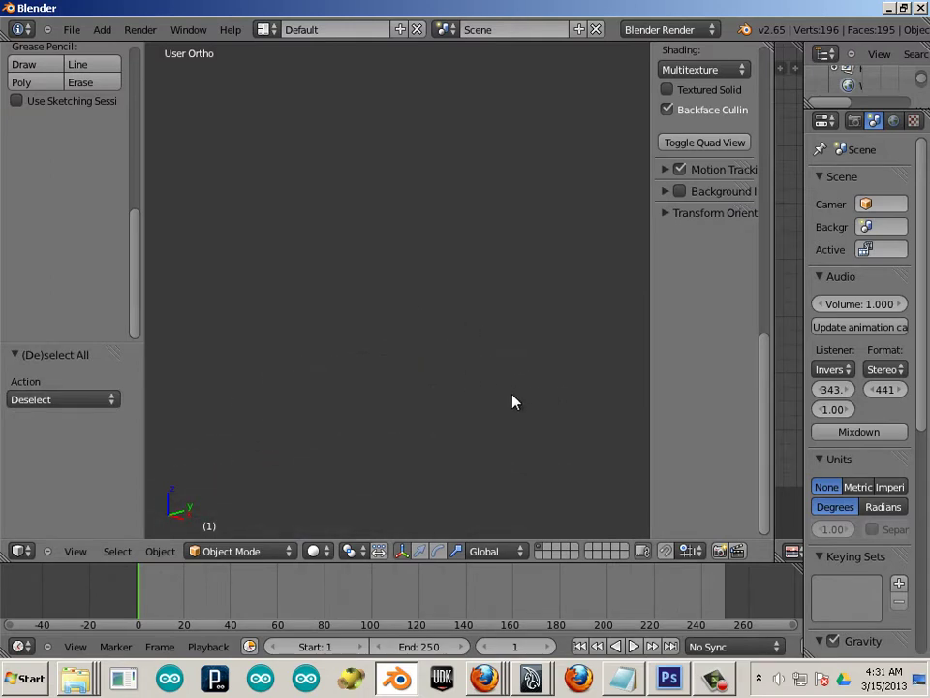
pyautogui.keyDown('shift'); pyautogui.moveTo(436, 513); pyautogui.dragTo(274, 361, button='middle'); pyautogui.keyUp('shift')
pyautogui.moveTo(427, 395)
pyautogui.keyDown('shift'); pyautogui.mouseDown(button='middle')
pyautogui.moveTo(402, 257)
pyautogui.moveTo(362, 174)
pyautogui.mouseUp(button='middle'); pyautogui.keyUp('shift')
pyautogui.scroll(2, 373, 184)
pyautogui.moveTo(407, 207); pyautogui.dragTo(355, 201, button='middle')
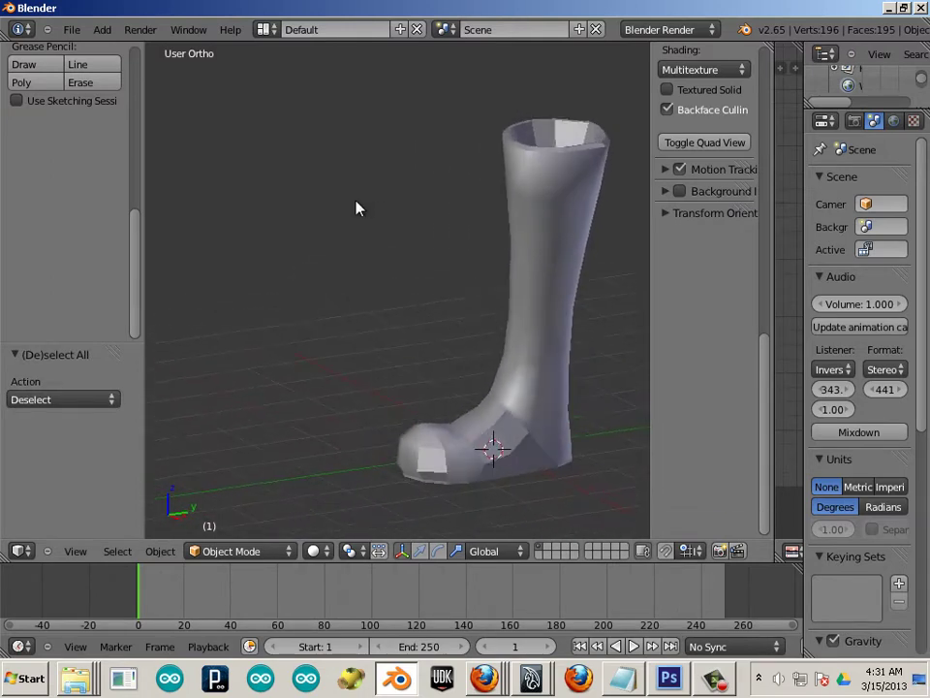
pyautogui.keyDown('shift'); pyautogui.moveTo(436, 255); pyautogui.dragTo(334, 218, button='middle'); pyautogui.keyUp('shift')
pyautogui.scroll(3, 408, 255)
pyautogui.rightClick(456, 329)
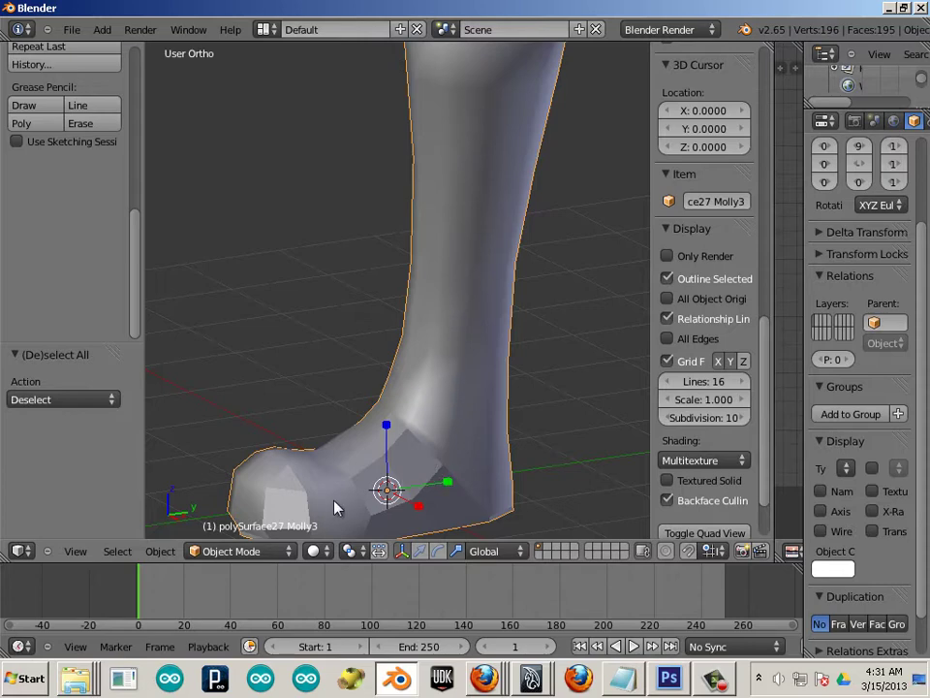
pyautogui.press('Tab')
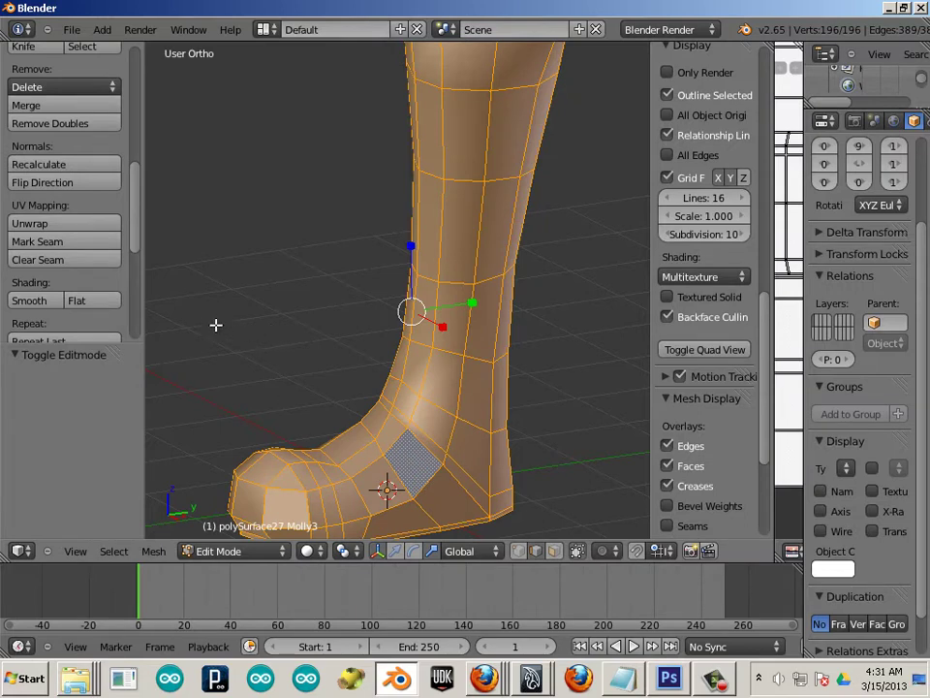
pyautogui.rightClick(396, 356)
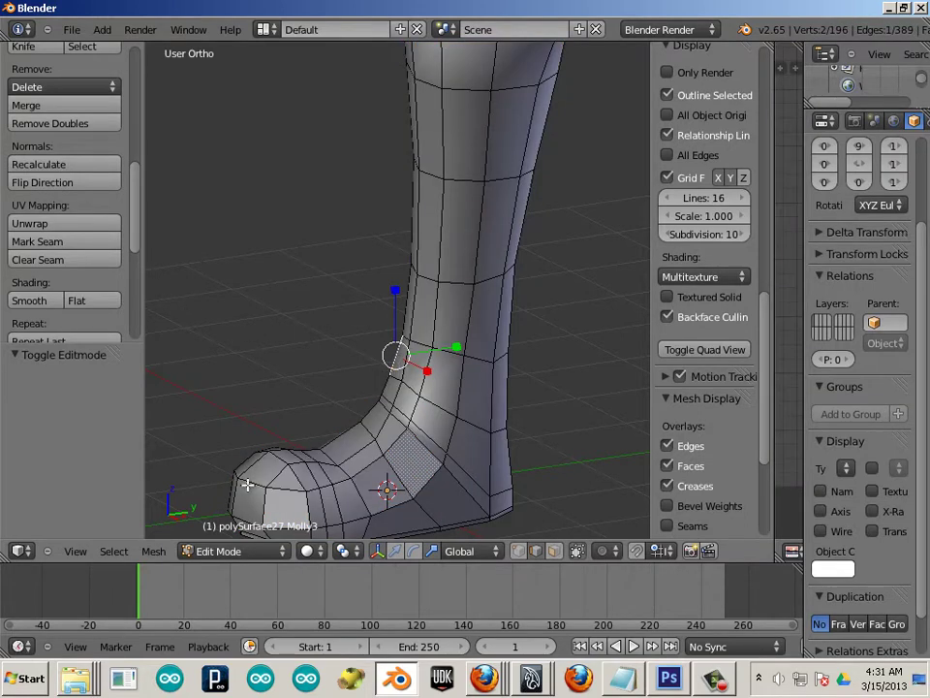
pyautogui.rightClick(385, 443)
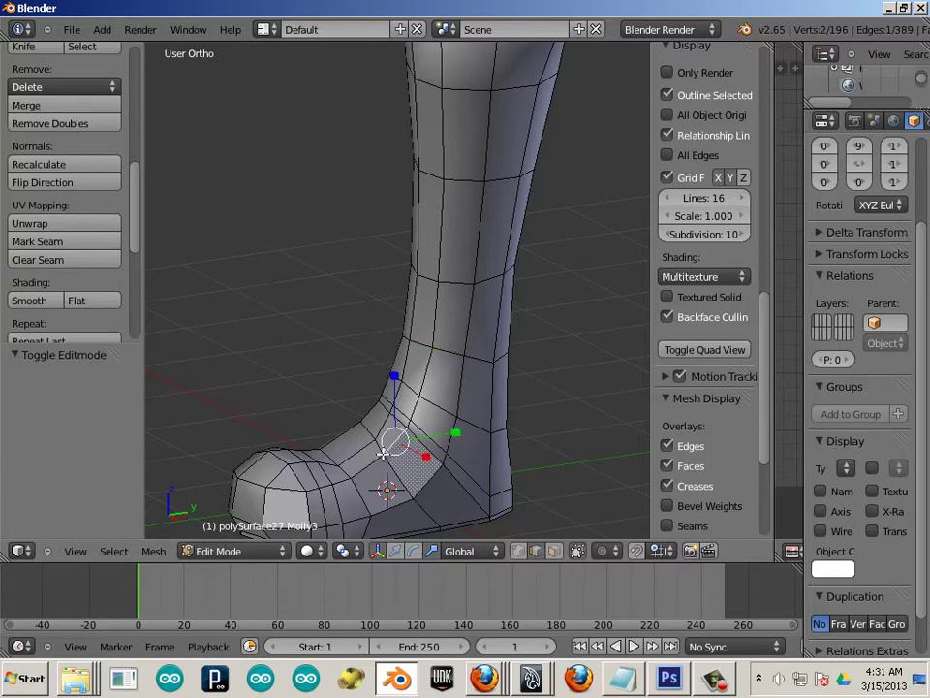
pyautogui.press('l')
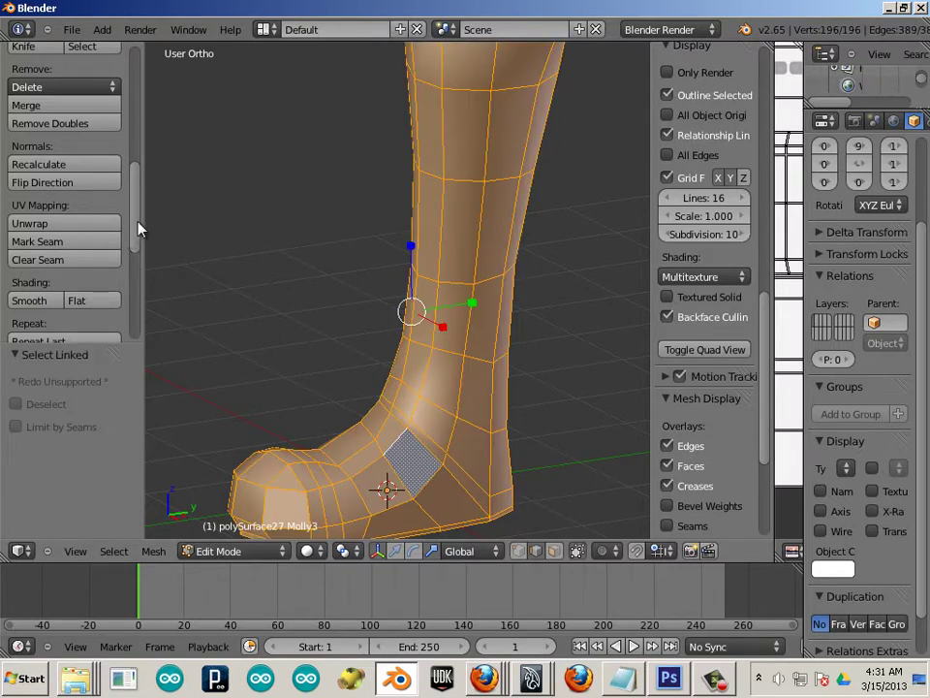
pyautogui.scroll(3, 131, 213)
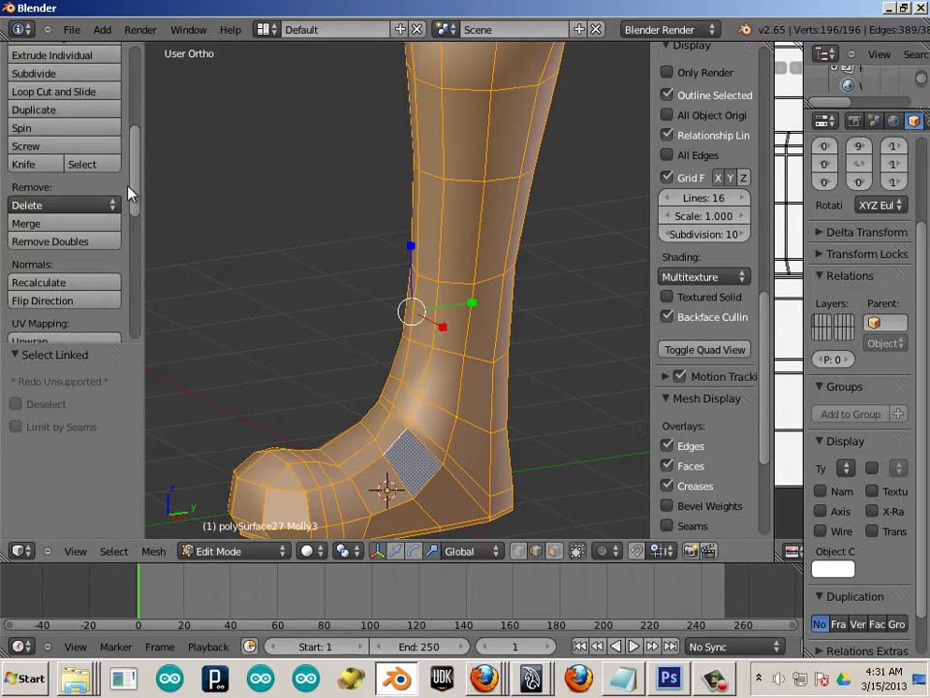
pyautogui.scroll(-8, 124, 221)
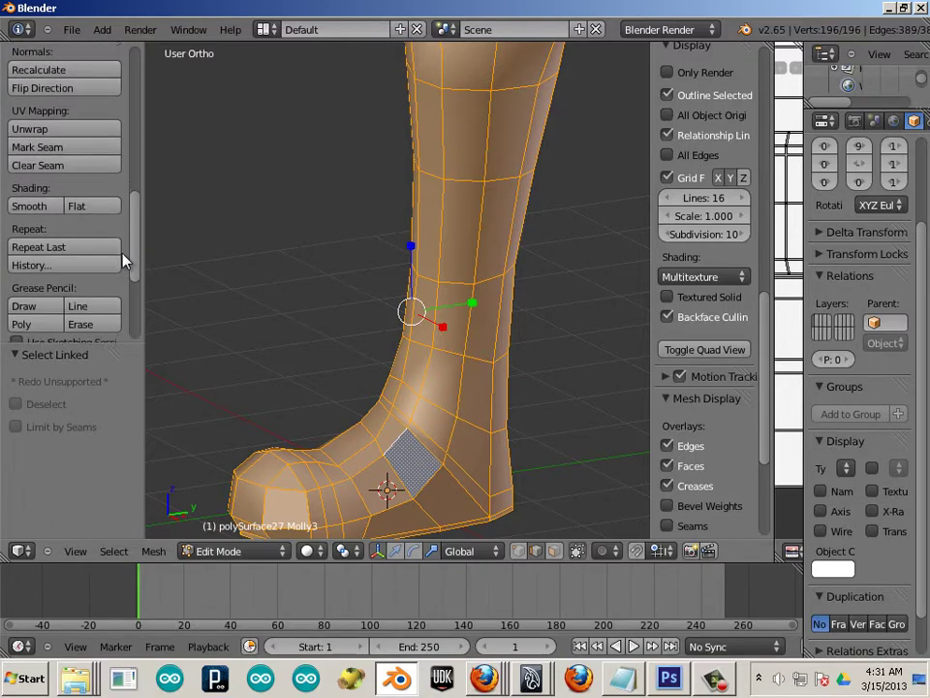
pyautogui.click(40, 195)
pyautogui.press('a')
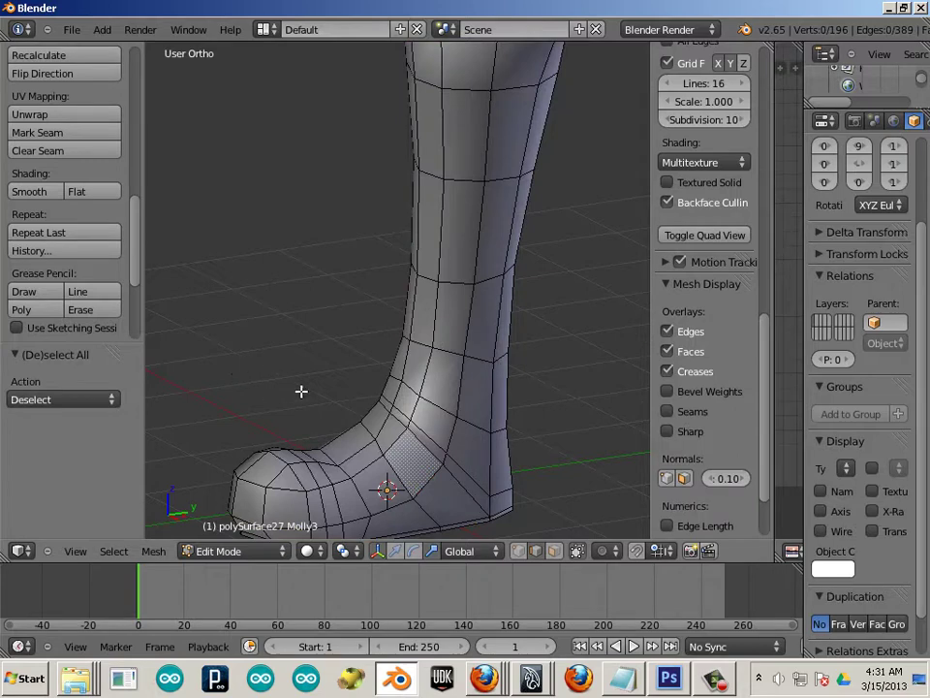
# Step: Examine the edges around the boot's foot and sole from several angles, including from below
pyautogui.rightClick(411, 445)
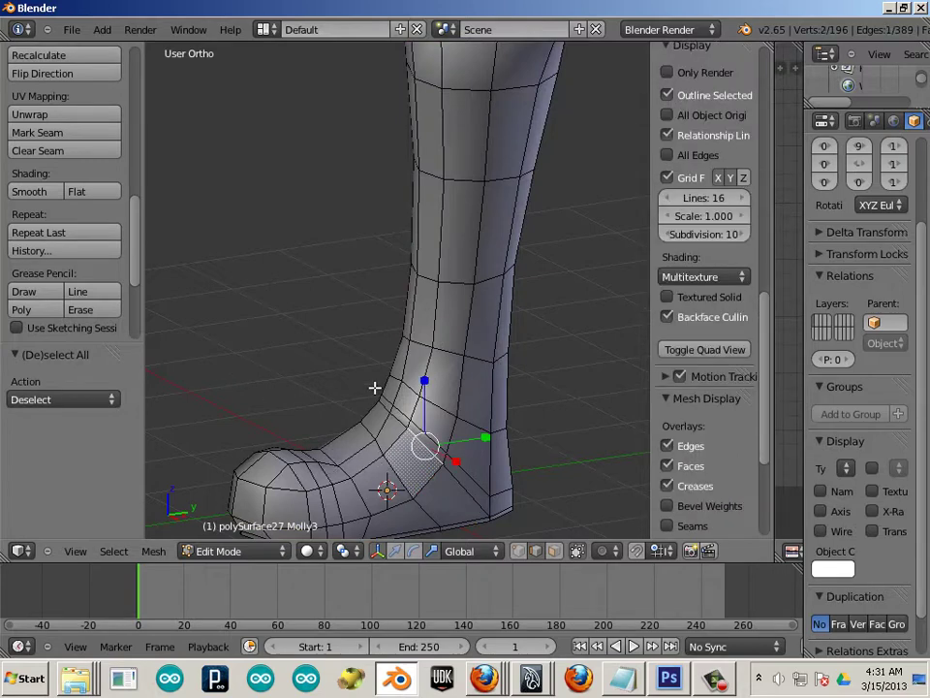
pyautogui.moveTo(294, 438); pyautogui.dragTo(51, 359, button='middle')
pyautogui.moveTo(313, 405); pyautogui.dragTo(325, 230, button='middle')
pyautogui.scroll(-3, 337, 232)
pyautogui.moveTo(355, 412); pyautogui.dragTo(332, 278, button='middle')
pyautogui.keyDown('shift'); pyautogui.moveTo(413, 445); pyautogui.dragTo(463, 237, button='middle'); pyautogui.keyUp('shift')
pyautogui.moveTo(401, 333); pyautogui.dragTo(367, 305)
pyautogui.click(376, 328)
pyautogui.rightClick(351, 411)
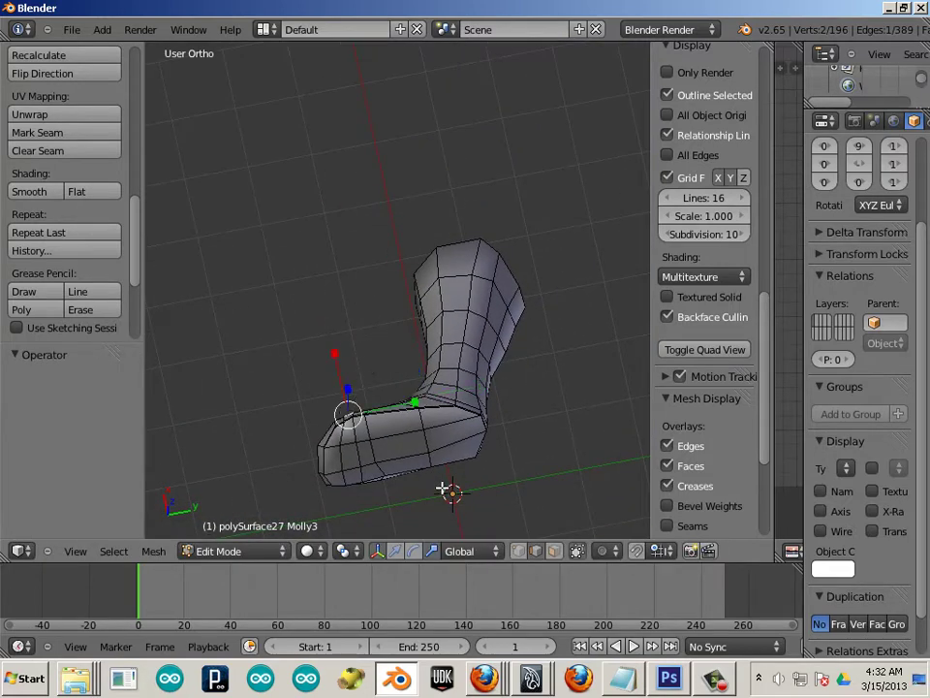
# Step: Select the complete edge loop around the underside of the boot's sole, from the heel to the toe
pyautogui.moveTo(442, 492); pyautogui.dragTo(375, 445, button='middle')
pyautogui.keyDown('shift'); pyautogui.moveTo(423, 457); pyautogui.dragTo(333, 521, button='middle'); pyautogui.keyUp('shift')
pyautogui.scroll(4, 423, 451)
pyautogui.moveTo(412, 377); pyautogui.dragTo(278, 440, button='middle')
pyautogui.scroll(1, 357, 426)
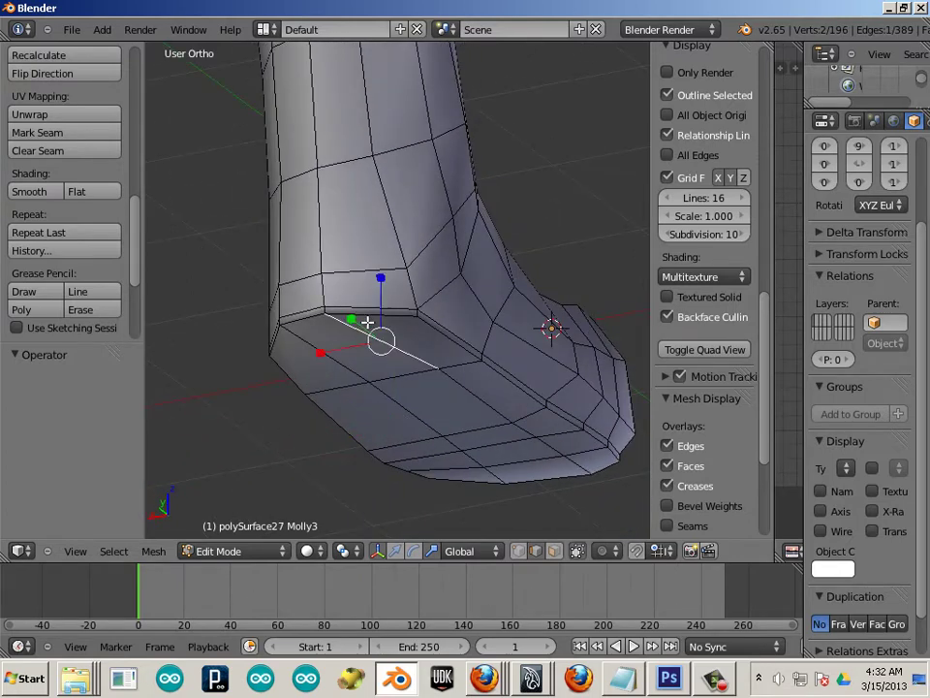
pyautogui.rightClick(388, 319)
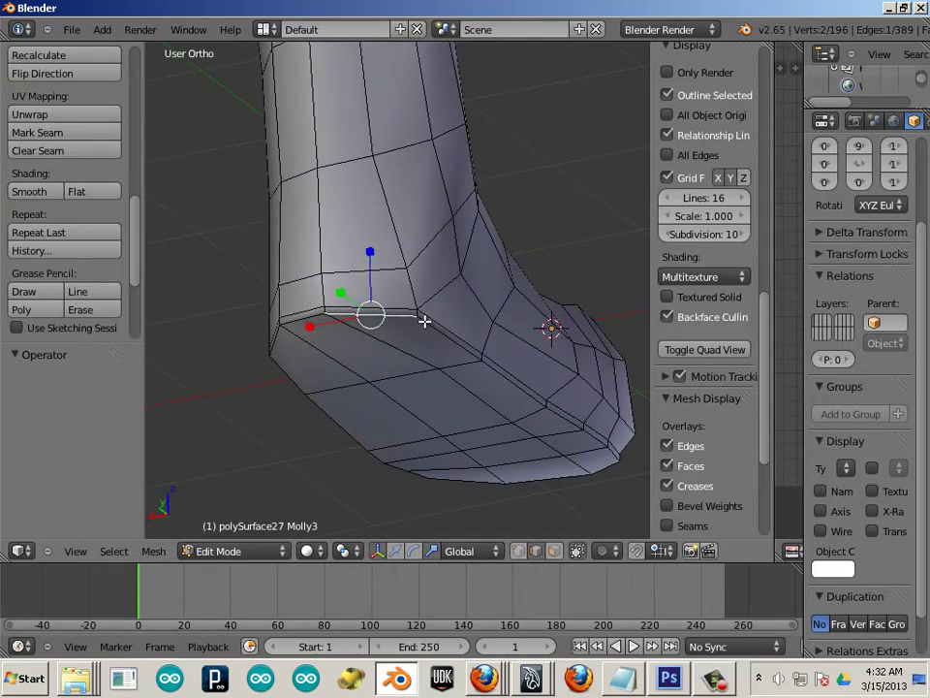
pyautogui.keyDown('alt'); pyautogui.rightClick(409, 316); pyautogui.keyUp('alt')
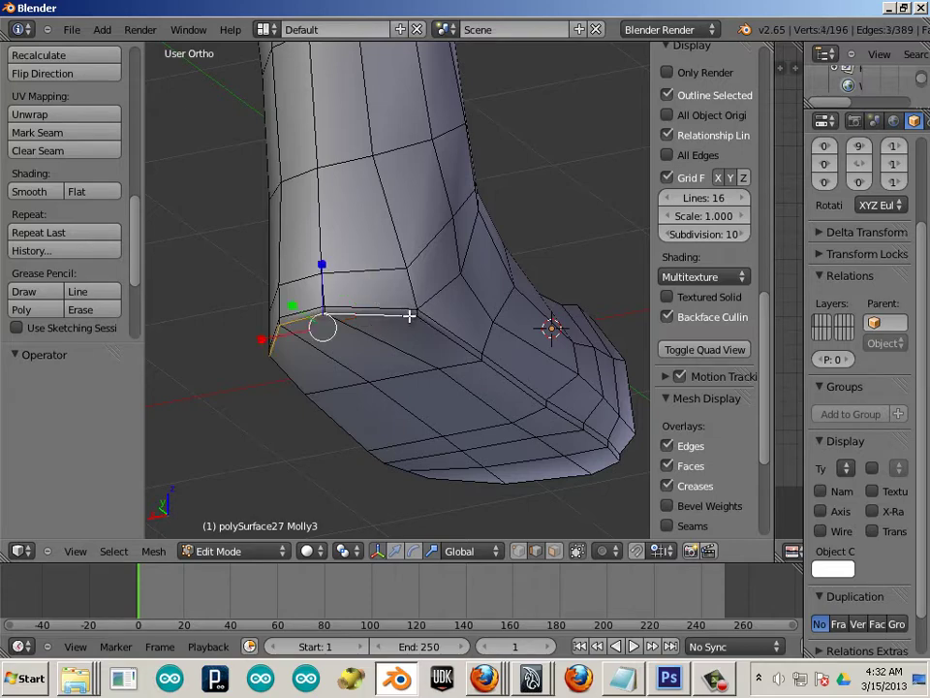
pyautogui.keyDown('alt'); pyautogui.rightClick(423, 323); pyautogui.keyUp('alt')
pyautogui.moveTo(300, 425); pyautogui.dragTo(506, 377, button='middle')
pyautogui.keyDown('alt'); pyautogui.keyDown('shift'); pyautogui.rightClick(406, 317); pyautogui.keyUp('shift'); pyautogui.keyUp('alt')
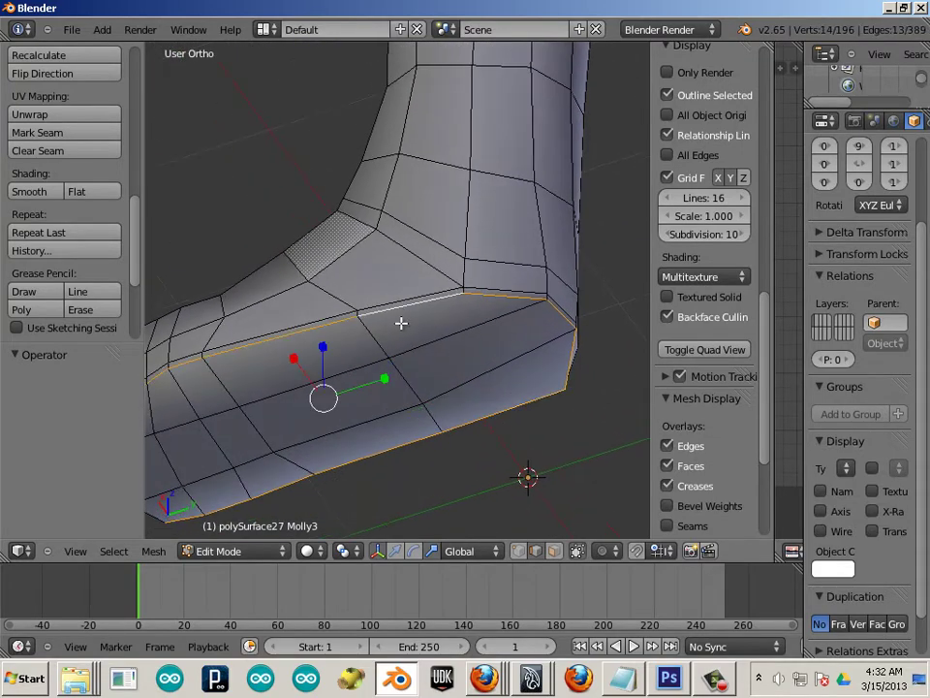
pyautogui.keyDown('ctrl'); pyautogui.moveTo(399, 351); pyautogui.dragTo(343, 274, button='middle'); pyautogui.keyUp('ctrl')
pyautogui.scroll(4, 352, 379)
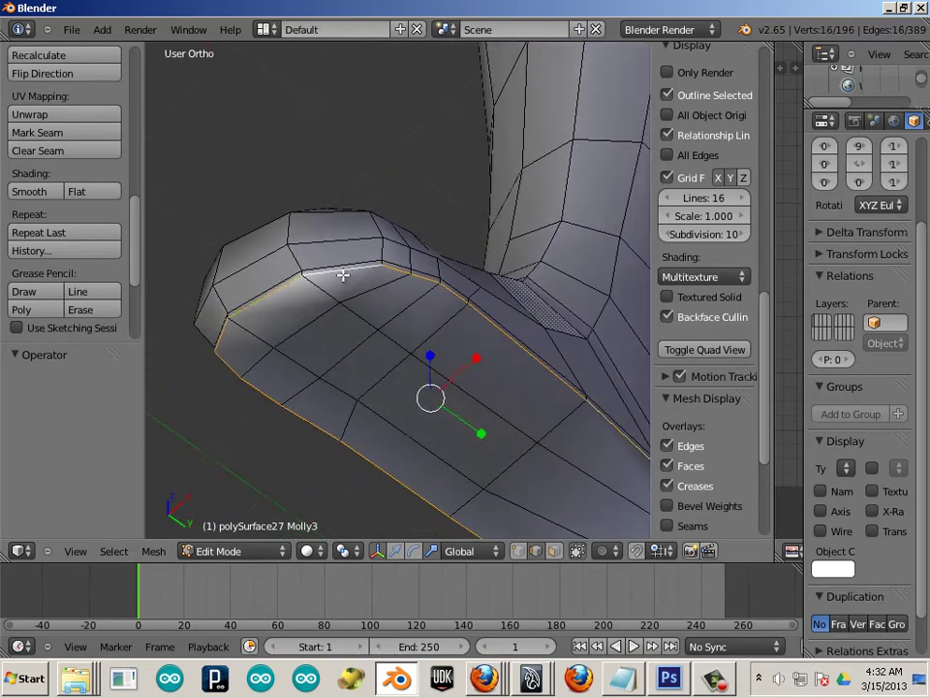
pyautogui.keyDown('shift'); pyautogui.moveTo(462, 382); pyautogui.dragTo(329, 326, button='middle'); pyautogui.keyUp('shift')
pyautogui.moveTo(326, 324); pyautogui.dragTo(273, 380)
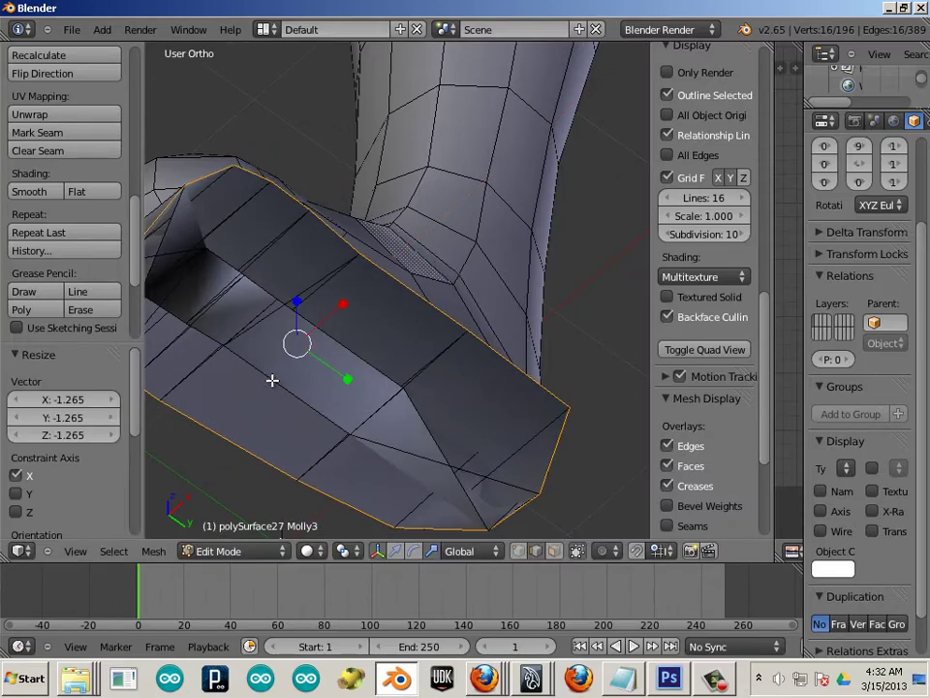
pyautogui.hotkey('ctrl', 'z')
# Step: Reselect the edge loop around the boot's sole and mark it as a seam
pyautogui.moveTo(510, 438); pyautogui.dragTo(235, 423, button='middle')
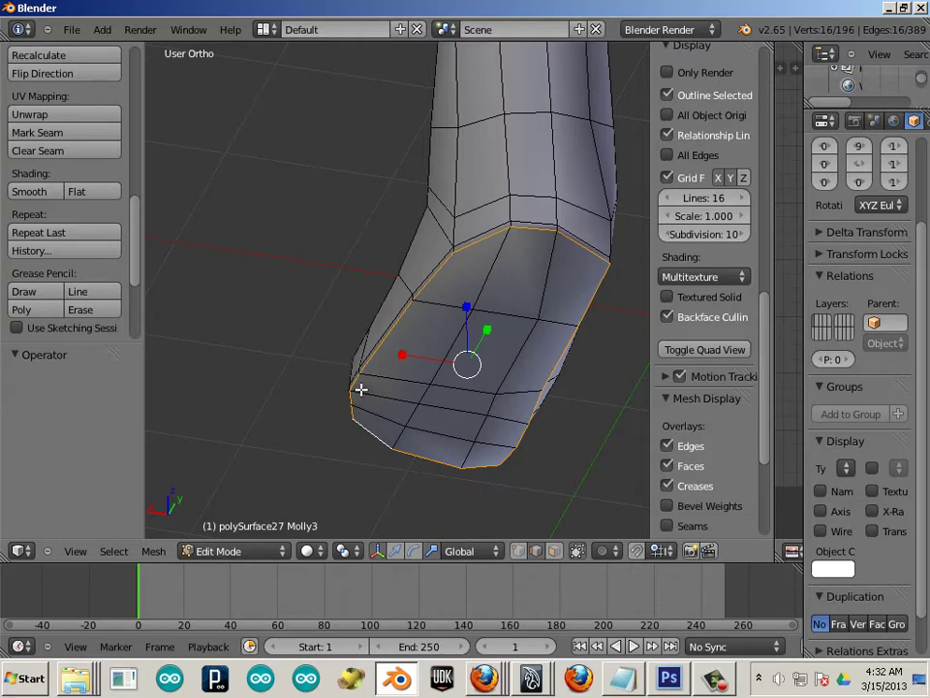
pyautogui.keyDown('shift'); pyautogui.moveTo(426, 420); pyautogui.dragTo(293, 448, button='middle'); pyautogui.keyUp('shift')
pyautogui.moveTo(290, 445); pyautogui.dragTo(290, 393, button='middle')
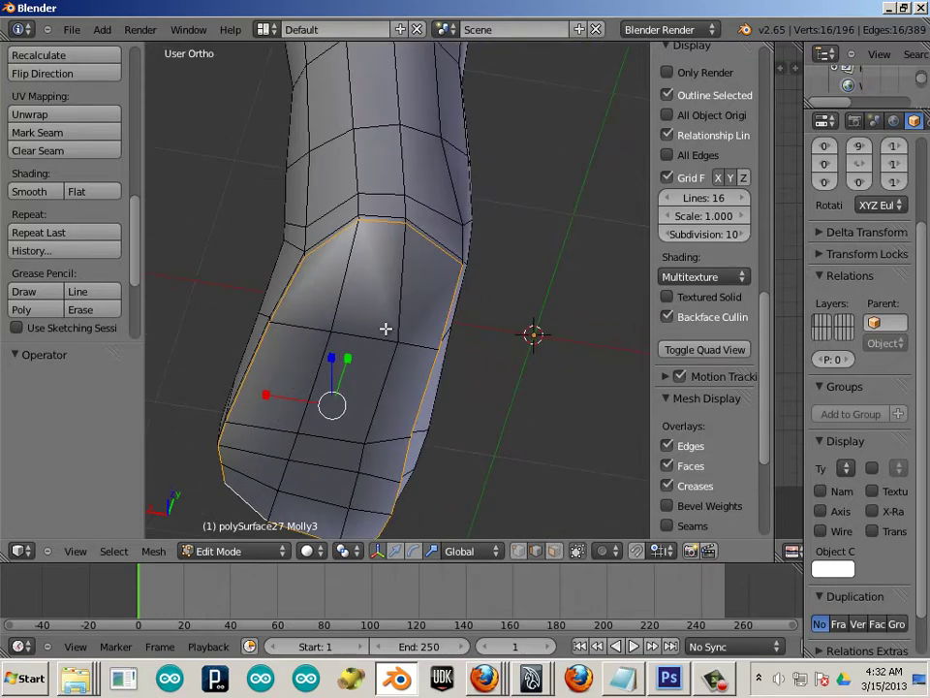
pyautogui.keyDown('alt'); pyautogui.rightClick(428, 242); pyautogui.keyUp('alt')
pyautogui.keyDown('alt'); pyautogui.rightClick(387, 224); pyautogui.keyUp('alt')
pyautogui.moveTo(332, 316); pyautogui.dragTo(331, 306, button='middle')
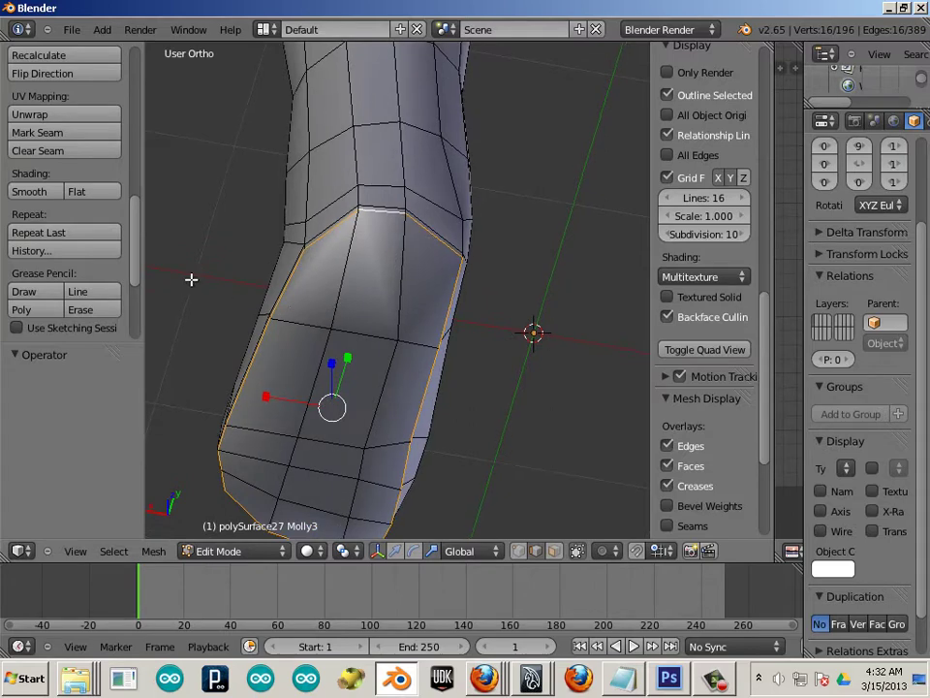
pyautogui.scroll(-5, 73, 270)
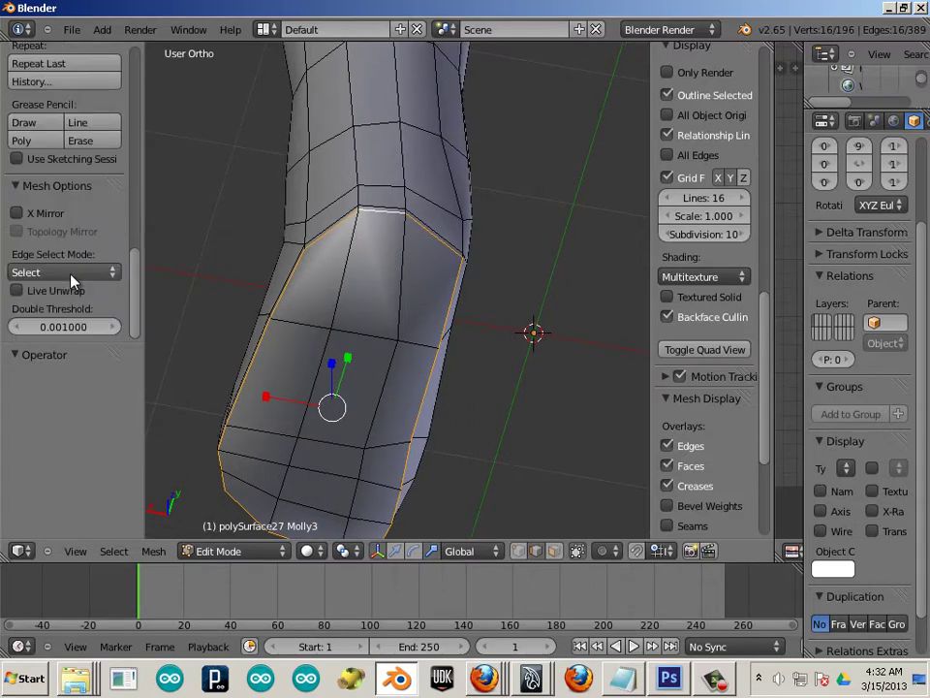
pyautogui.scroll(4, 68, 291)
pyautogui.scroll(2, 65, 320)
pyautogui.click(38, 181)
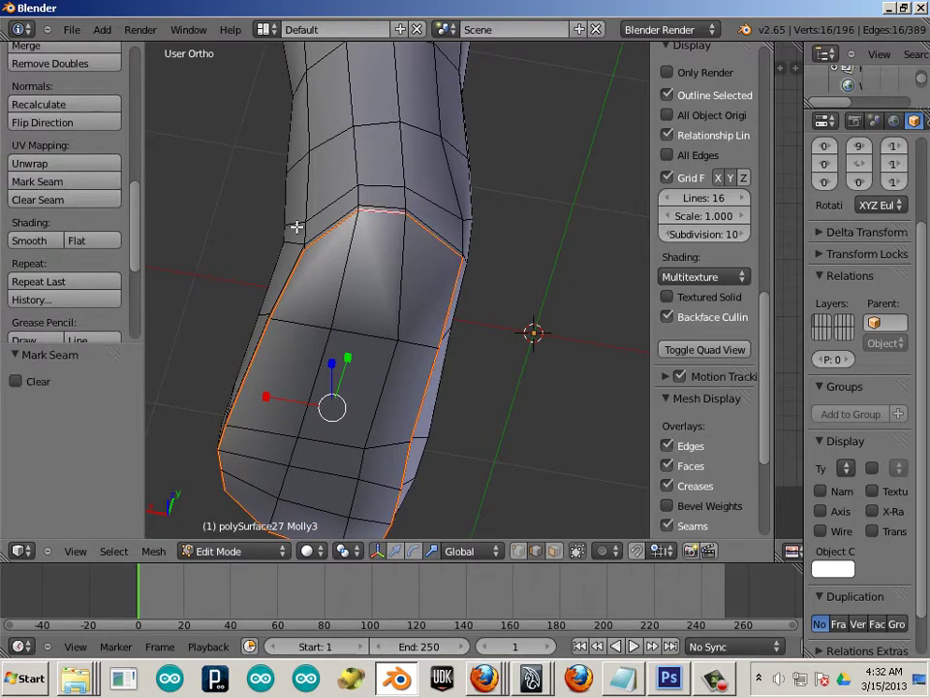
# Step: Select the three sole edges at the back of the heel, clear their seam, and deselect everything
pyautogui.rightClick(415, 225)
pyautogui.keyDown('shift'); pyautogui.rightClick(394, 214); pyautogui.keyUp('shift')
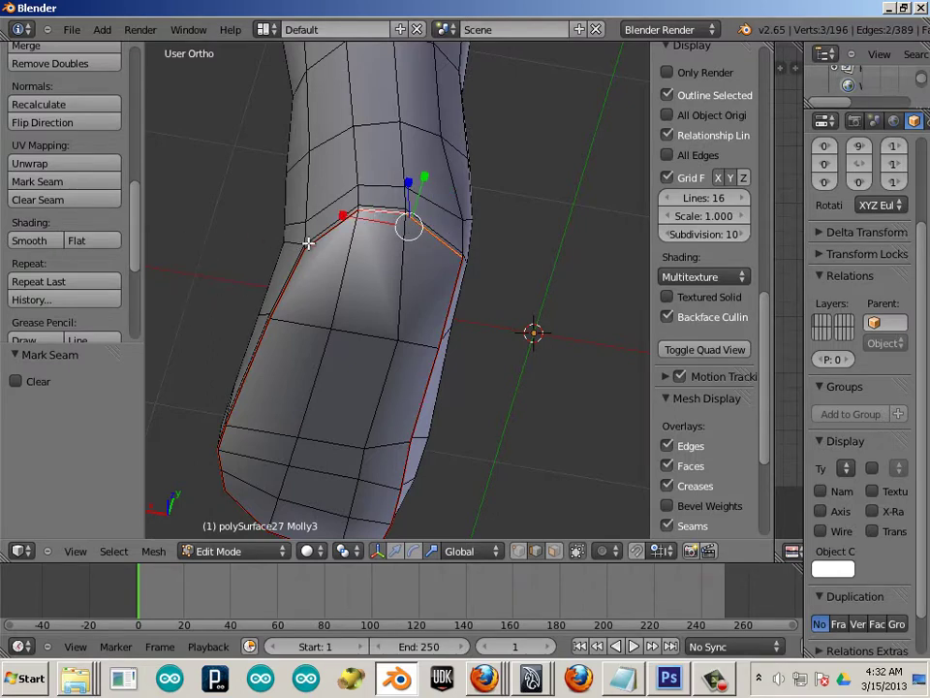
pyautogui.keyDown('shift'); pyautogui.rightClick(308, 243); pyautogui.keyUp('shift')
pyautogui.click(66, 199)
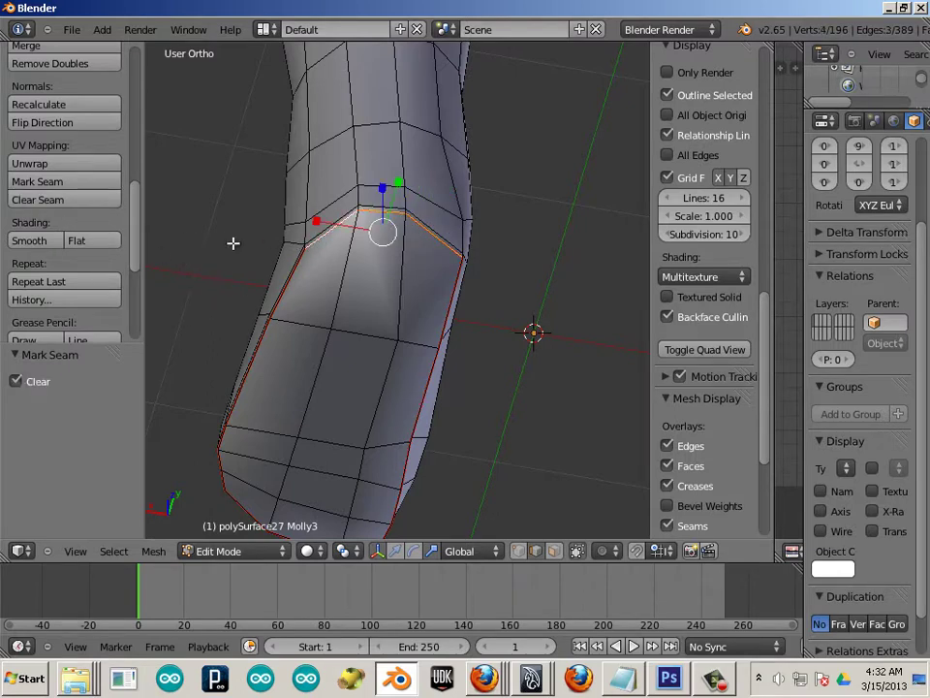
pyautogui.moveTo(233, 243); pyautogui.dragTo(375, 291, button='middle')
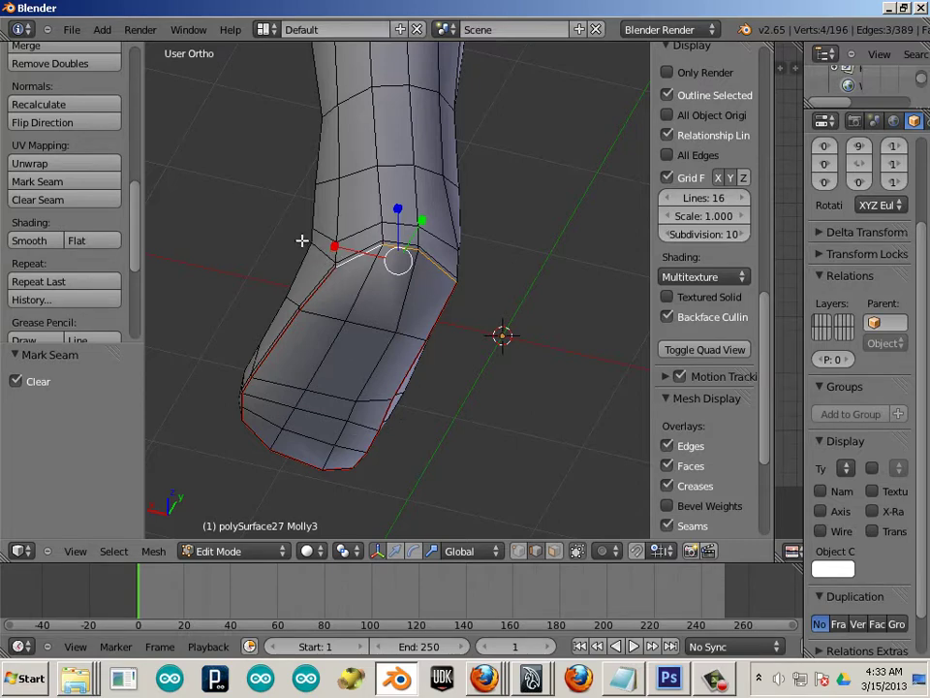
pyautogui.press('a')
# Step: Try to select the edge loop running from the heel corner up the boot shaft, and clear the selection
pyautogui.moveTo(542, 408); pyautogui.dragTo(486, 357, button='middle')
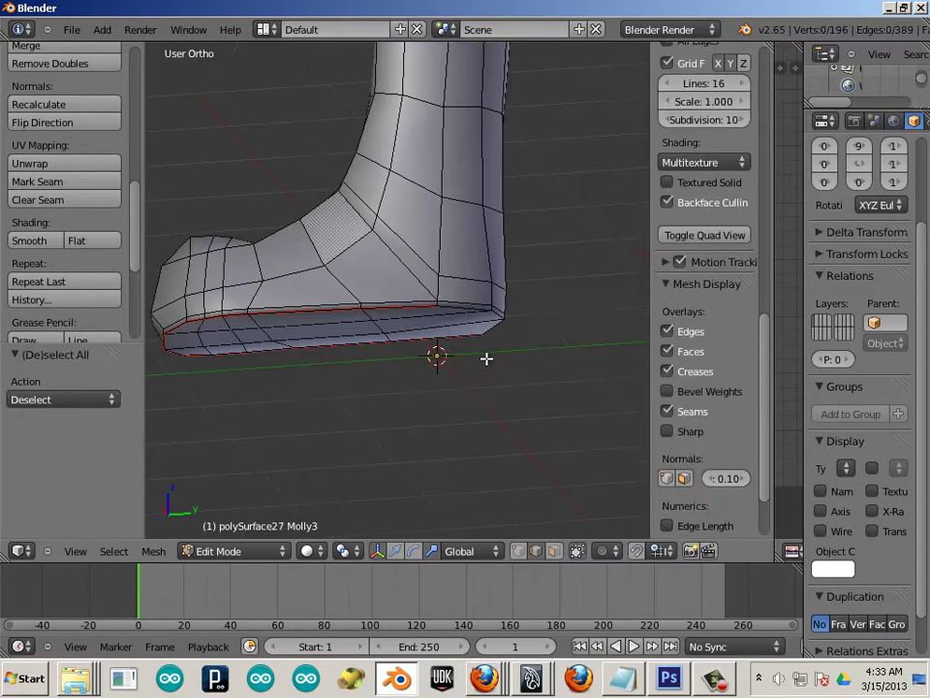
pyautogui.scroll(4, 436, 380)
pyautogui.moveTo(388, 381); pyautogui.dragTo(432, 367, button='middle')
pyautogui.keyDown('alt'); pyautogui.rightClick(411, 371); pyautogui.keyUp('alt')
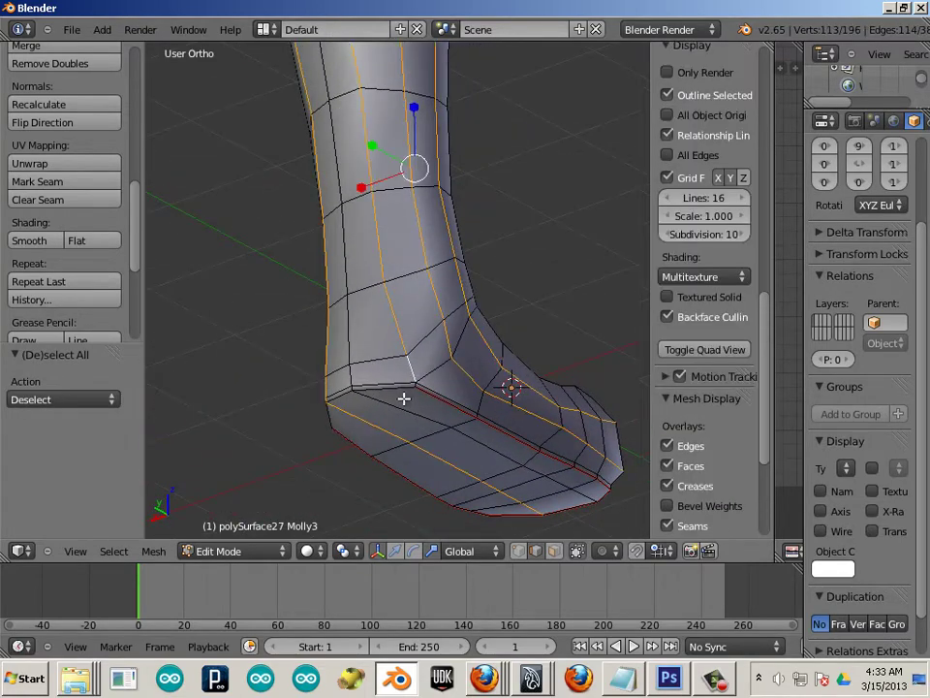
pyautogui.press('a')
pyautogui.scroll(2, 379, 381)
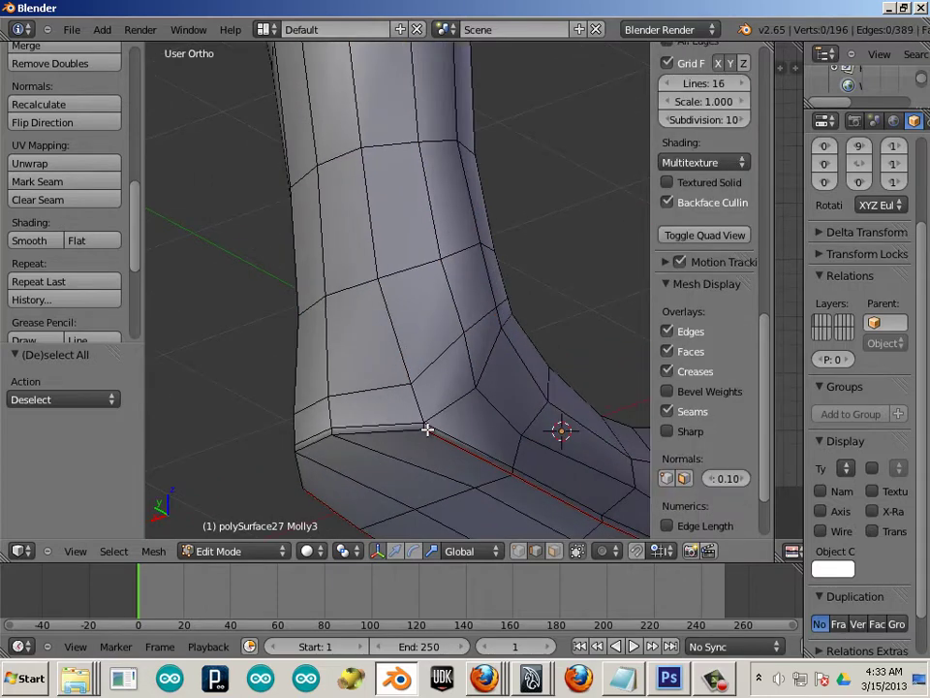
# Step: Select the chain of edges running from the boot's heel corner up the lower shaft, one edge at a time
pyautogui.scroll(3, 427, 429)
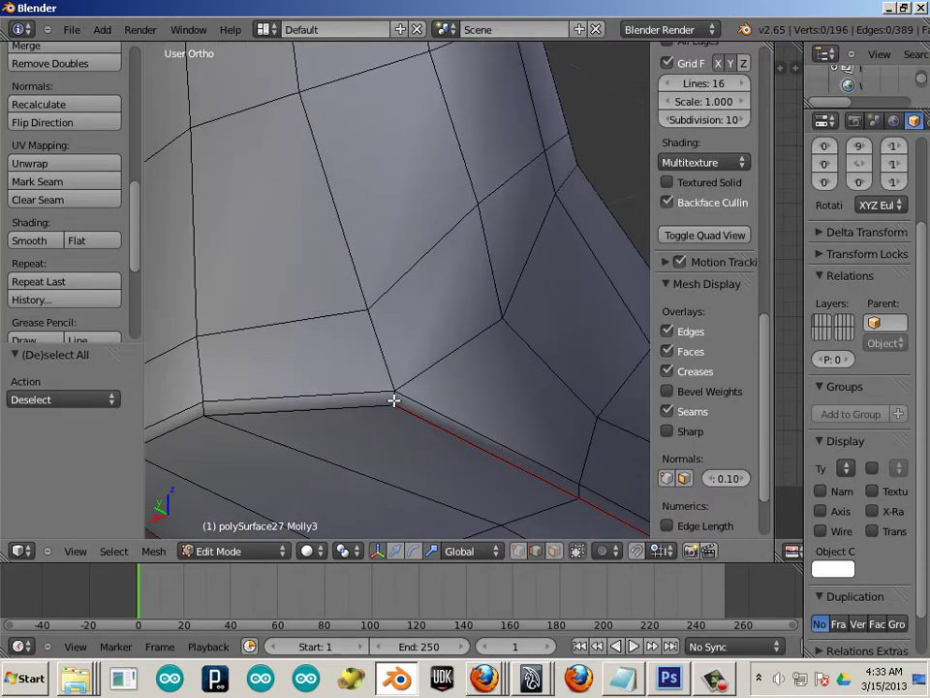
pyautogui.rightClick(394, 399)
pyautogui.keyDown('shift'); pyautogui.rightClick(374, 323); pyautogui.keyUp('shift')
pyautogui.keyDown('shift'); pyautogui.rightClick(354, 259); pyautogui.keyUp('shift')
pyautogui.scroll(-3, 353, 248)
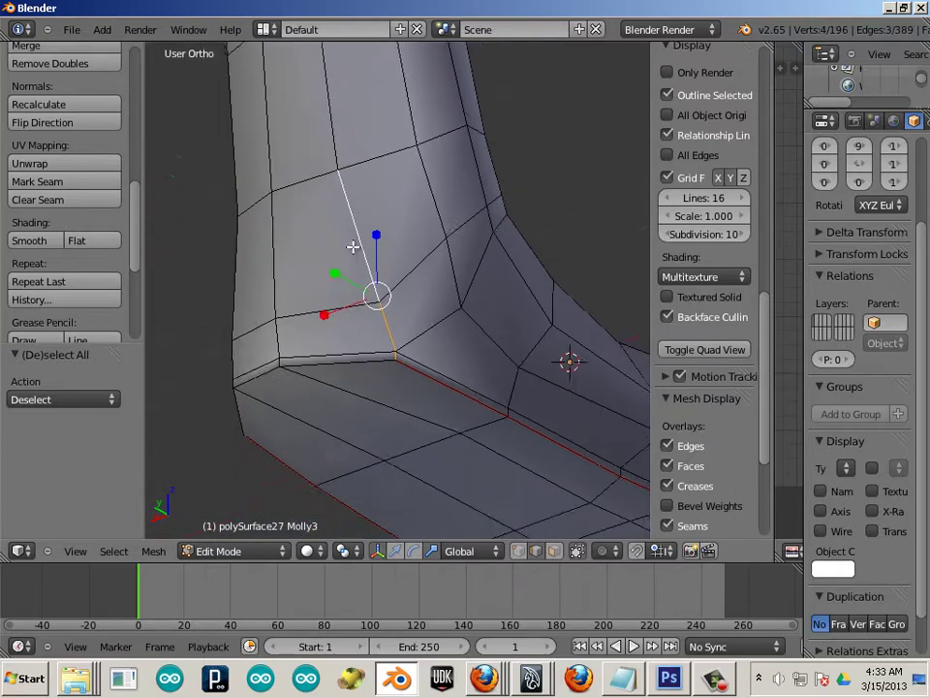
pyautogui.keyDown('shift'); pyautogui.moveTo(353, 246); pyautogui.dragTo(373, 556, button='middle'); pyautogui.keyUp('shift')
pyautogui.keyDown('shift'); pyautogui.rightClick(337, 372); pyautogui.keyUp('shift')
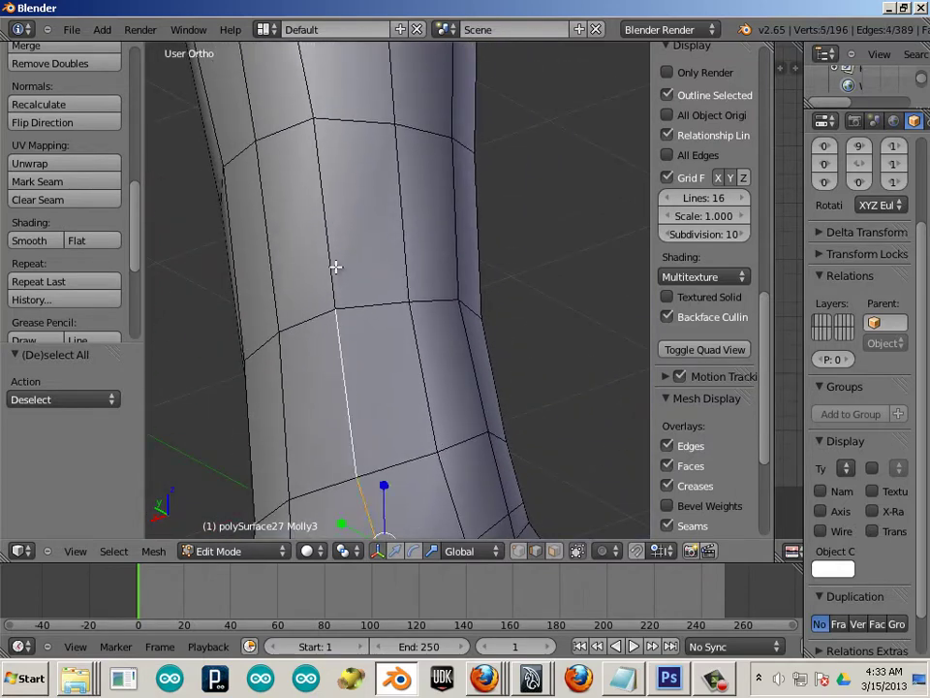
pyautogui.keyDown('shift'); pyautogui.rightClick(335, 266); pyautogui.keyUp('shift')
pyautogui.keyDown('shift'); pyautogui.moveTo(355, 218); pyautogui.dragTo(359, 569, button='middle'); pyautogui.keyUp('shift')
# Step: Try to extend the selection with the whole edge loop along the shaft, and undo it
pyautogui.keyDown('alt'); pyautogui.keyDown('shift'); pyautogui.rightClick(309, 391); pyautogui.keyUp('shift'); pyautogui.keyUp('alt')
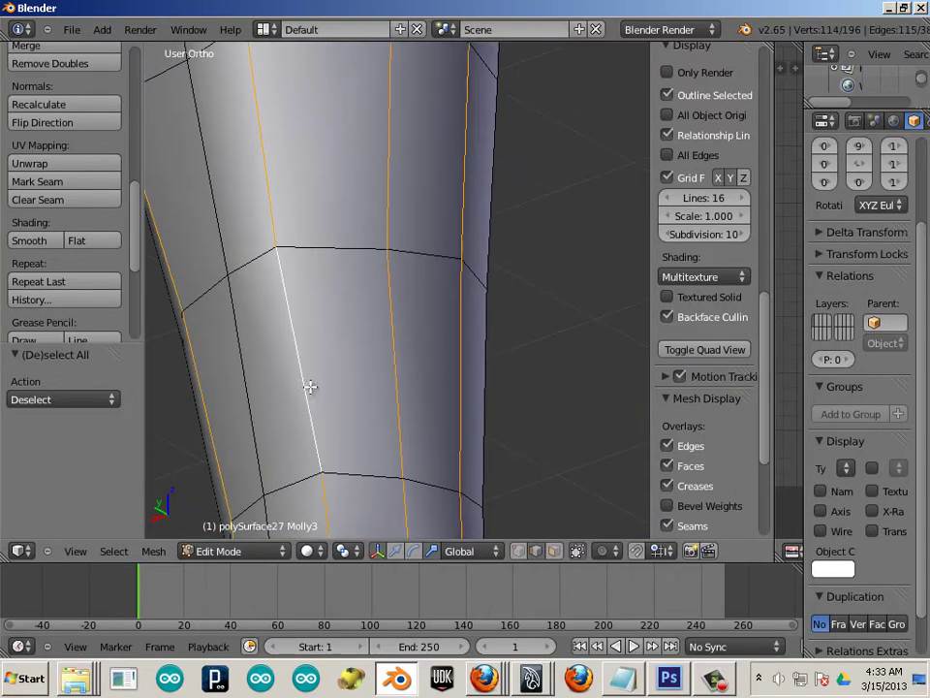
pyautogui.hotkey('ctrl', 'z')
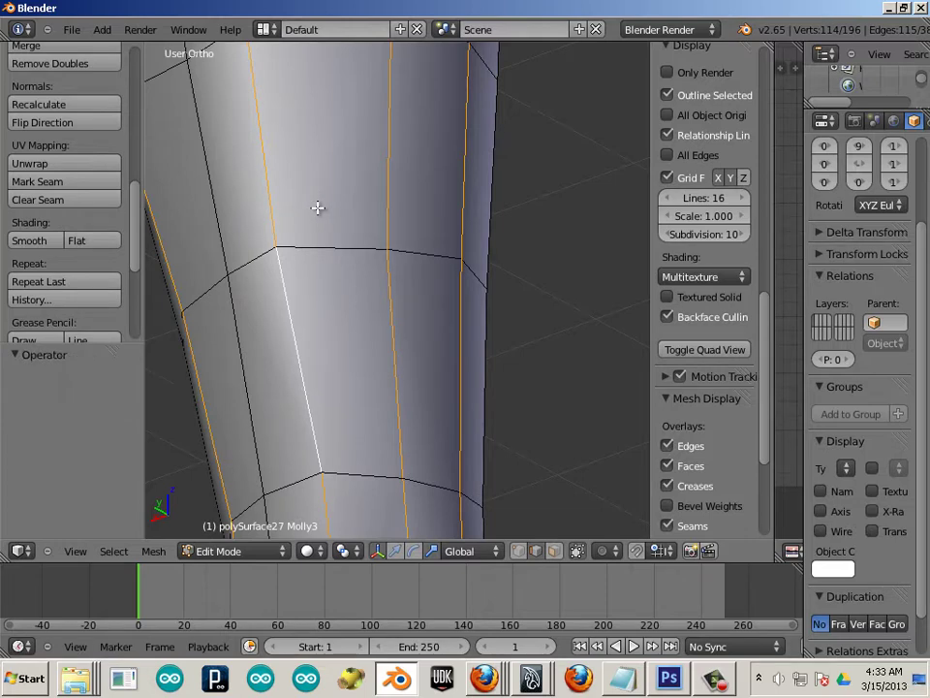
pyautogui.keyDown('alt'); pyautogui.keyDown('shift'); pyautogui.rightClick(386, 334); pyautogui.keyUp('shift'); pyautogui.keyUp('alt')
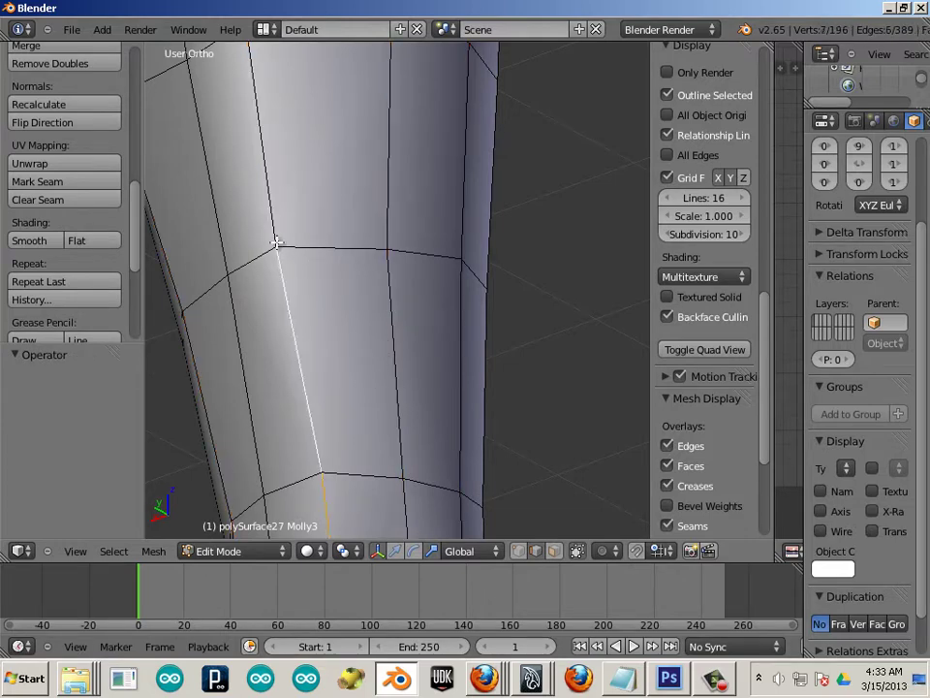
# Step: Extend the edge selection up the rest of the shaft and over the rim to its inner edge
pyautogui.scroll(-3, 270, 204)
pyautogui.keyDown('shift'); pyautogui.moveTo(434, 258); pyautogui.dragTo(415, 478, button='middle'); pyautogui.keyUp('shift')
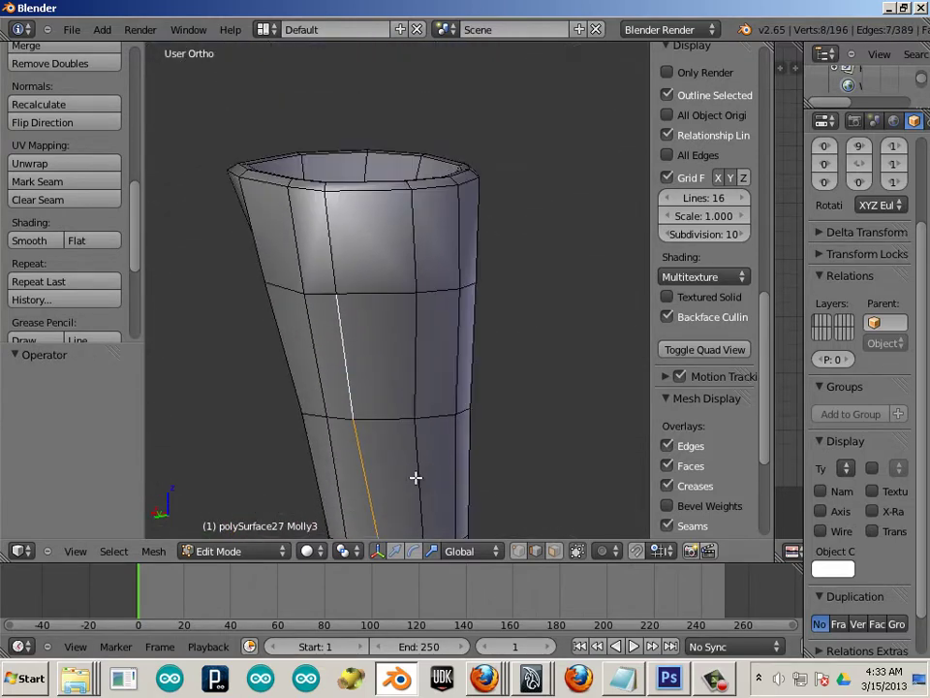
pyautogui.scroll(3, 361, 378)
pyautogui.keyDown('shift'); pyautogui.rightClick(233, 316); pyautogui.keyUp('shift')
pyautogui.moveTo(232, 315); pyautogui.dragTo(403, 401, button='middle')
pyautogui.keyDown('shift'); pyautogui.rightClick(396, 359); pyautogui.keyUp('shift')
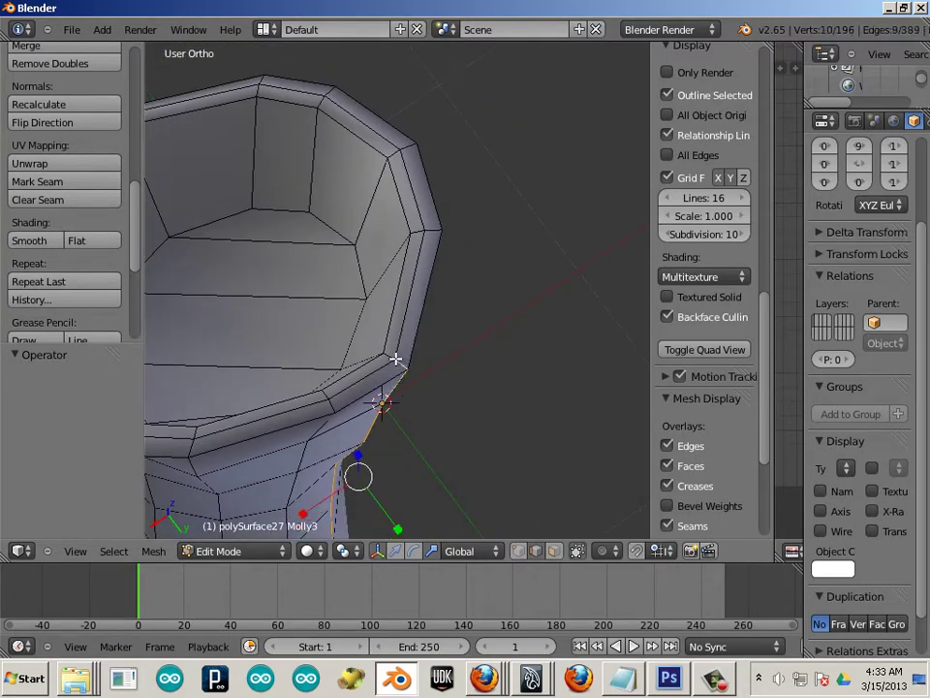
pyautogui.keyDown('shift'); pyautogui.rightClick(376, 363); pyautogui.keyUp('shift')
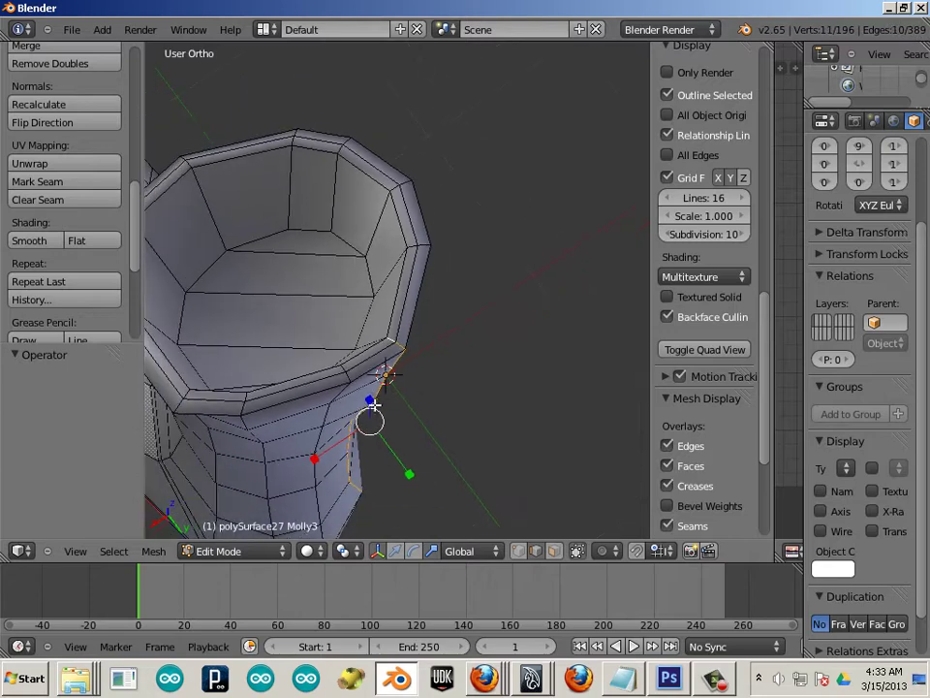
# Step: Add the edge loop around the inside of the boot's rim, mark the selection as a seam, and deselect everything
pyautogui.scroll(-2, 407, 414)
pyautogui.keyDown('alt'); pyautogui.keyDown('shift'); pyautogui.rightClick(417, 317); pyautogui.keyUp('shift'); pyautogui.keyUp('alt')
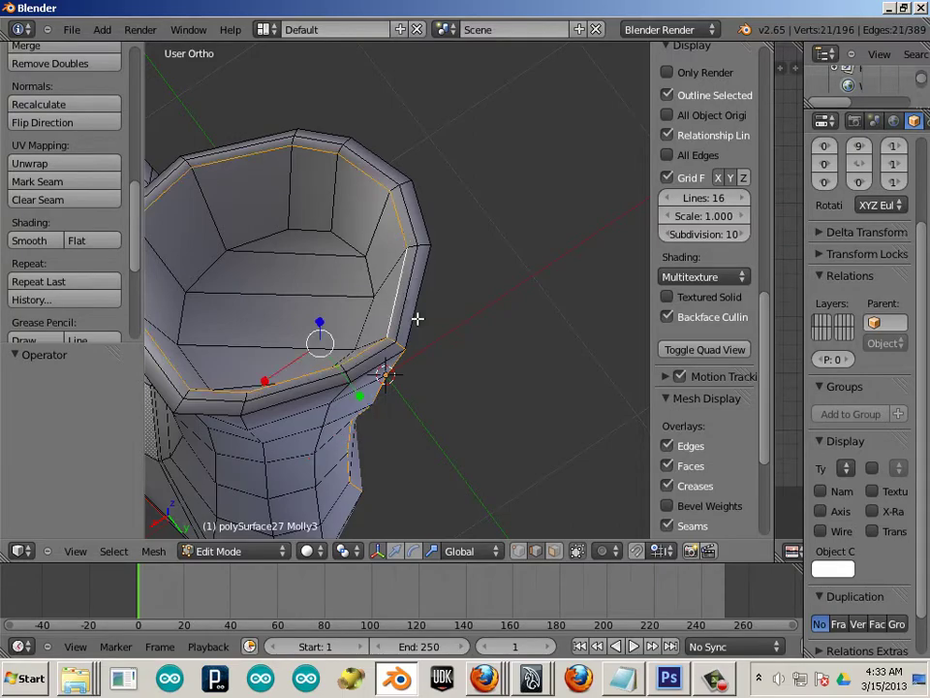
pyautogui.moveTo(529, 397); pyautogui.dragTo(509, 391, button='middle')
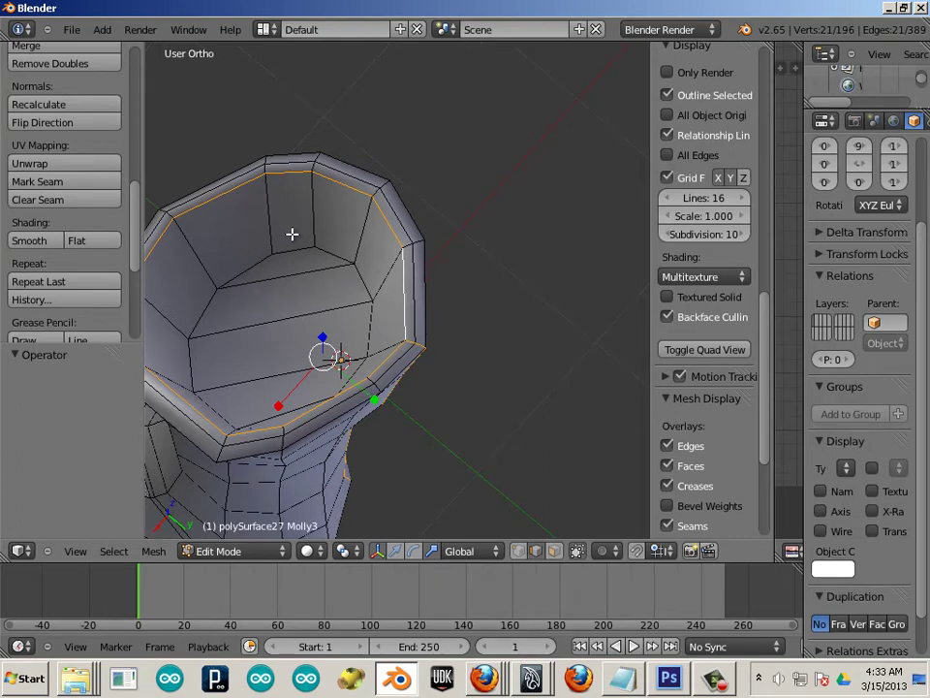
pyautogui.moveTo(290, 245); pyautogui.dragTo(544, 374, button='middle')
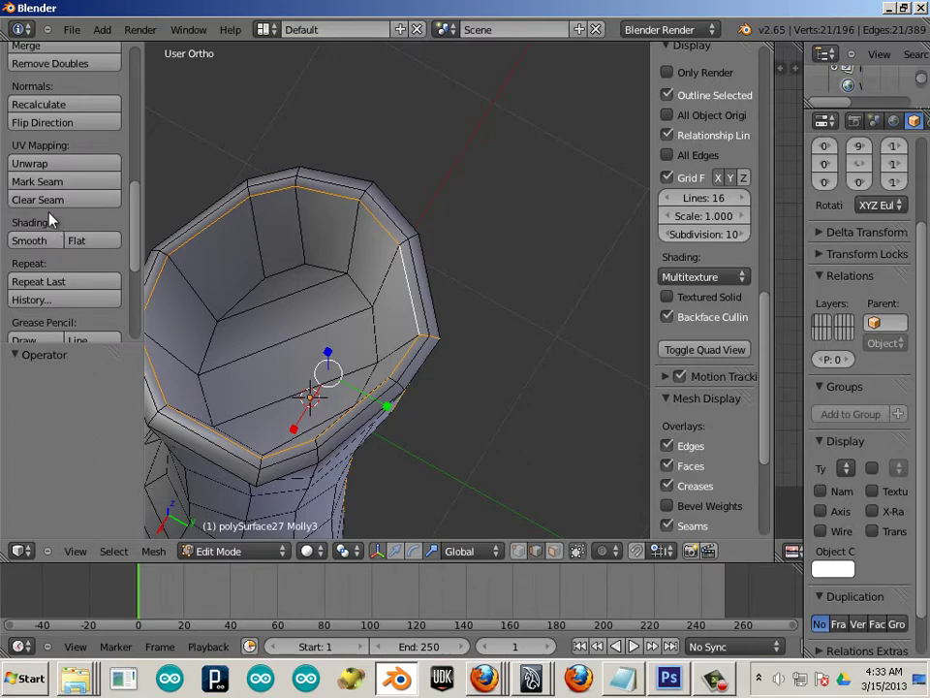
pyautogui.click(76, 184)
pyautogui.press('a')
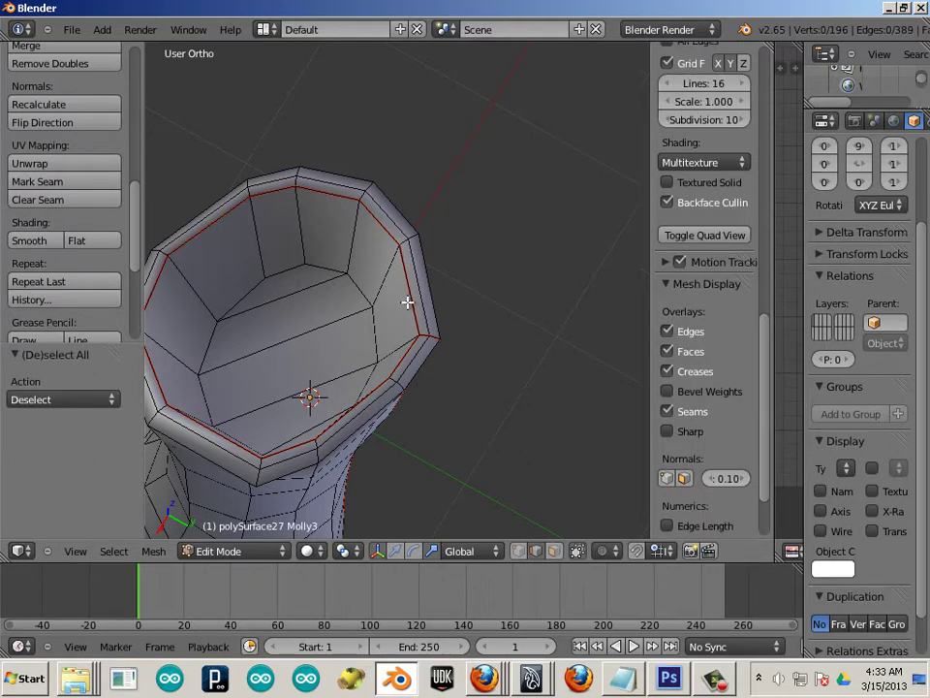
# Step: Clear the seam from the inner rim edge beside the shaft seam, and unwrap the whole linked boot mesh
pyautogui.rightClick(407, 302)
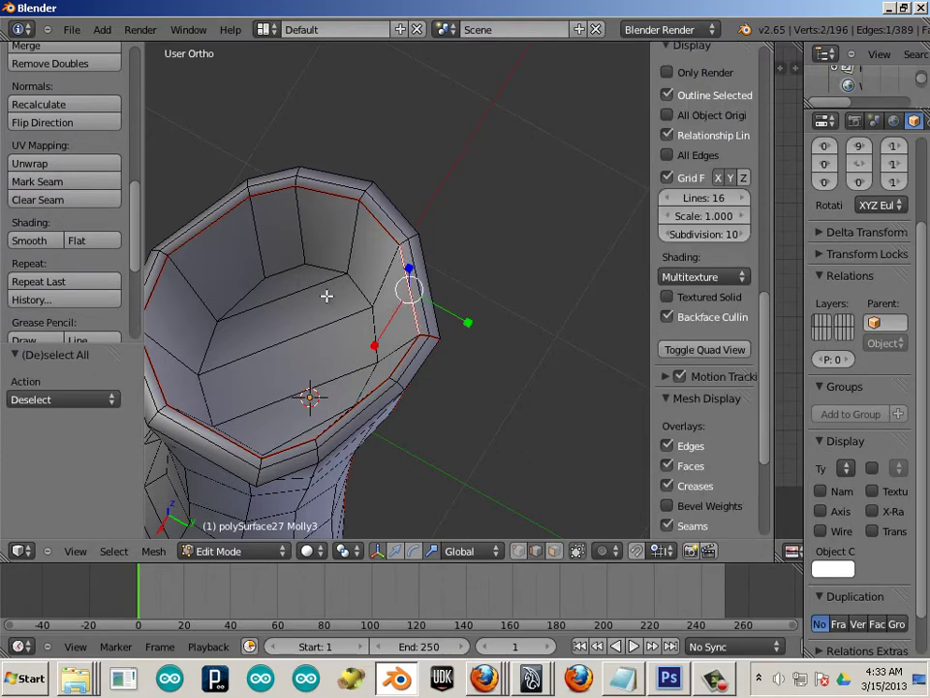
pyautogui.click(60, 200)
pyautogui.scroll(-5, 491, 395)
pyautogui.moveTo(490, 395); pyautogui.dragTo(385, 370, button='middle')
pyautogui.press('l')
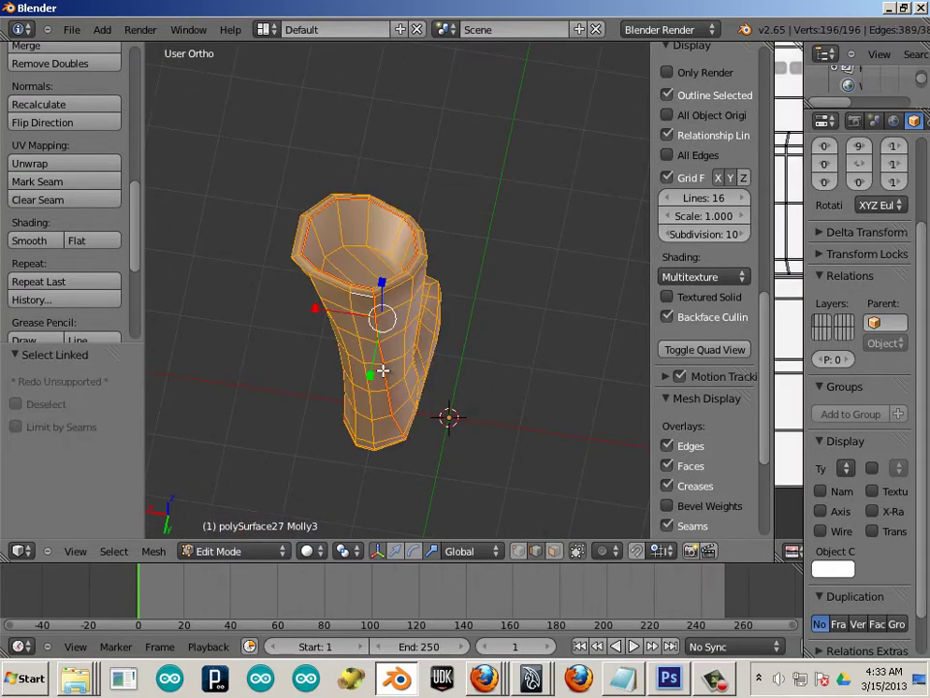
pyautogui.press('u')
pyautogui.click(364, 365)
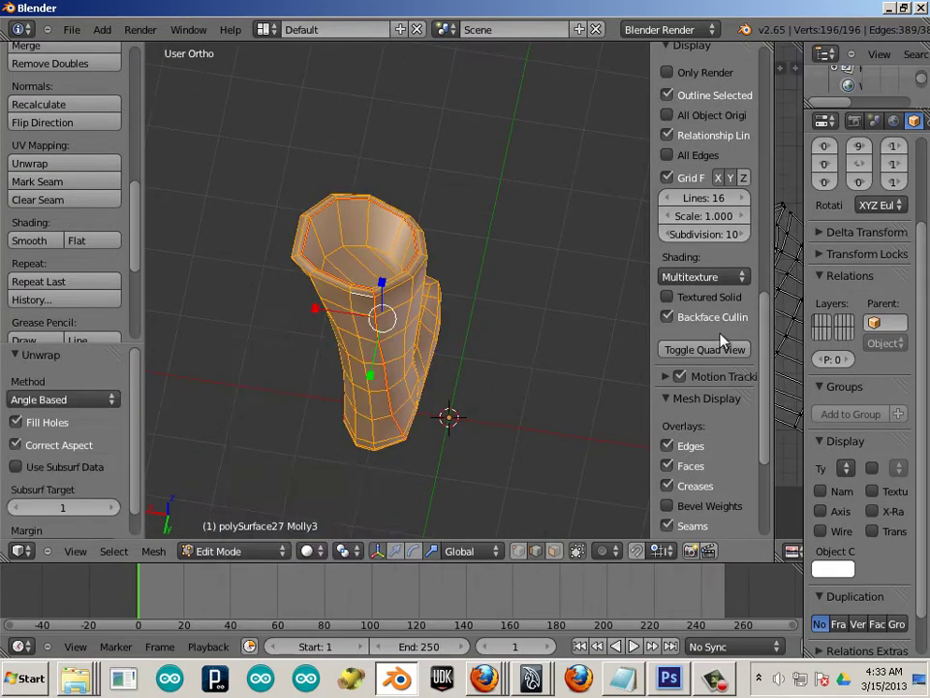
# Step: Enlarge the UV editor and examine the unwrapped layout of the boot
pyautogui.moveTo(772, 339); pyautogui.dragTo(272, 364)
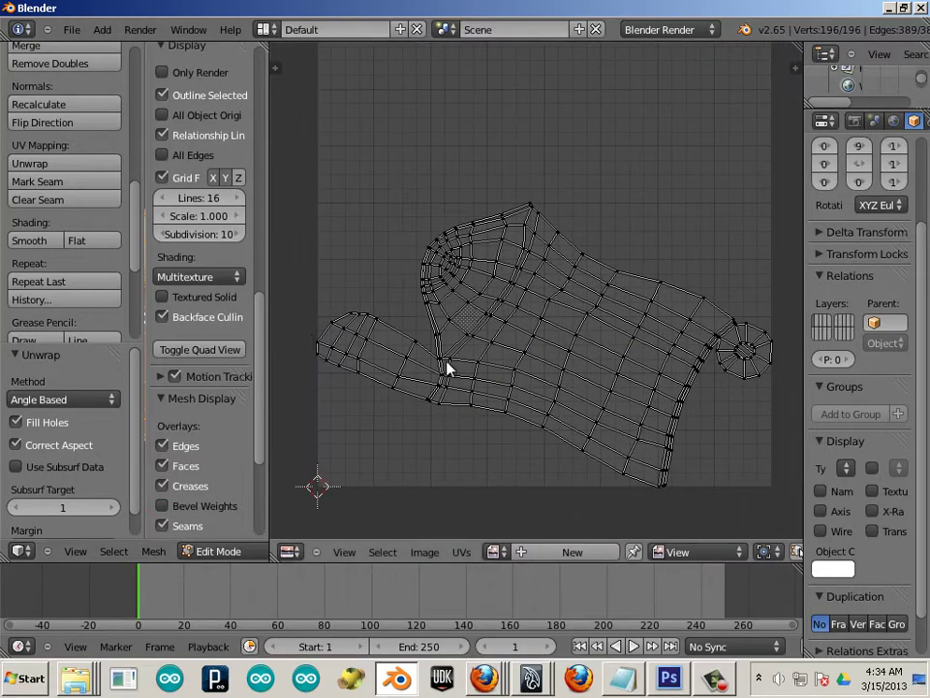
pyautogui.scroll(2, 453, 376)
pyautogui.scroll(3, 451, 382)
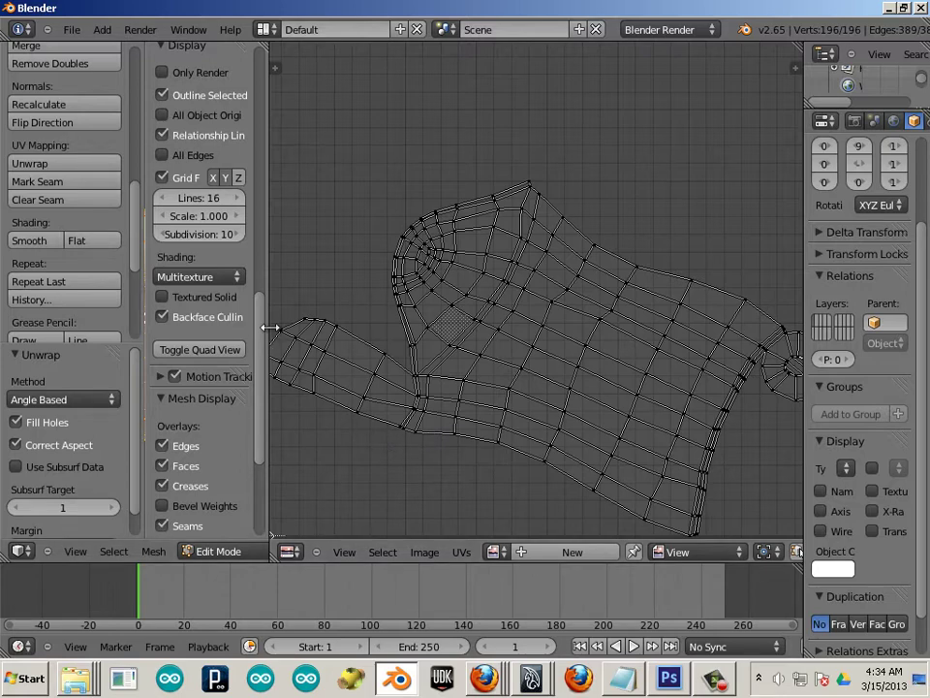
# Step: Undo the accidental move of a UV vertex, and widen the 3D view to show the whole boot
pyautogui.moveTo(278, 329); pyautogui.dragTo(570, 365, button='right')
pyautogui.click(571, 365)
pyautogui.hotkey('ctrl', 'z')
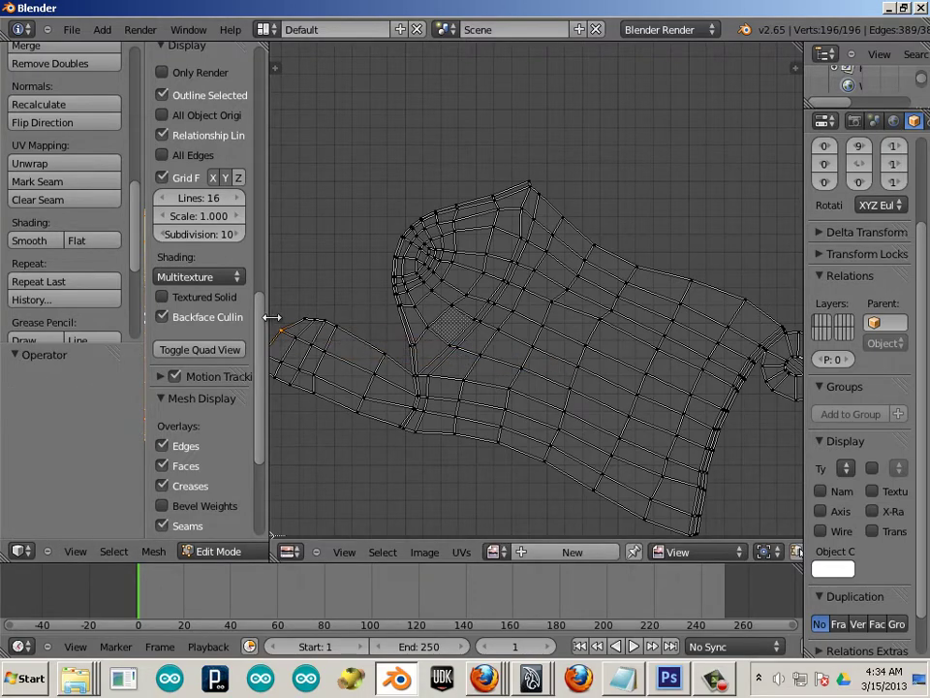
pyautogui.moveTo(271, 317); pyautogui.dragTo(629, 363)
pyautogui.moveTo(445, 357); pyautogui.dragTo(386, 353, button='middle')
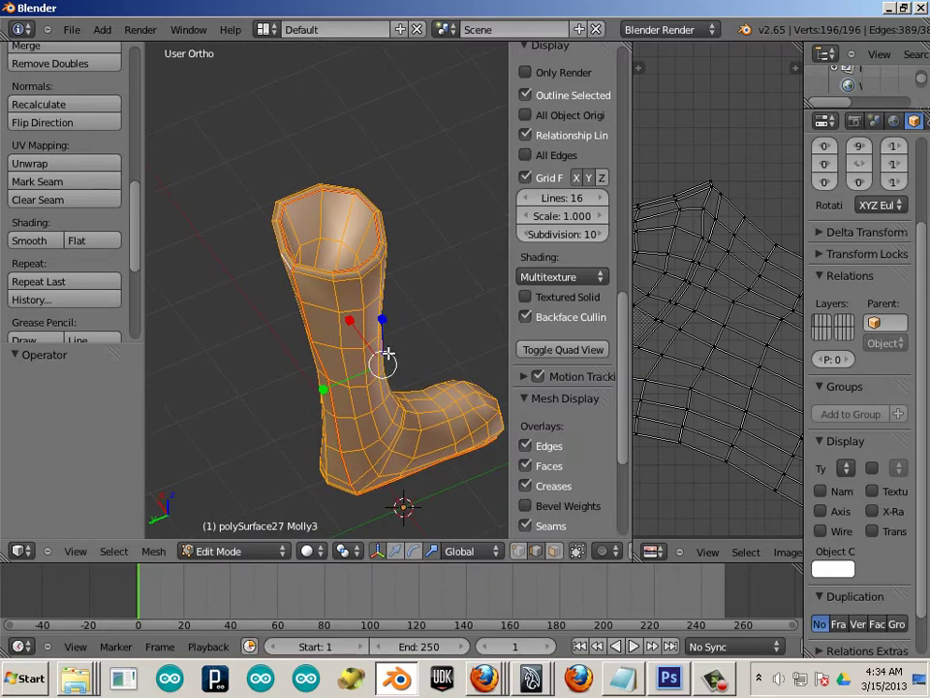
pyautogui.press('s')
pyautogui.press('y')
pyautogui.press('z')
pyautogui.press('Escape')
# Step: Deselect the whole boot and select the edge loop running around the foot just behind the toe
pyautogui.press('a')
pyautogui.moveTo(410, 494); pyautogui.dragTo(220, 382, button='middle')
pyautogui.scroll(2, 307, 428)
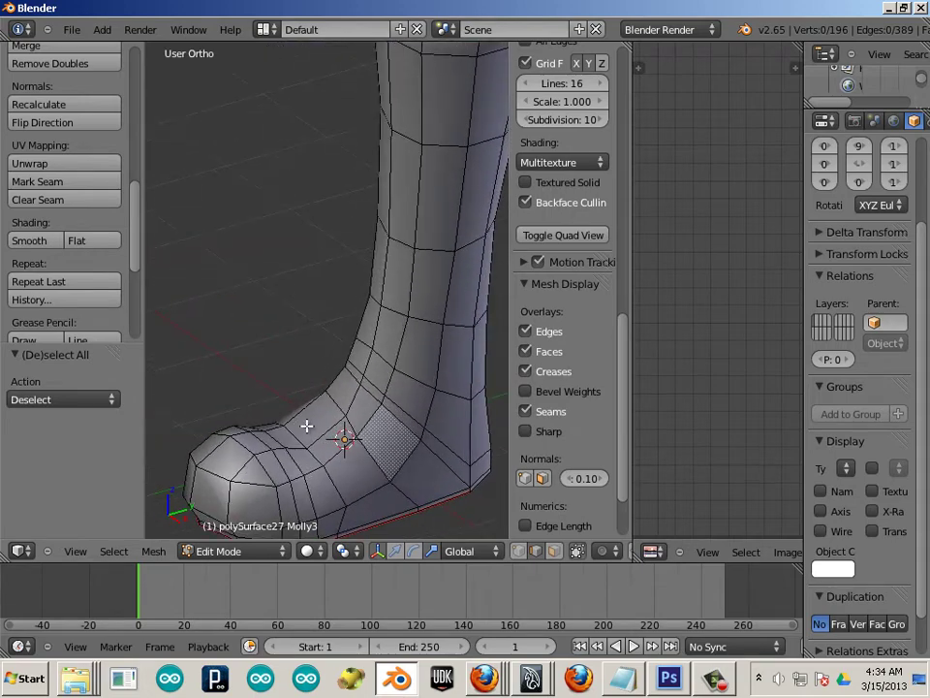
pyautogui.scroll(2, 328, 312)
pyautogui.moveTo(328, 312); pyautogui.dragTo(572, 368, button='middle')
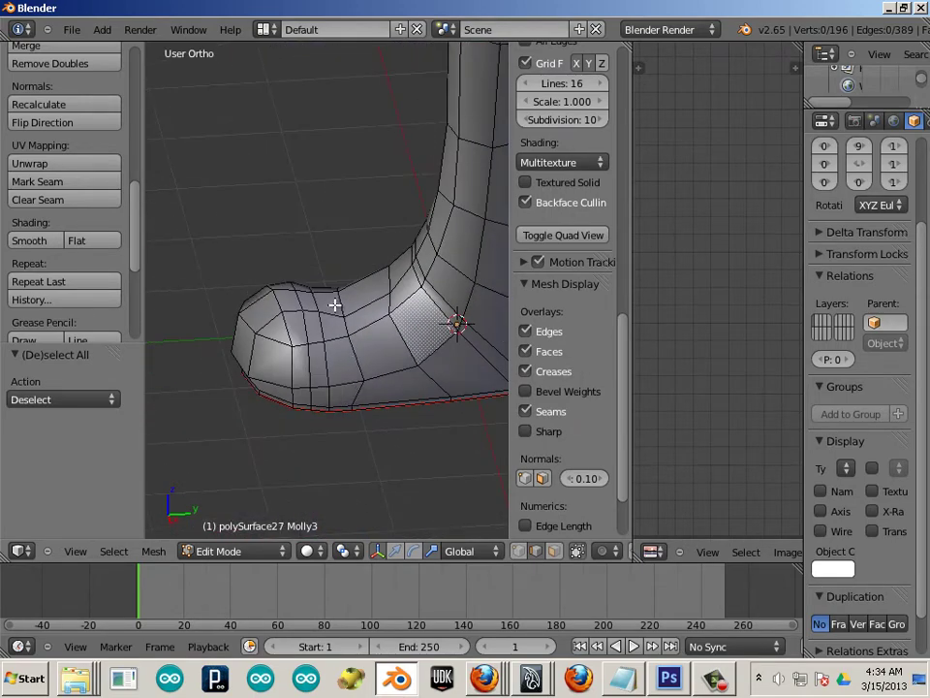
pyautogui.moveTo(334, 305); pyautogui.dragTo(304, 344, button='middle')
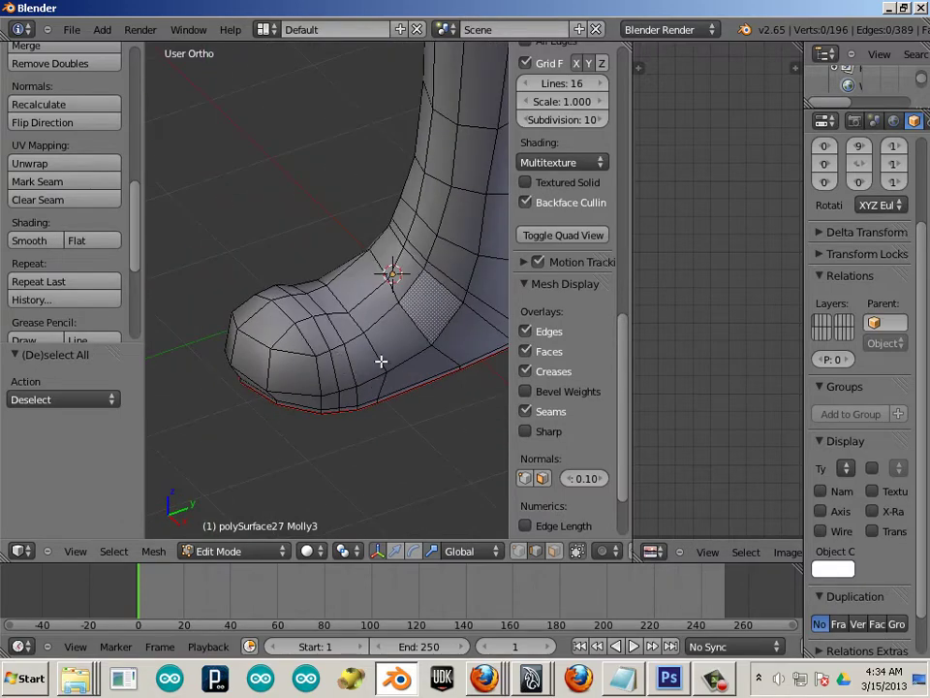
pyautogui.moveTo(207, 329); pyautogui.dragTo(354, 366, button='middle')
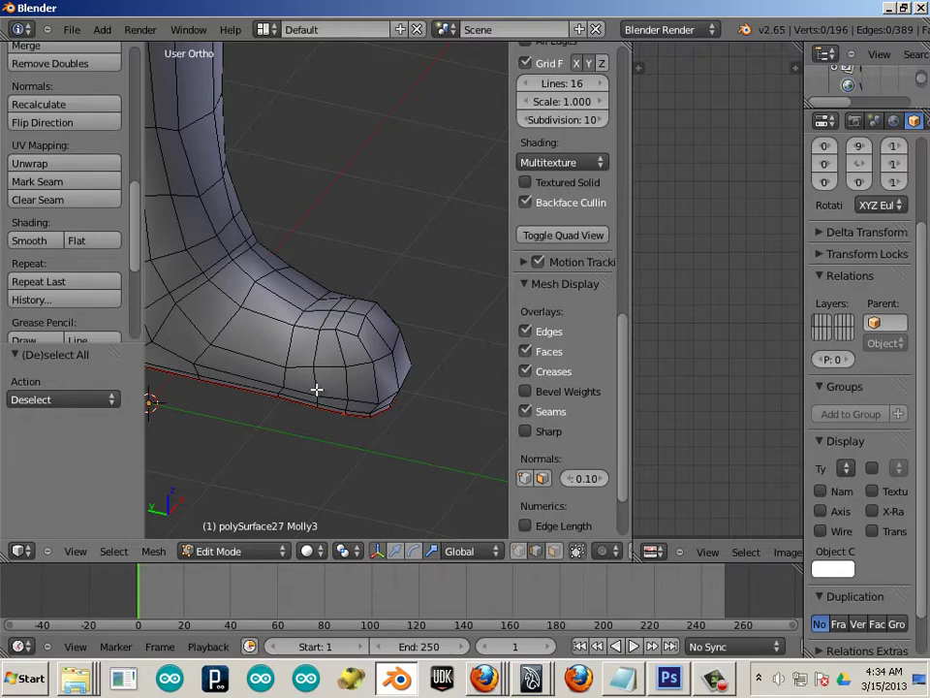
pyautogui.scroll(2, 311, 388)
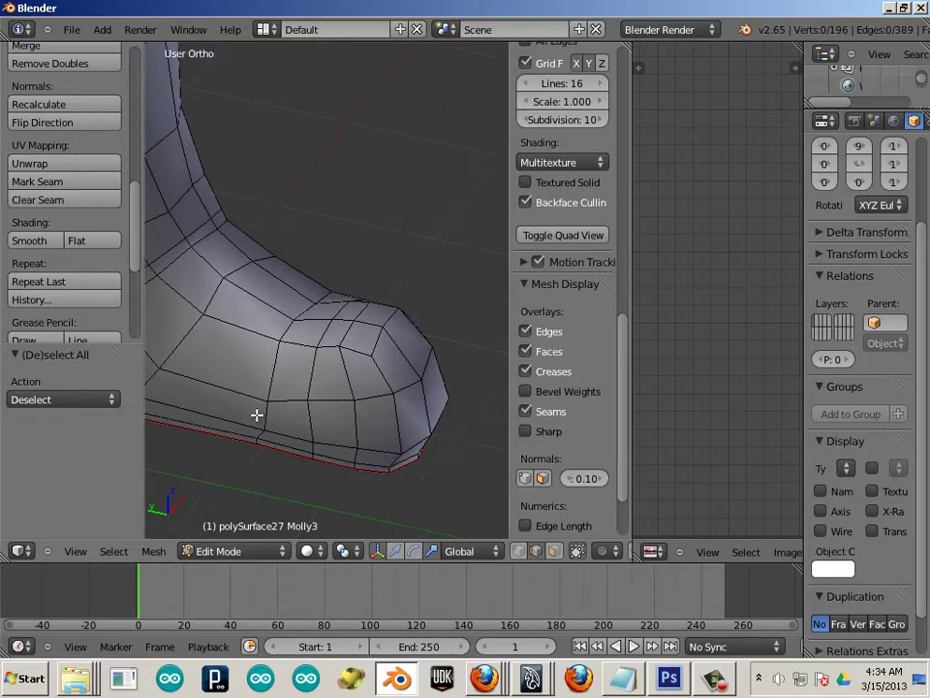
pyautogui.moveTo(256, 416); pyautogui.dragTo(369, 375, button='middle')
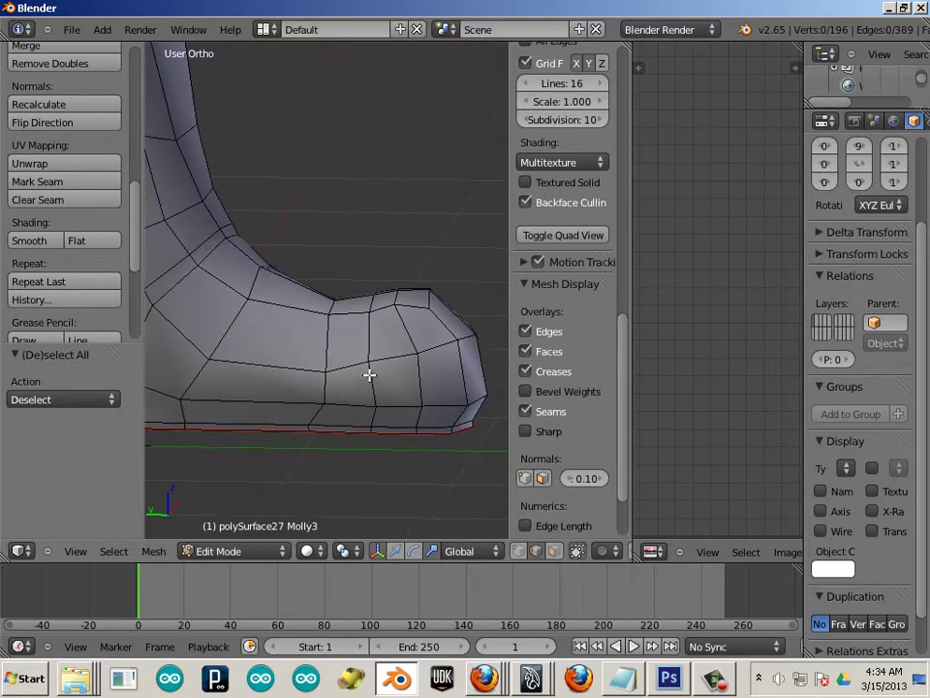
pyautogui.keyDown('alt'); pyautogui.rightClick(372, 383); pyautogui.keyUp('alt')
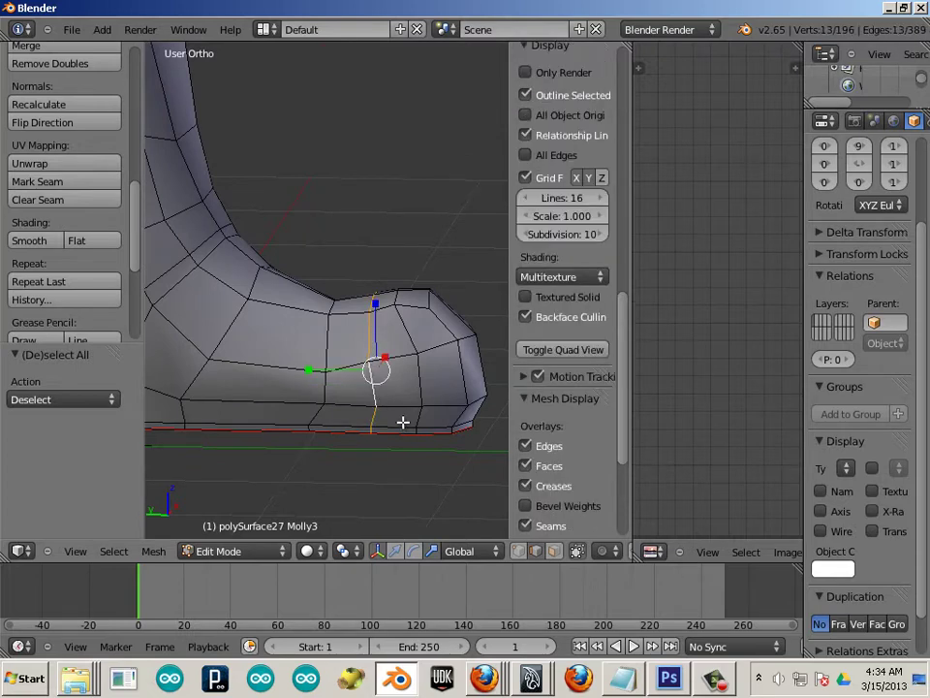
# Step: Inspect the selected loop from the side and underneath, and mark it as a seam
pyautogui.scroll(3, 393, 378)
pyautogui.scroll(2, 339, 389)
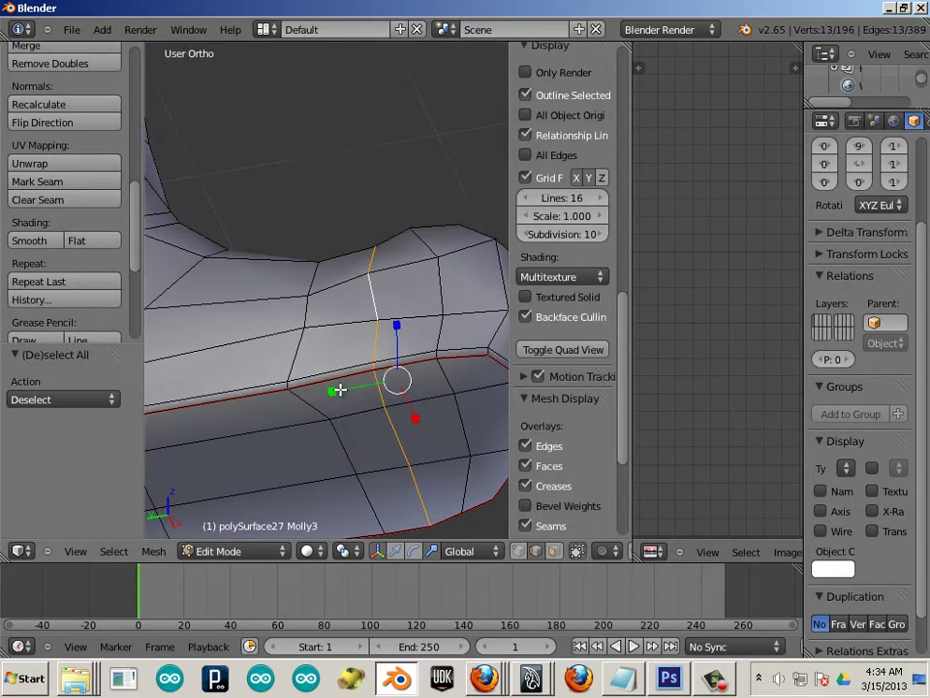
pyautogui.scroll(-2, 339, 390)
pyautogui.scroll(-1, 296, 393)
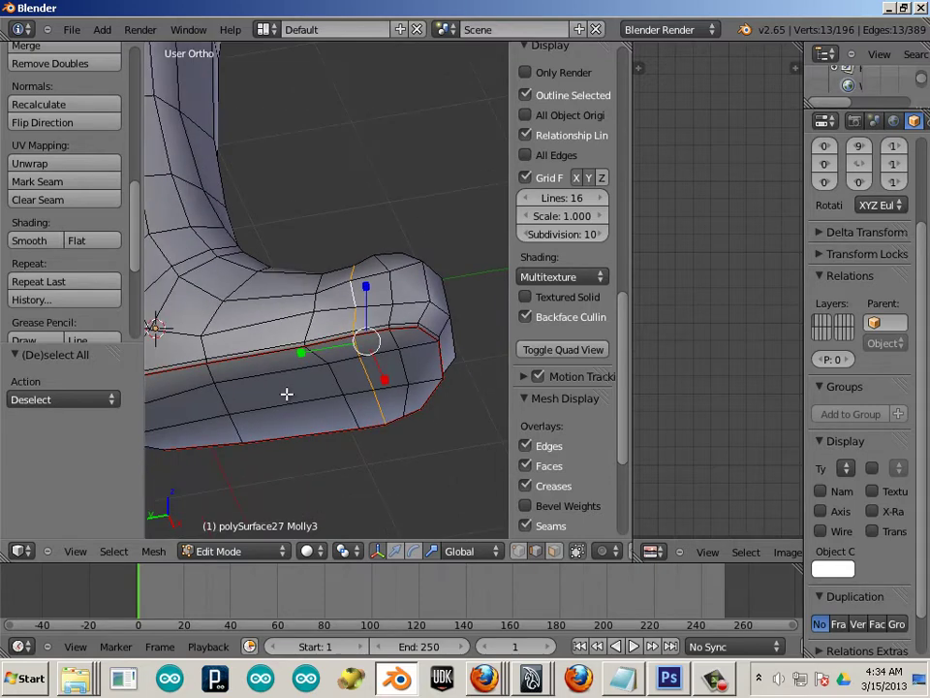
pyautogui.moveTo(266, 390); pyautogui.dragTo(280, 490, button='middle')
pyautogui.scroll(4, 300, 496)
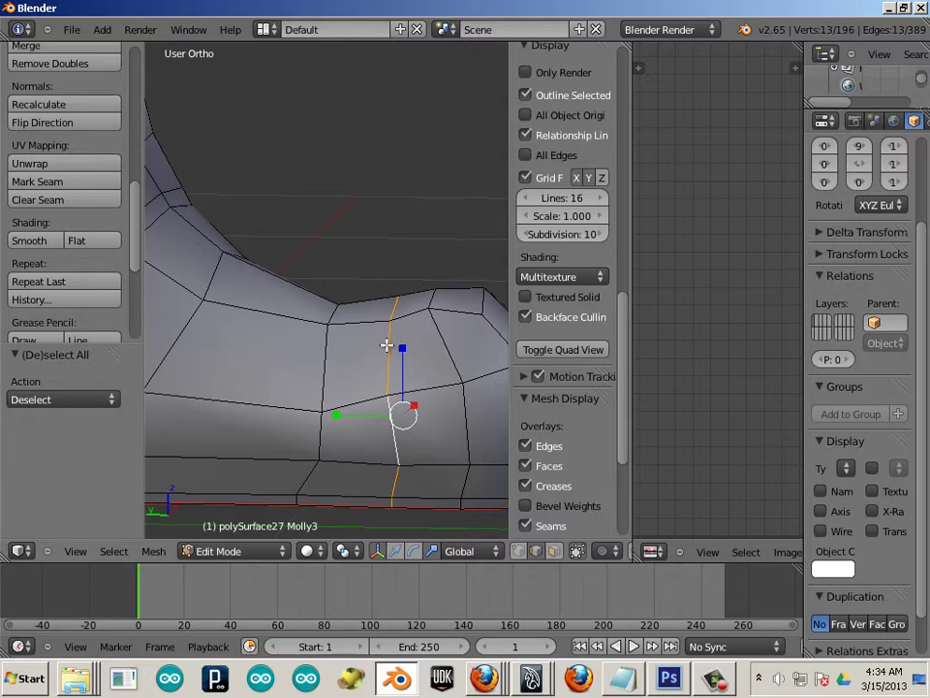
pyautogui.click(51, 184)
# Step: Select the three edges of the toe loop that cross the sole, and clear their seam
pyautogui.moveTo(304, 395); pyautogui.dragTo(262, 264, button='middle')
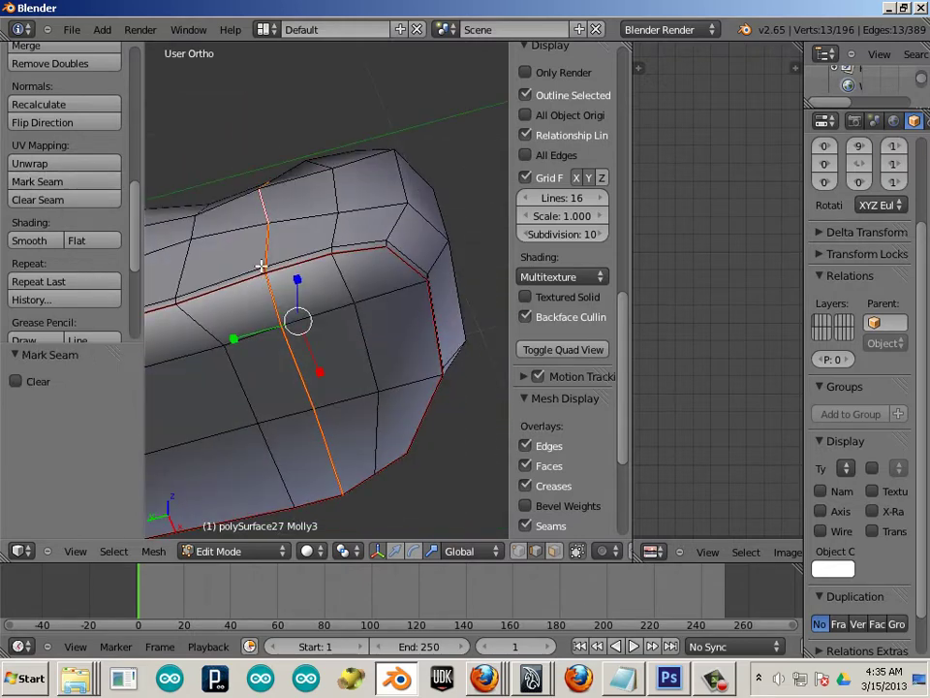
pyautogui.rightClick(281, 310)
pyautogui.keyDown('shift'); pyautogui.rightClick(312, 390); pyautogui.keyUp('shift')
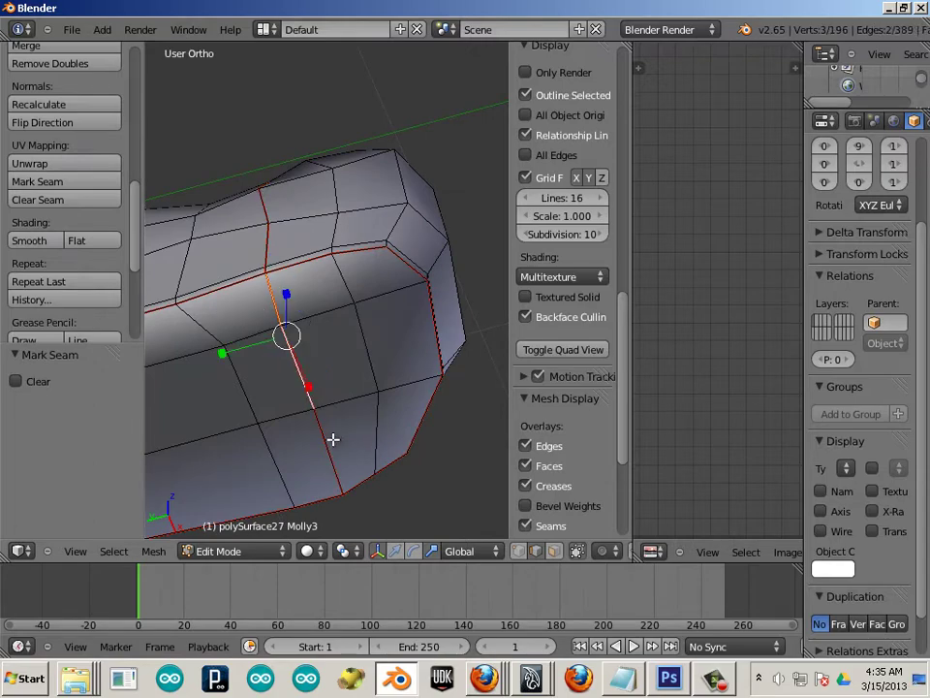
pyautogui.keyDown('shift'); pyautogui.rightClick(332, 438); pyautogui.keyUp('shift')
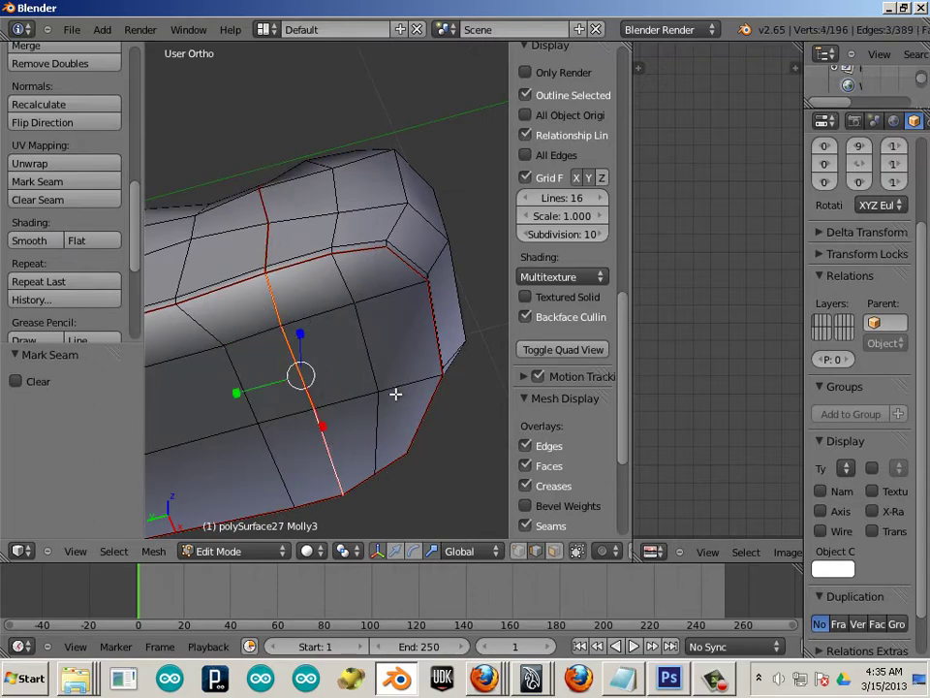
pyautogui.moveTo(394, 390); pyautogui.dragTo(151, 427, button='middle')
pyautogui.press('s')
pyautogui.rightClick(334, 391)
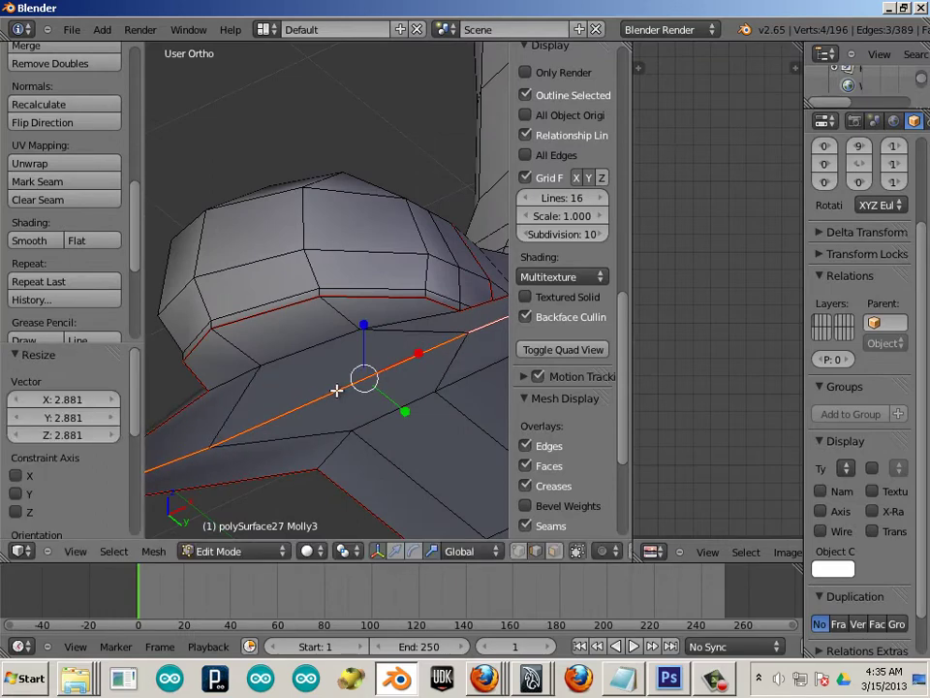
pyautogui.click(70, 200)
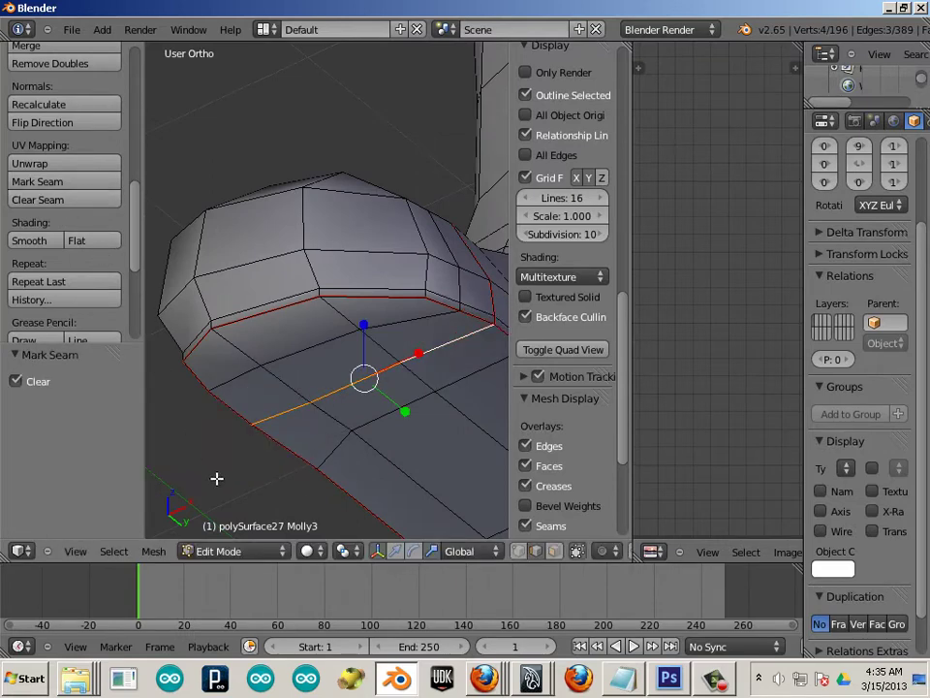
# Step: Select the whole linked boot mesh, unwrap it with the current seams, and enlarge the UV view to show all islands
pyautogui.press('a')
pyautogui.moveTo(328, 485); pyautogui.dragTo(198, 461, button='middle')
pyautogui.moveTo(198, 395); pyautogui.dragTo(321, 320, button='middle')
pyautogui.press('l')
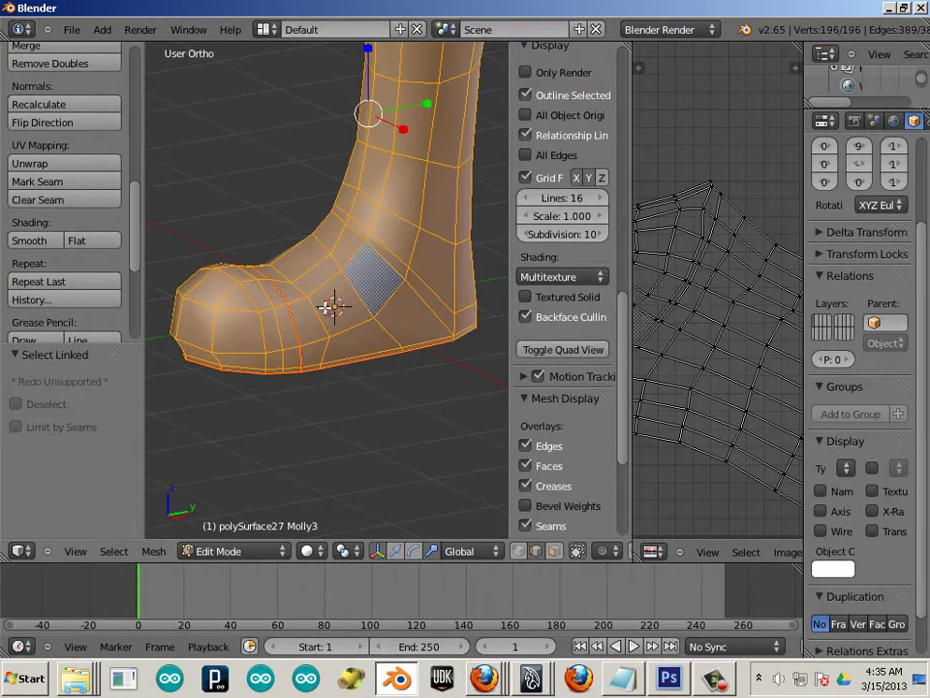
pyautogui.press('u')
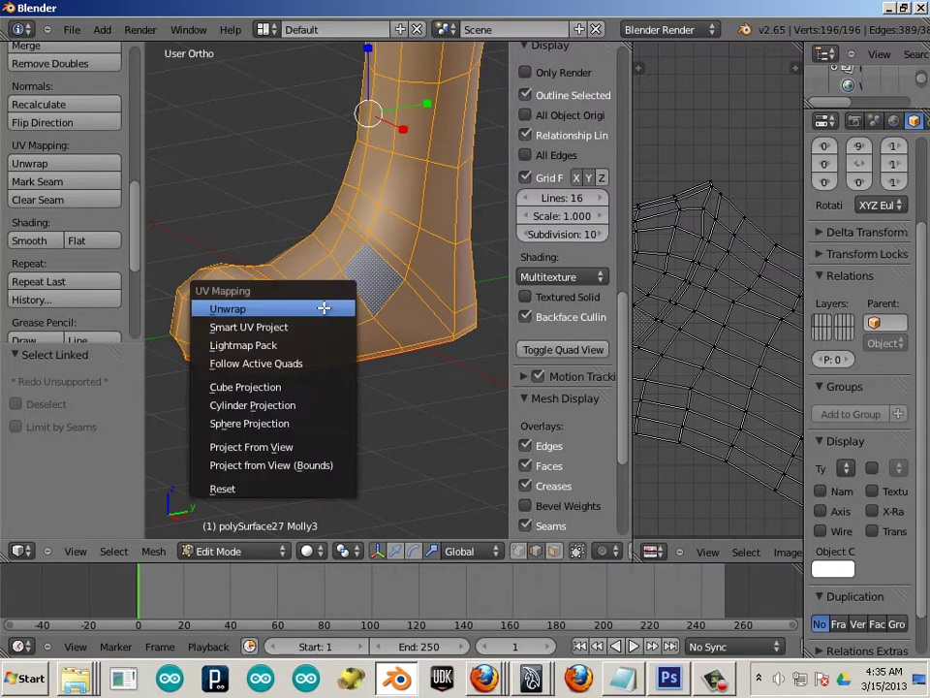
pyautogui.click(323, 307)
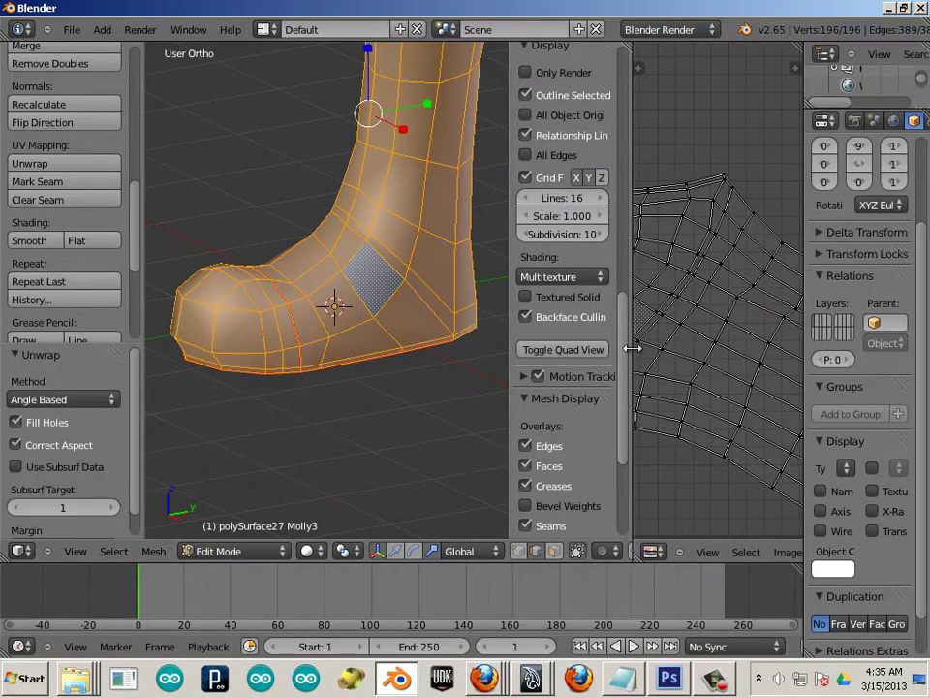
pyautogui.scroll(2, 547, 399)
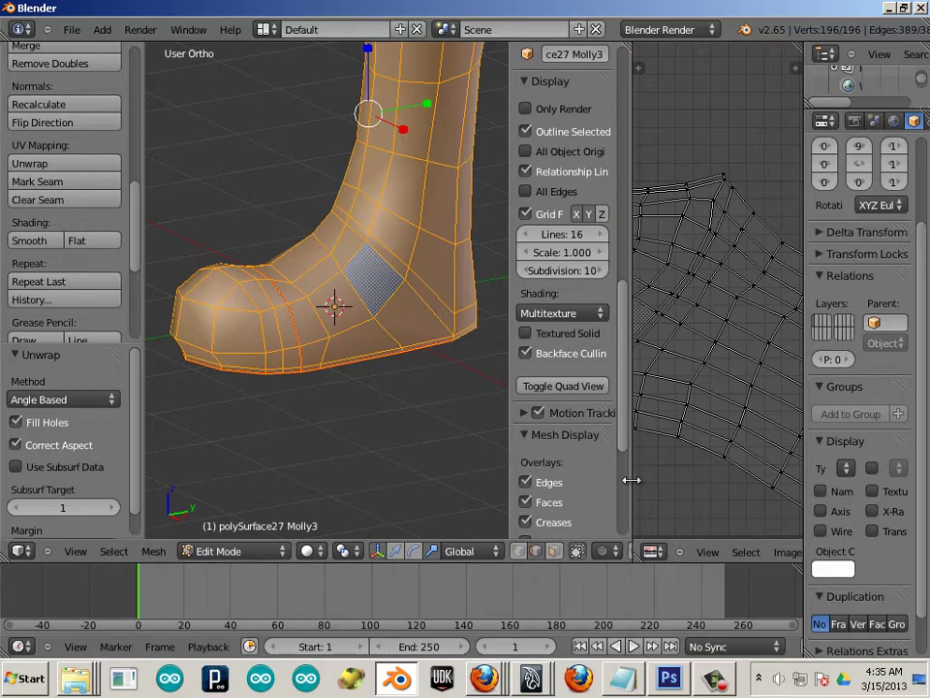
pyautogui.moveTo(628, 479); pyautogui.dragTo(325, 432)
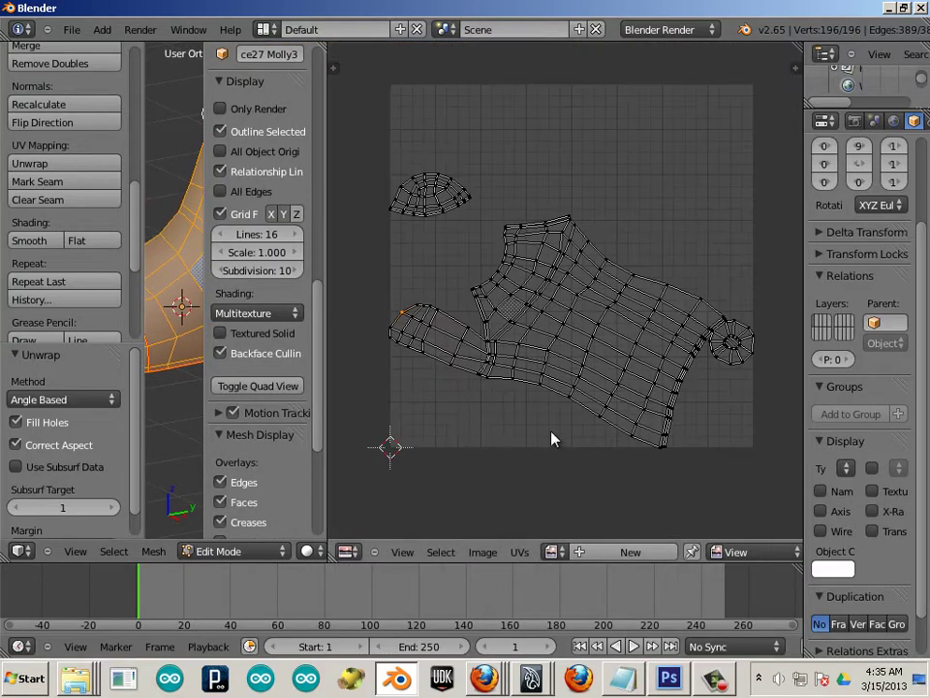
# Step: Examine the boot's seams from both sides and compare them with its UV islands, especially the separate toe cap piece
pyautogui.moveTo(329, 358); pyautogui.dragTo(704, 412)
pyautogui.press('a')
pyautogui.scroll(5, 414, 418)
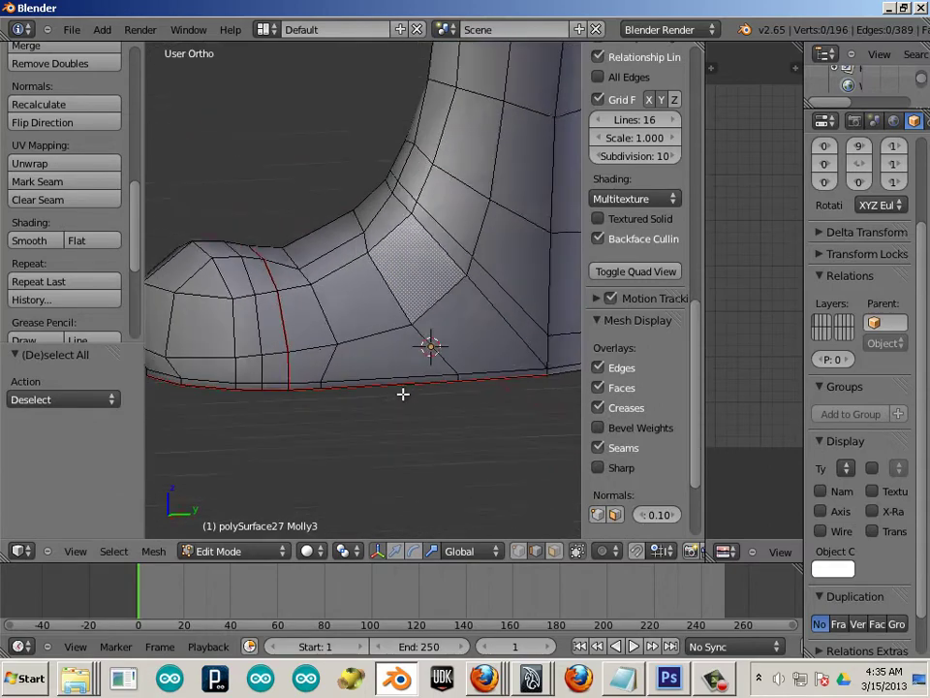
pyautogui.moveTo(408, 396); pyautogui.dragTo(691, 307, button='middle')
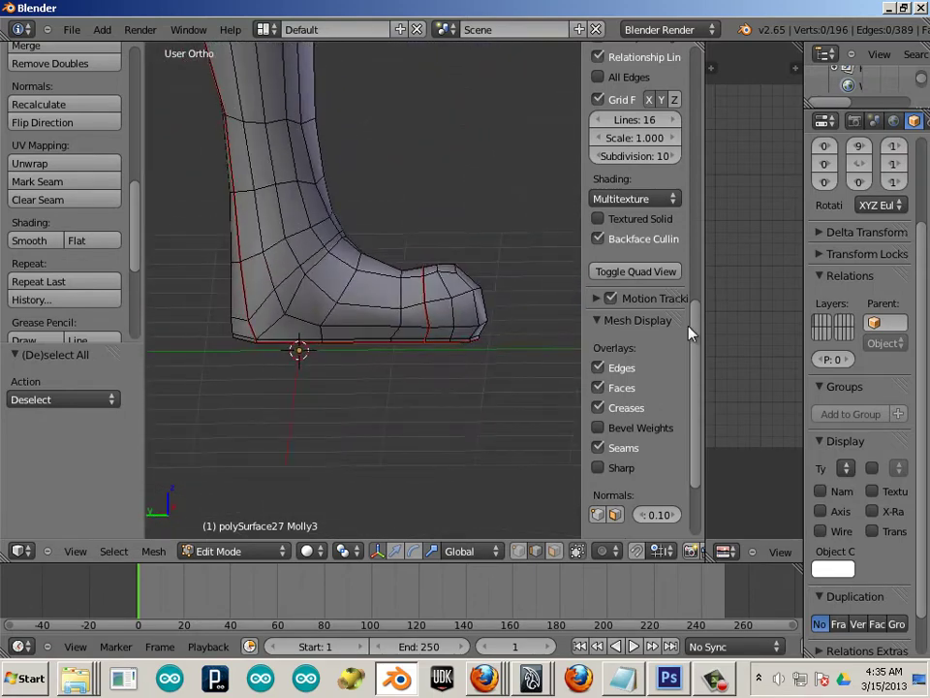
pyautogui.moveTo(707, 290); pyautogui.dragTo(568, 330)
pyautogui.moveTo(633, 366); pyautogui.dragTo(649, 366)
pyautogui.rightClick(410, 285)
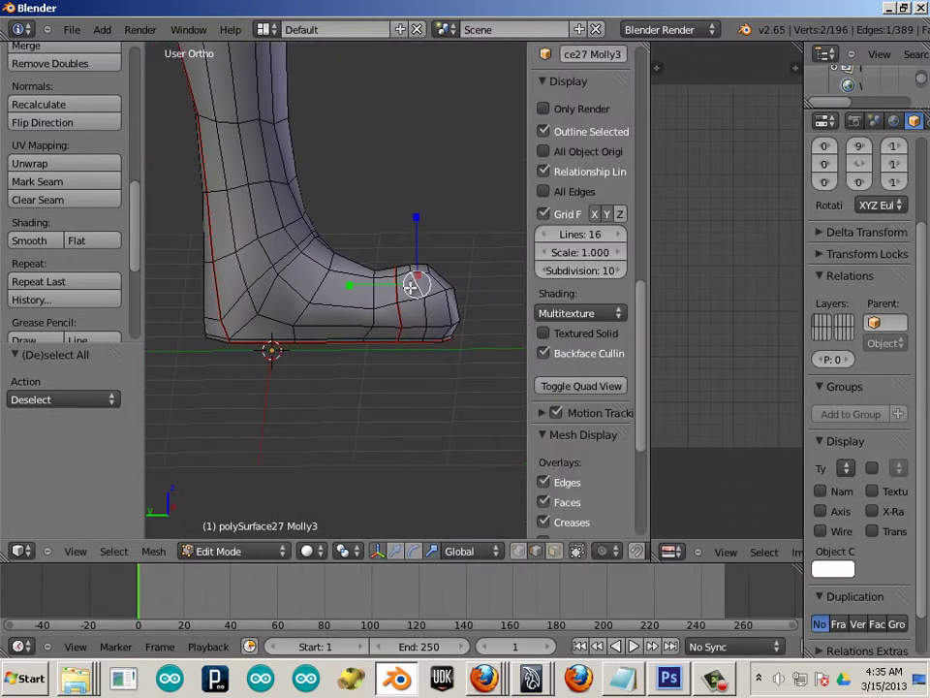
pyautogui.press('l')
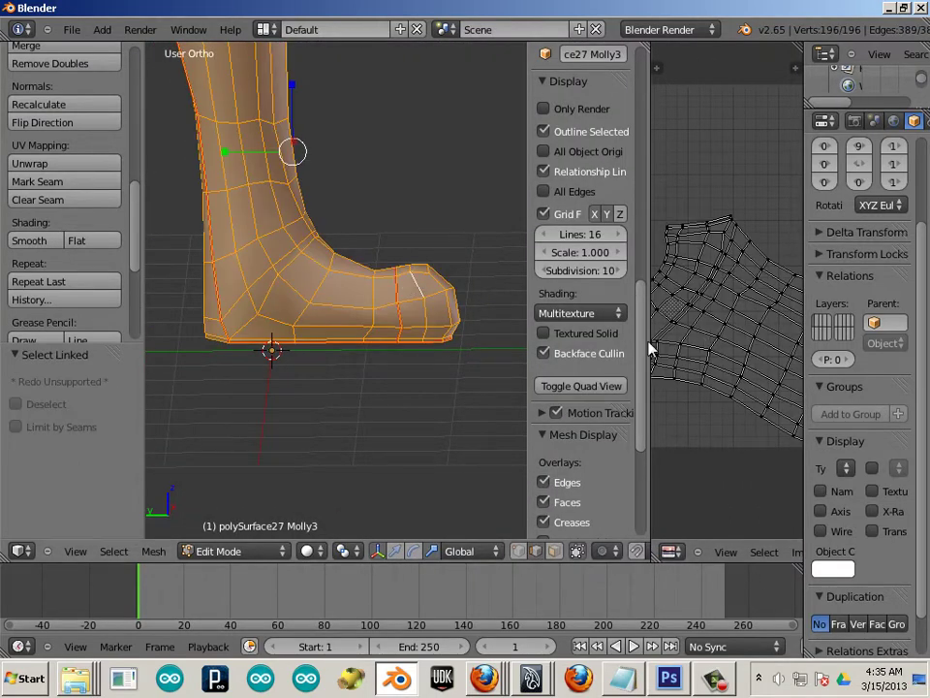
pyautogui.moveTo(649, 341); pyautogui.dragTo(358, 336)
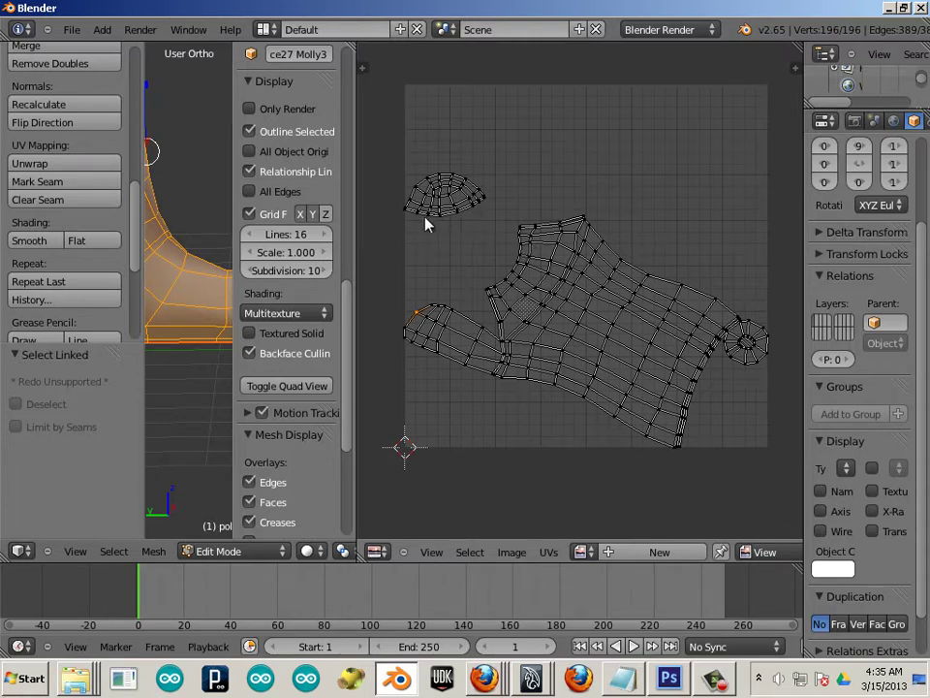
pyautogui.moveTo(766, 344); pyautogui.dragTo(767, 345)
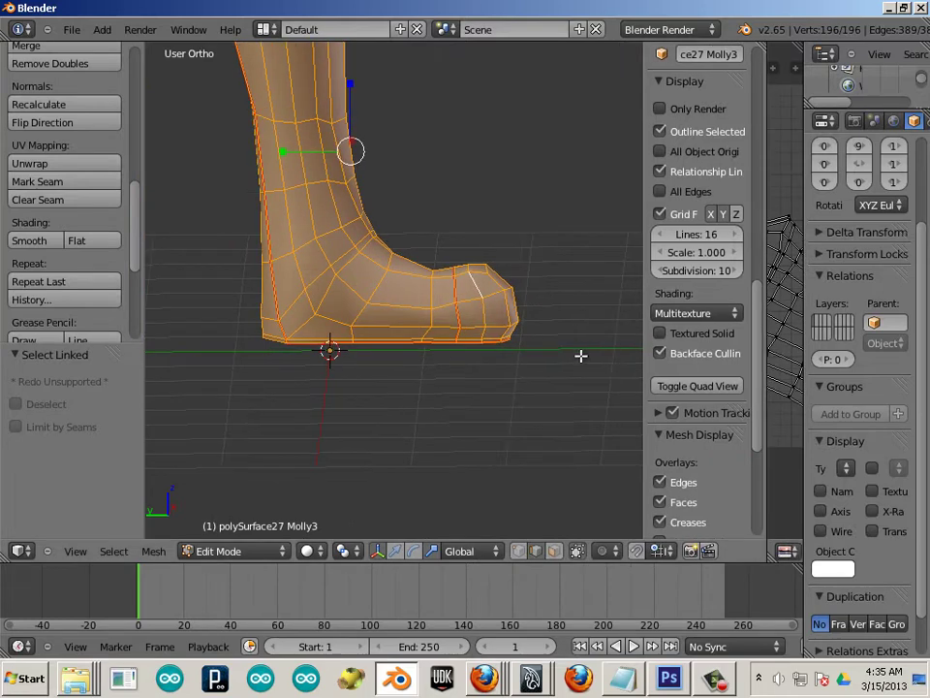
# Step: Select the edge loop running around the foot just behind the toe, and clear its seam
pyautogui.press('a')
pyautogui.press('a')
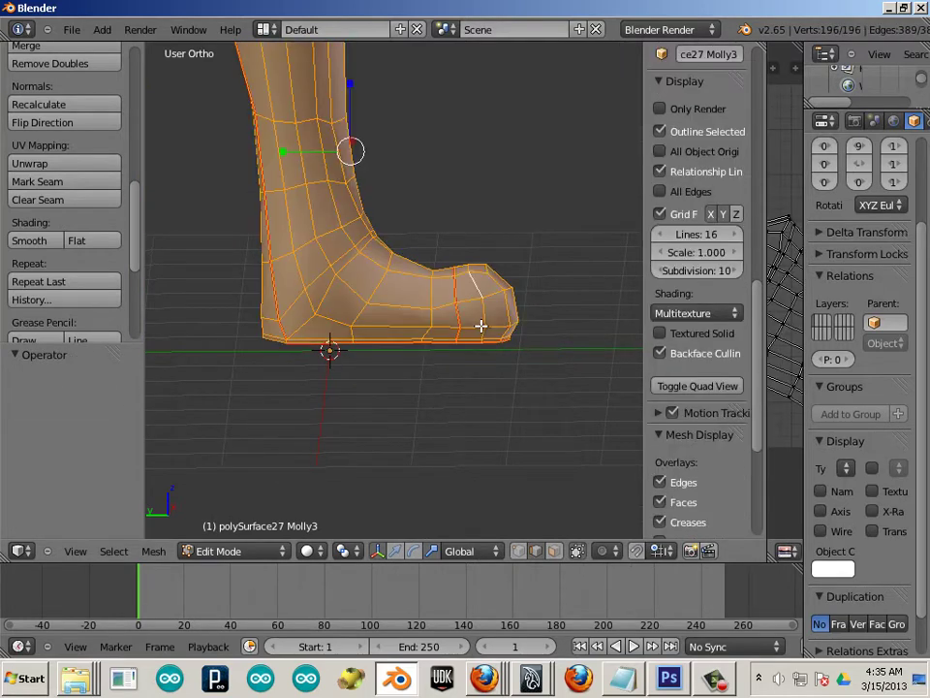
pyautogui.rightClick(487, 347)
pyautogui.scroll(3, 401, 396)
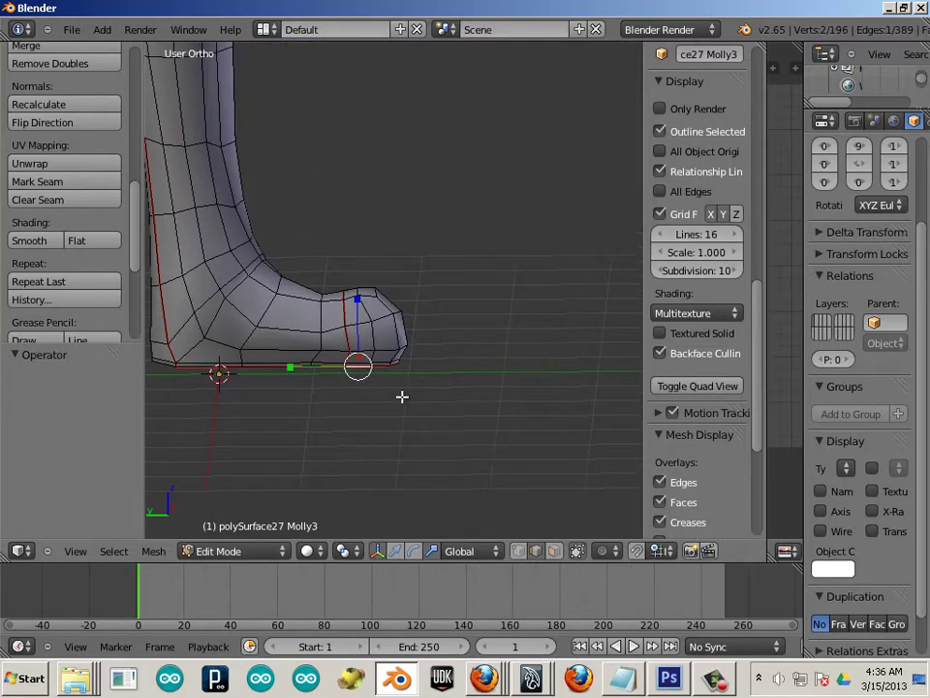
pyautogui.keyDown('alt'); pyautogui.rightClick(311, 362); pyautogui.keyUp('alt')
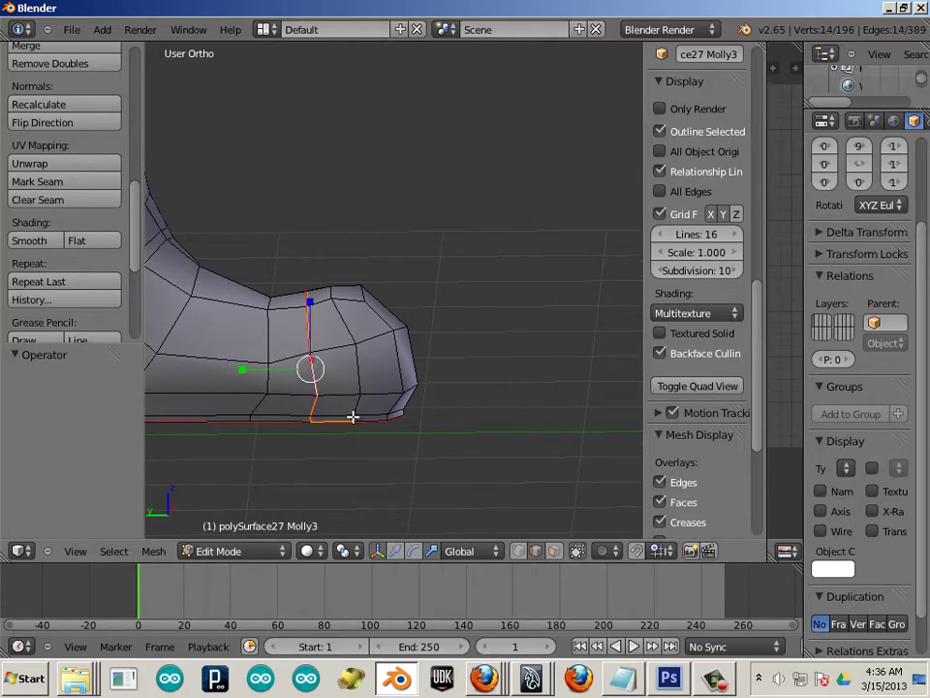
pyautogui.moveTo(354, 444); pyautogui.dragTo(123, 267, button='middle')
pyautogui.click(65, 200)
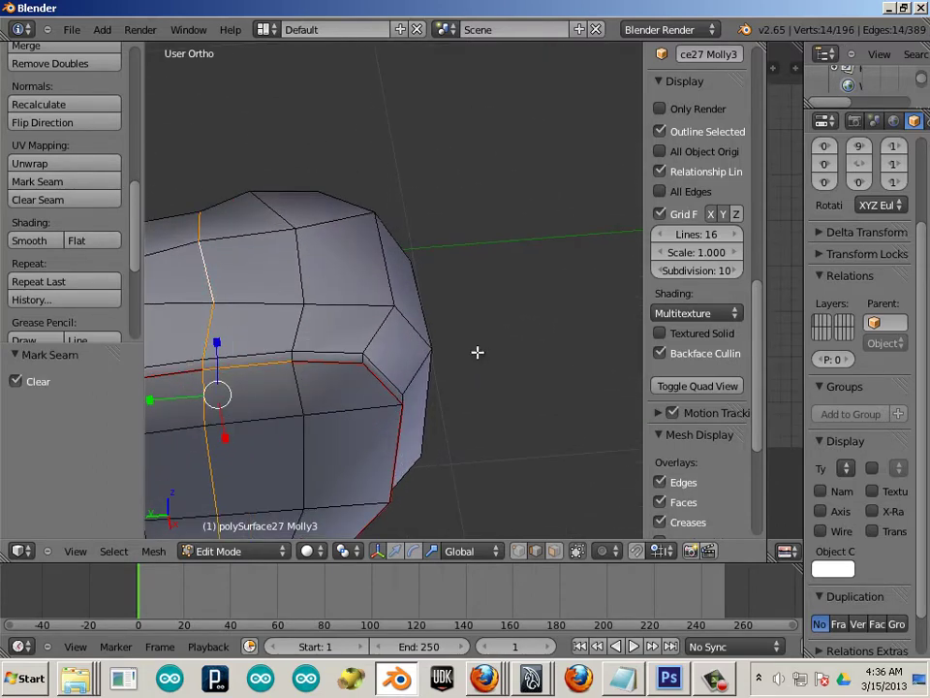
# Step: Select the single sole border edge beside the former toe loop and mark it as a seam
pyautogui.press('a')
pyautogui.scroll(-3, 698, 388)
pyautogui.rightClick(288, 366)
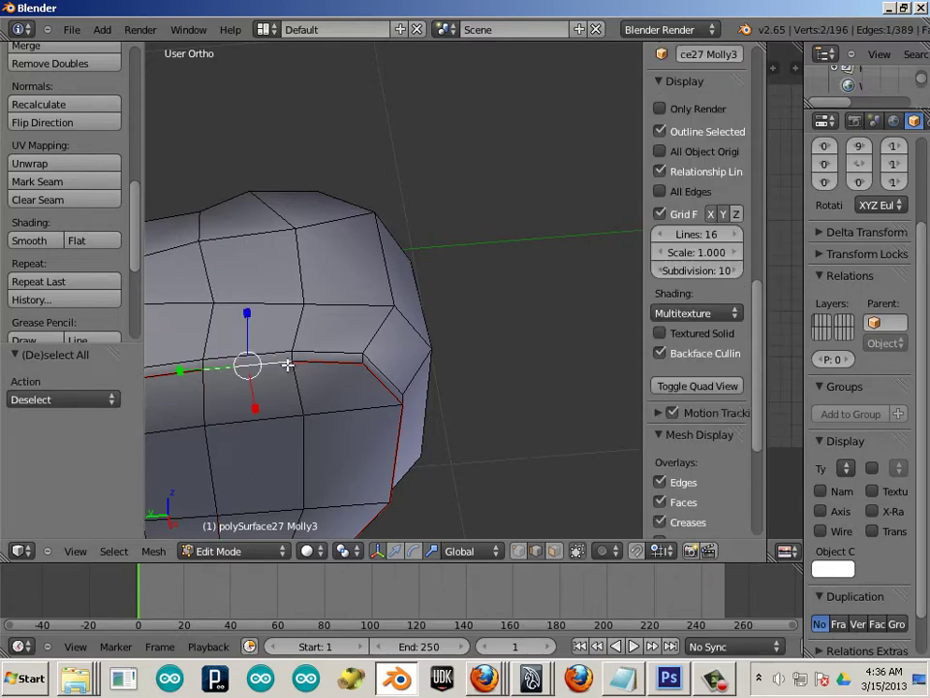
pyautogui.click(40, 182)
pyautogui.press('a')
pyautogui.scroll(-4, 471, 385)
pyautogui.moveTo(471, 384); pyautogui.dragTo(383, 366, button='middle')
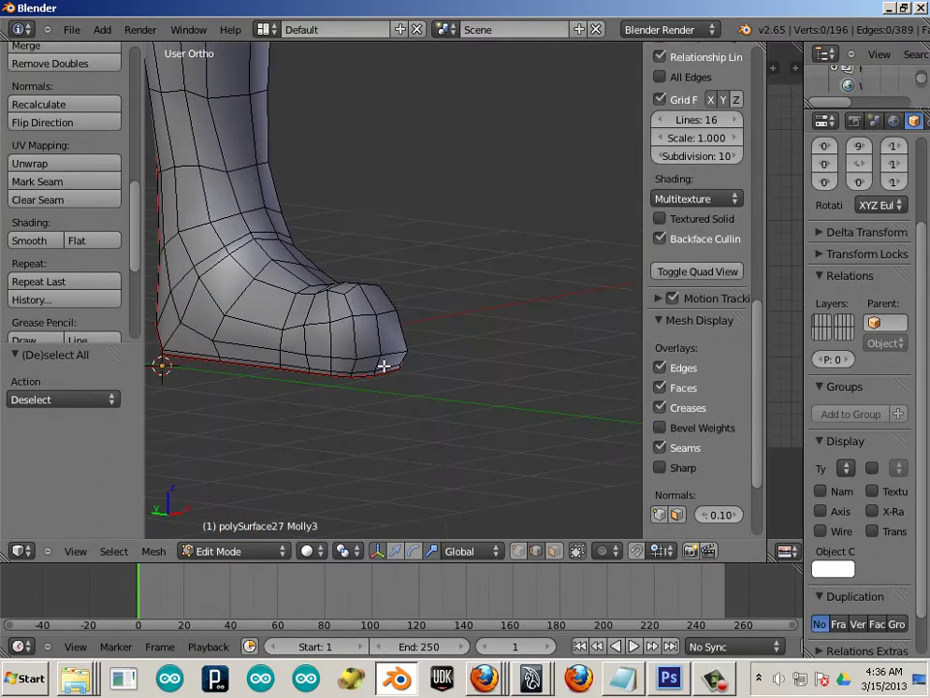
# Step: Select the whole boot, unwrap it again, and check the resulting layout in the enlarged UV view
pyautogui.press('a')
pyautogui.press('u')
pyautogui.click(324, 336)
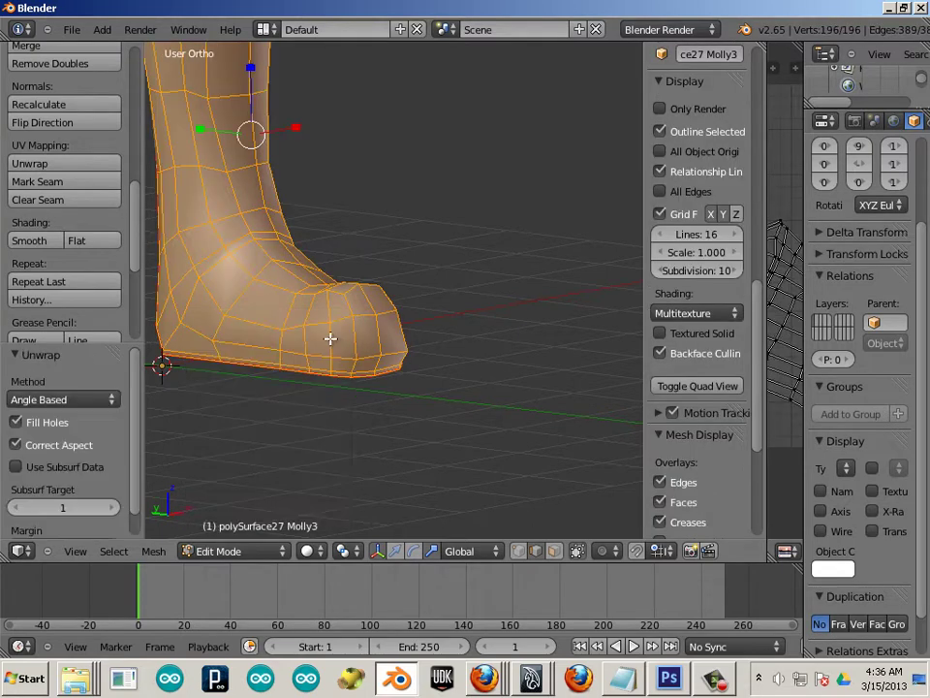
pyautogui.moveTo(766, 365); pyautogui.dragTo(381, 365)
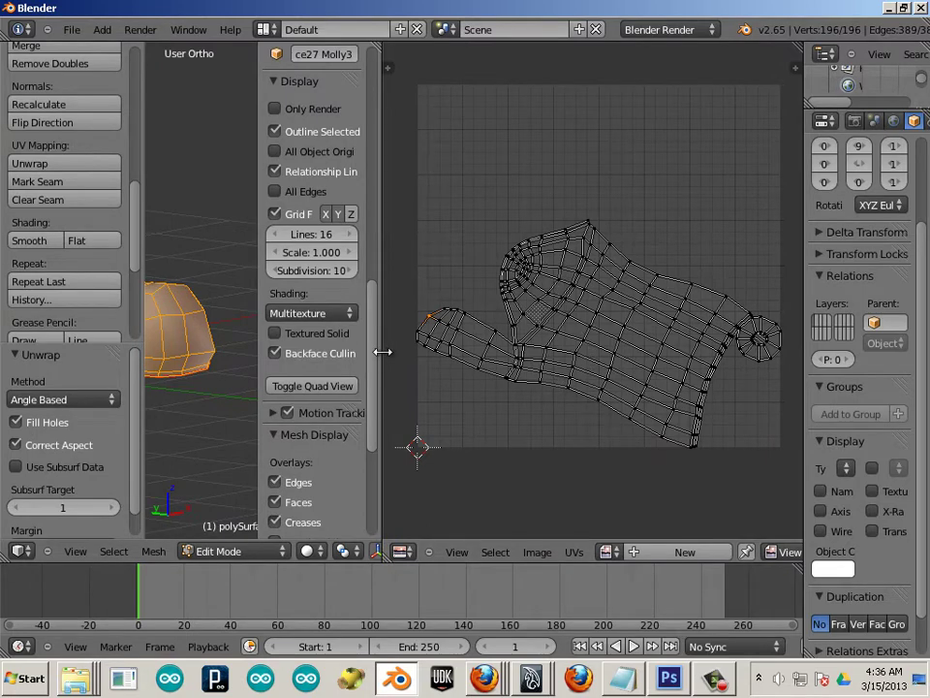
pyautogui.moveTo(382, 351); pyautogui.dragTo(699, 388)
# Step: Leave Edit Mode and export the boot in Wavefront OBJ format over boot.obj in the UV example folder
pyautogui.press('Tab')
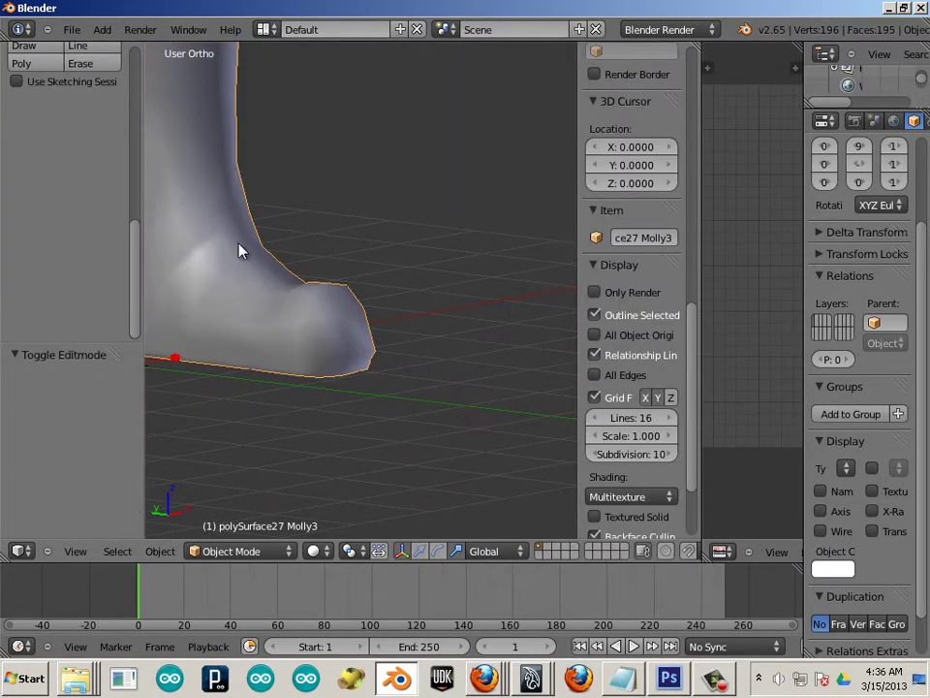
pyautogui.click(73, 30)
pyautogui.moveTo(208, 337)
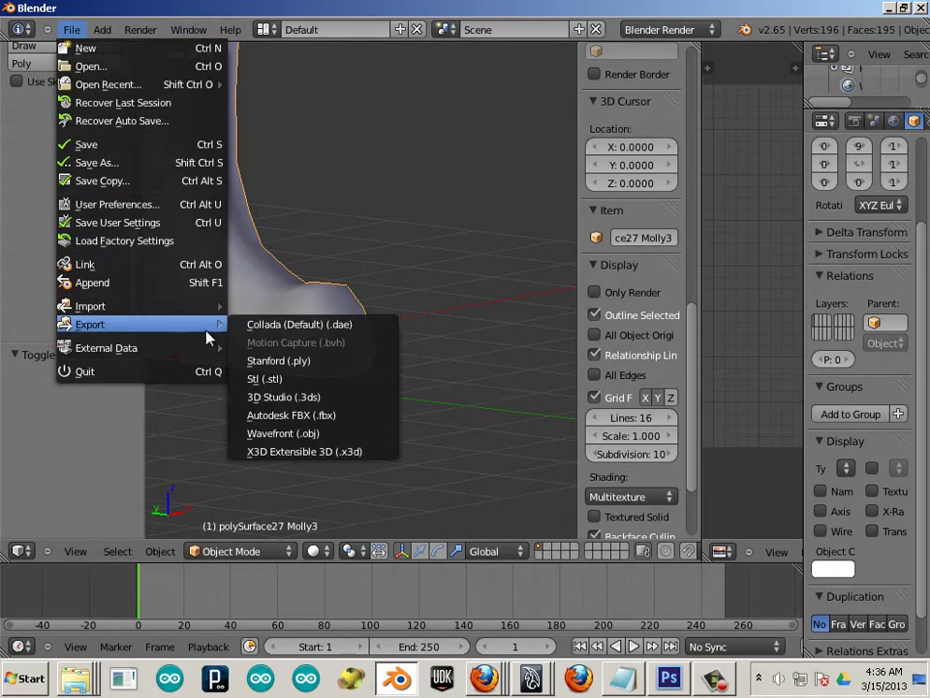
pyautogui.click(377, 444)
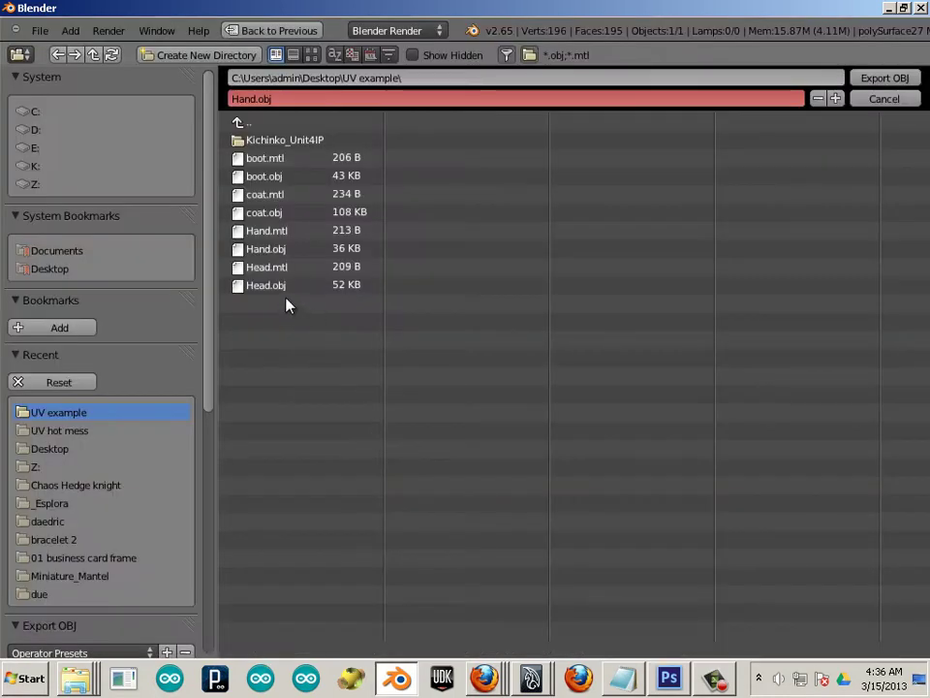
pyautogui.click(269, 176)
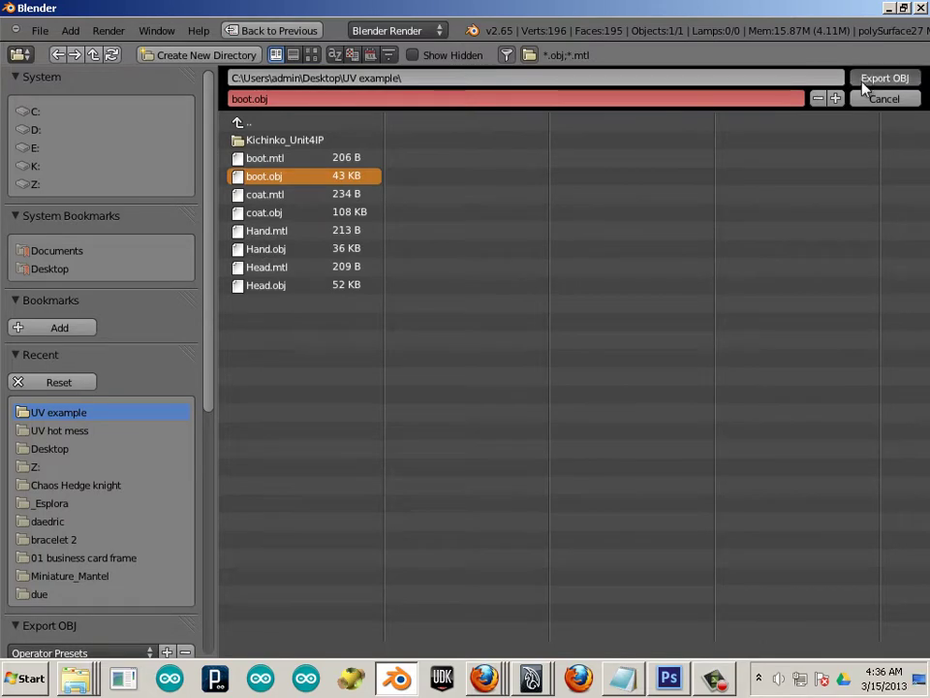
pyautogui.click(872, 79)
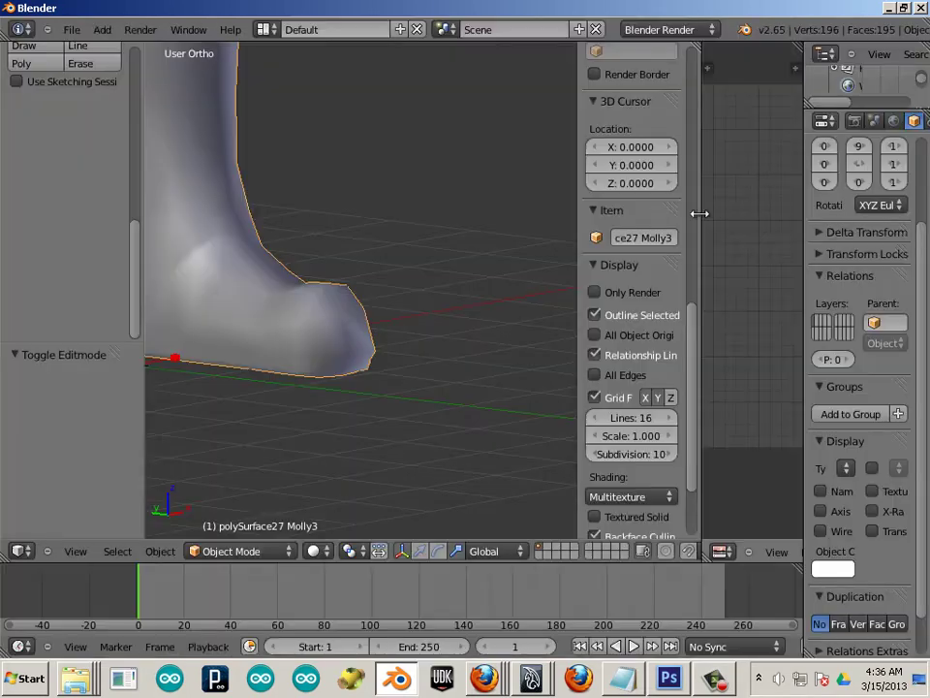
# Step: Switch to Maya and delete the character's two existing hand meshes
pyautogui.click(531, 678)
pyautogui.press('Delete')
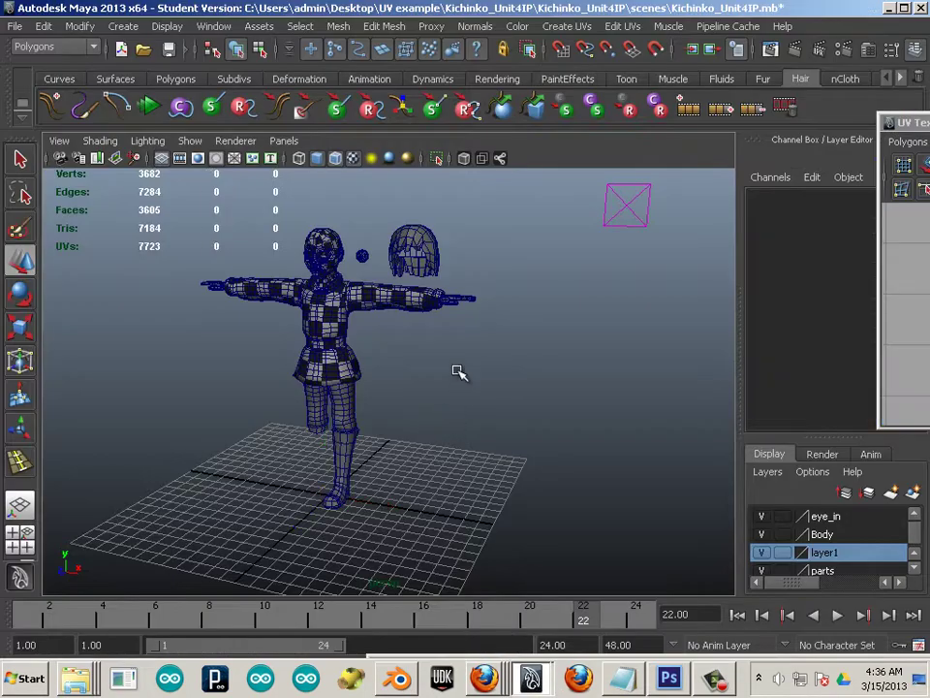
pyautogui.click(463, 304)
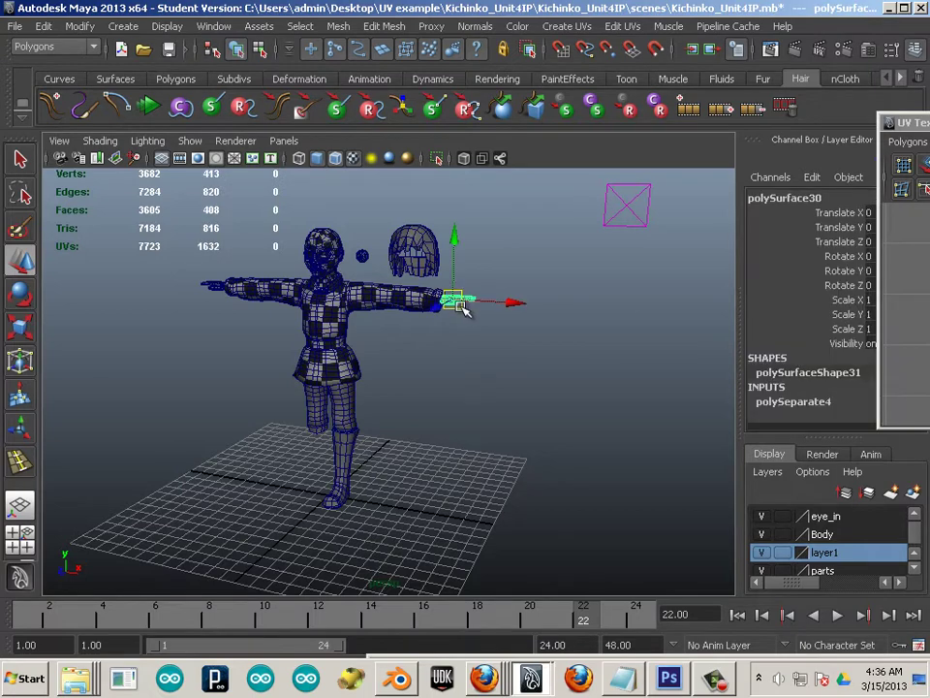
pyautogui.press('Delete')
pyautogui.click(208, 288)
pyautogui.press('Delete')
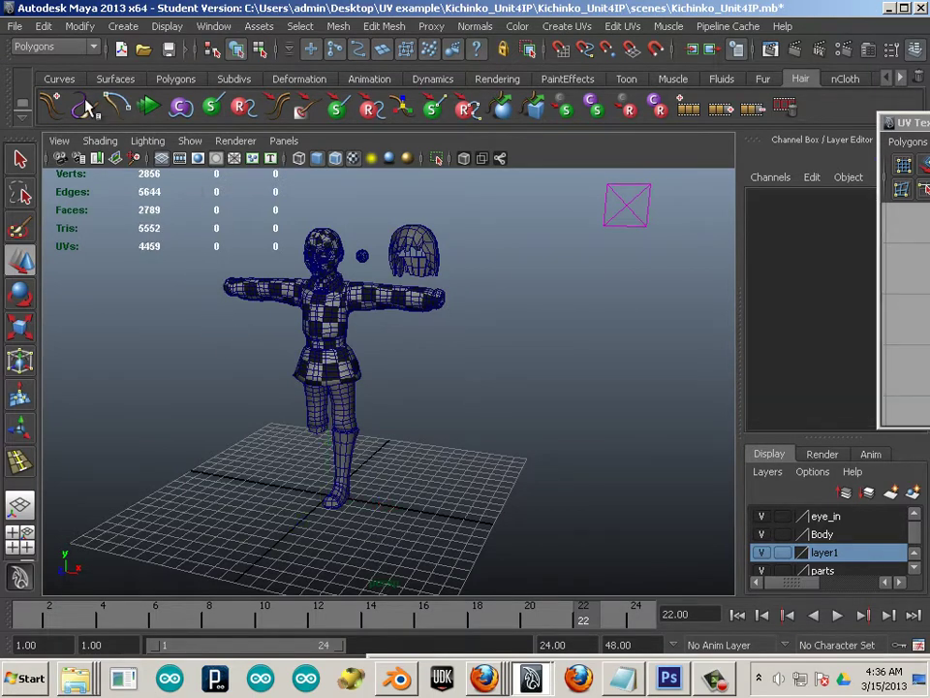
# Step: Import Hand.obj from the UV example folder into the scene
pyautogui.click(16, 26)
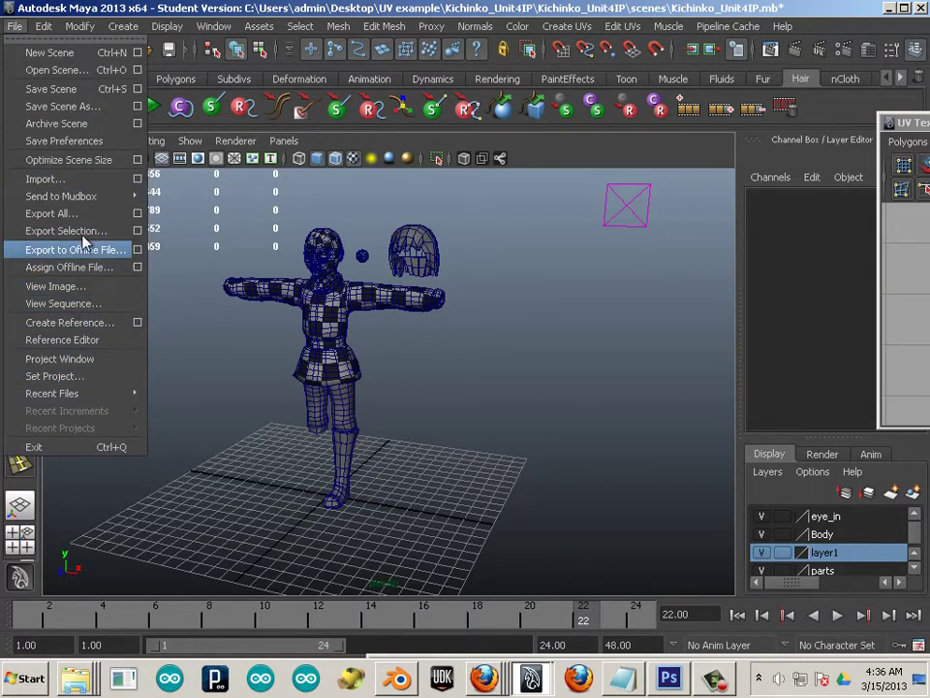
pyautogui.click(58, 180)
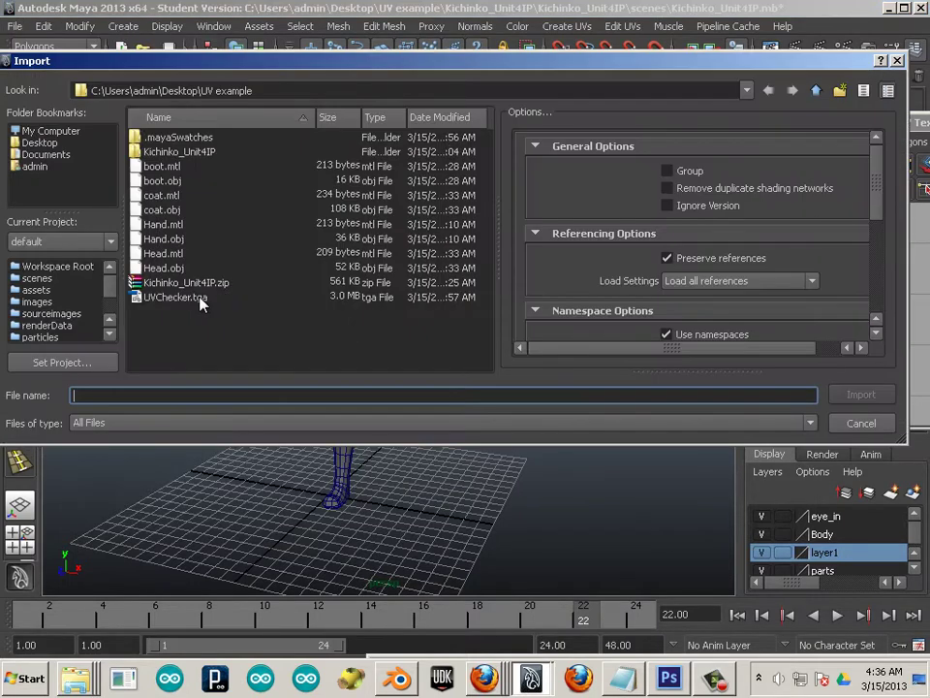
pyautogui.doubleClick(158, 239)
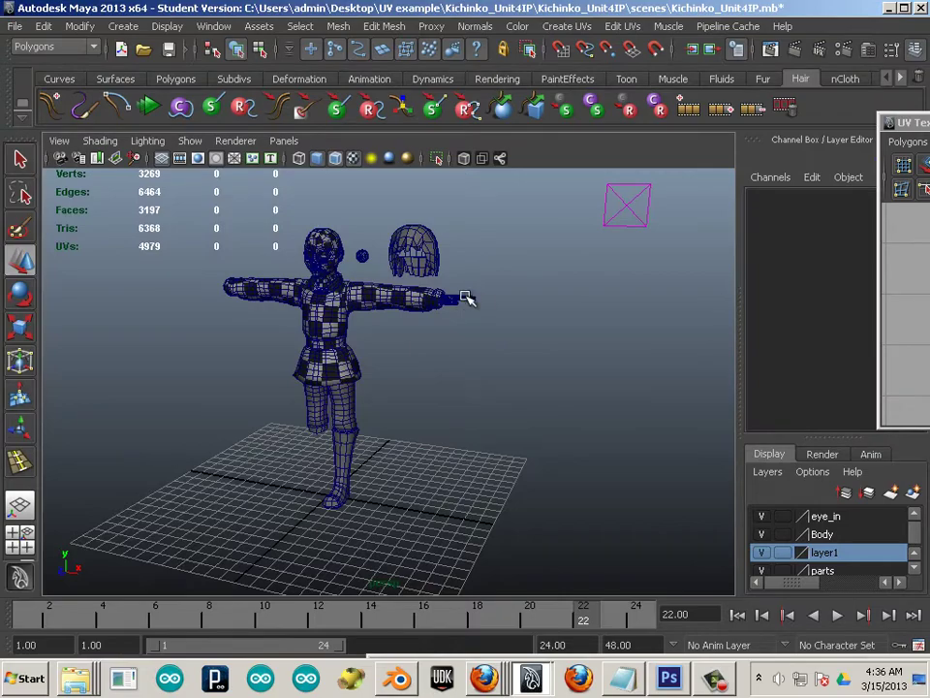
# Step: Select the imported hand and delete its construction history
pyautogui.scroll(6, 451, 410)
pyautogui.scroll(-3, 387, 494)
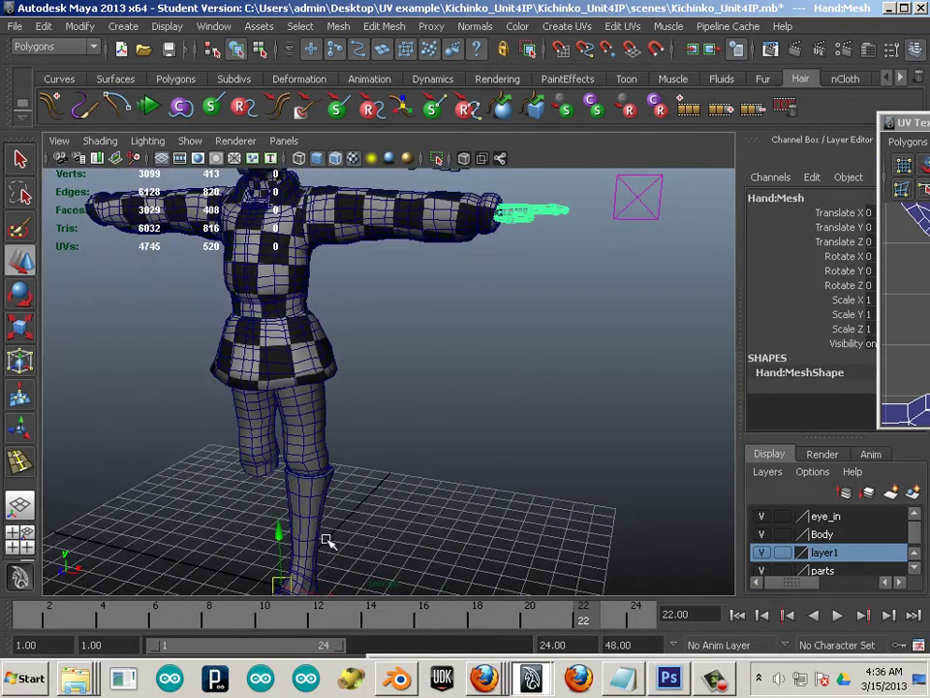
pyautogui.keyDown('alt'); pyautogui.moveTo(324, 540); pyautogui.dragTo(331, 447, button='middle'); pyautogui.keyUp('alt')
pyautogui.keyDown('alt'); pyautogui.moveTo(330, 446); pyautogui.dragTo(323, 528); pyautogui.keyUp('alt')
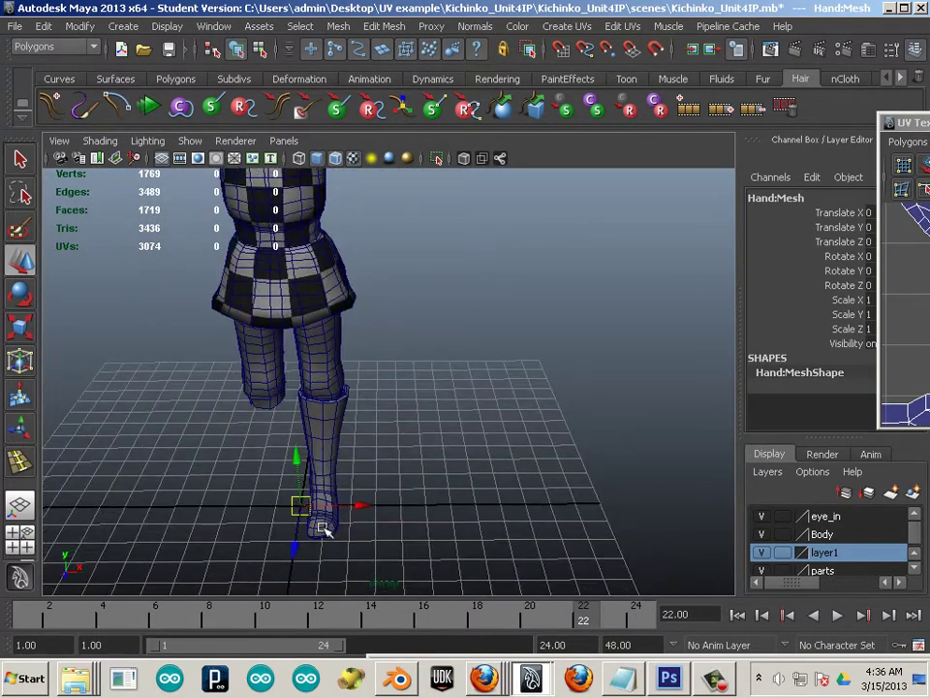
pyautogui.press('a')
pyautogui.click(44, 26)
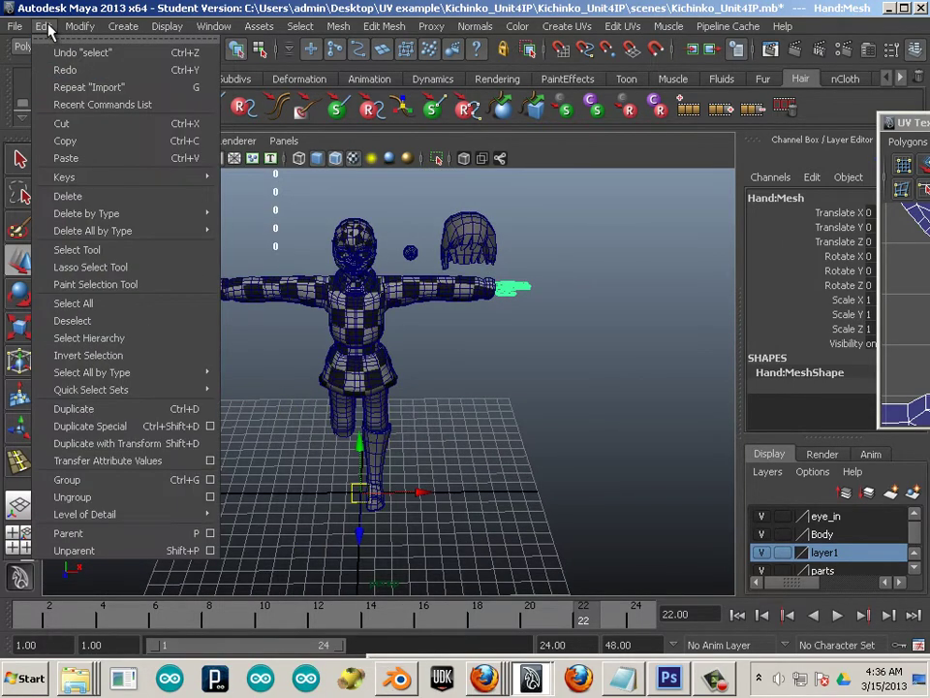
pyautogui.moveTo(75, 32)
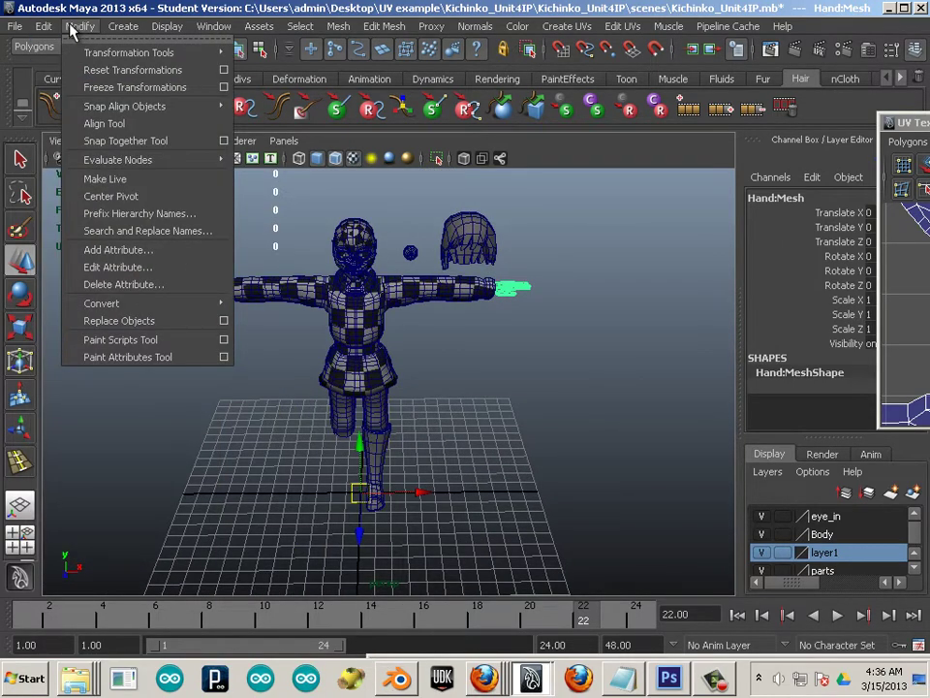
pyautogui.moveTo(43, 26)
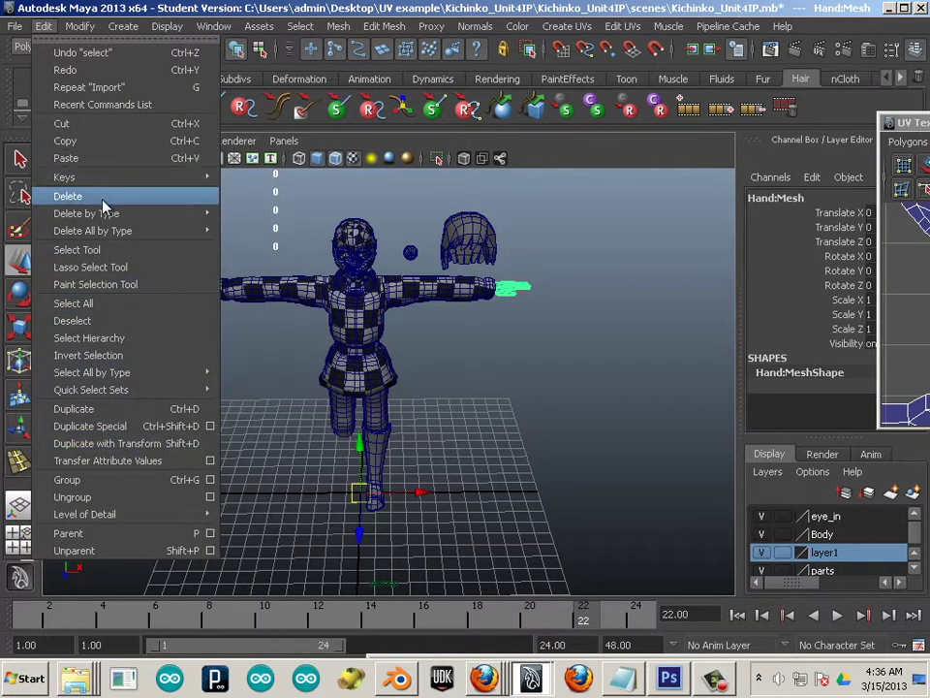
pyautogui.moveTo(129, 221)
pyautogui.click(253, 224)
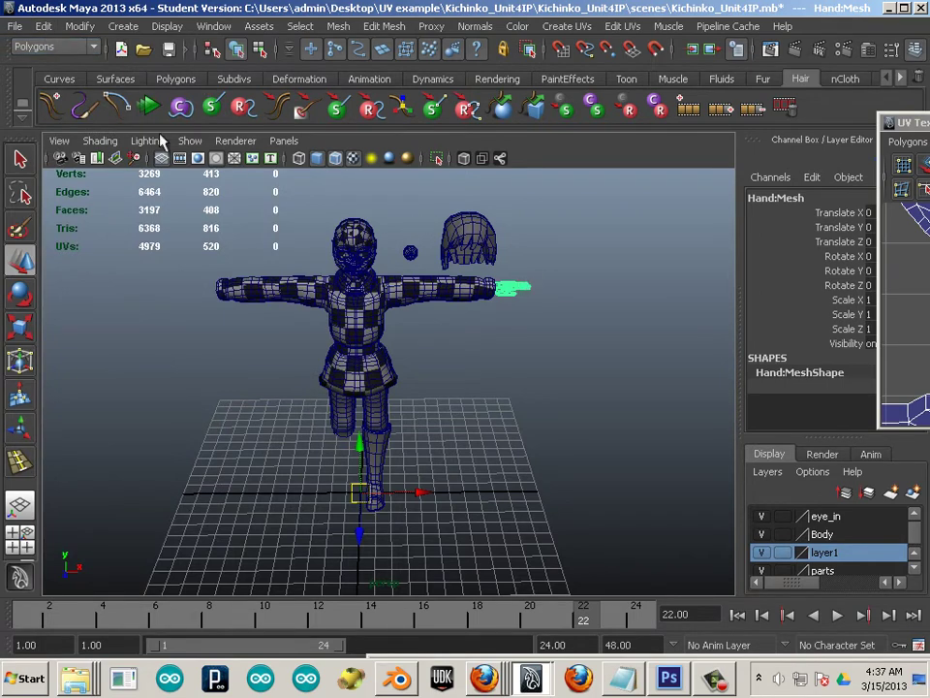
# Step: Create a mirrored copy of the hand for the opposite arm using Duplicate Special with an X scale of -1
pyautogui.click(44, 26)
pyautogui.moveTo(110, 390)
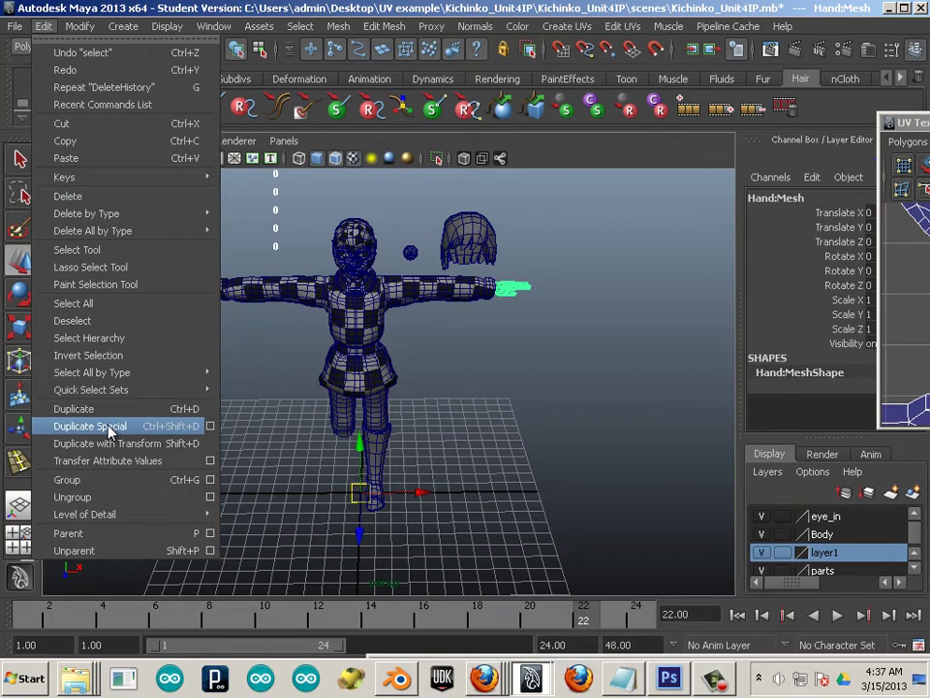
pyautogui.click(88, 426)
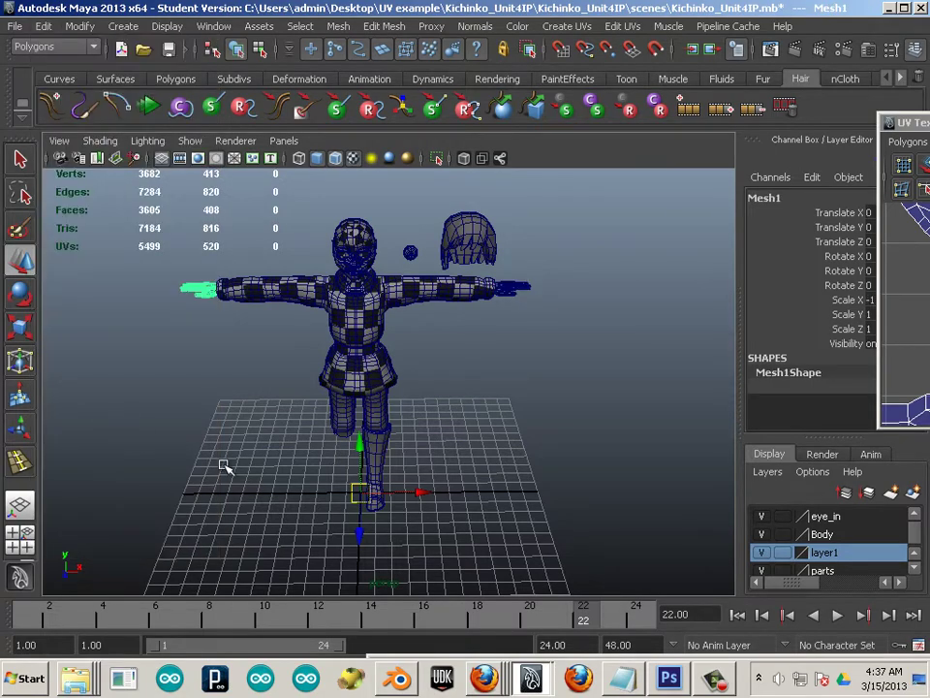
pyautogui.press('Delete')
# Step: Assign the UV checker material to both the imported hand and its mirrored copy
pyautogui.keyDown('alt'); pyautogui.moveTo(233, 442); pyautogui.dragTo(235, 474); pyautogui.keyUp('alt')
pyautogui.keyDown('alt'); pyautogui.moveTo(235, 473); pyautogui.dragTo(378, 372, button='right'); pyautogui.keyUp('alt')
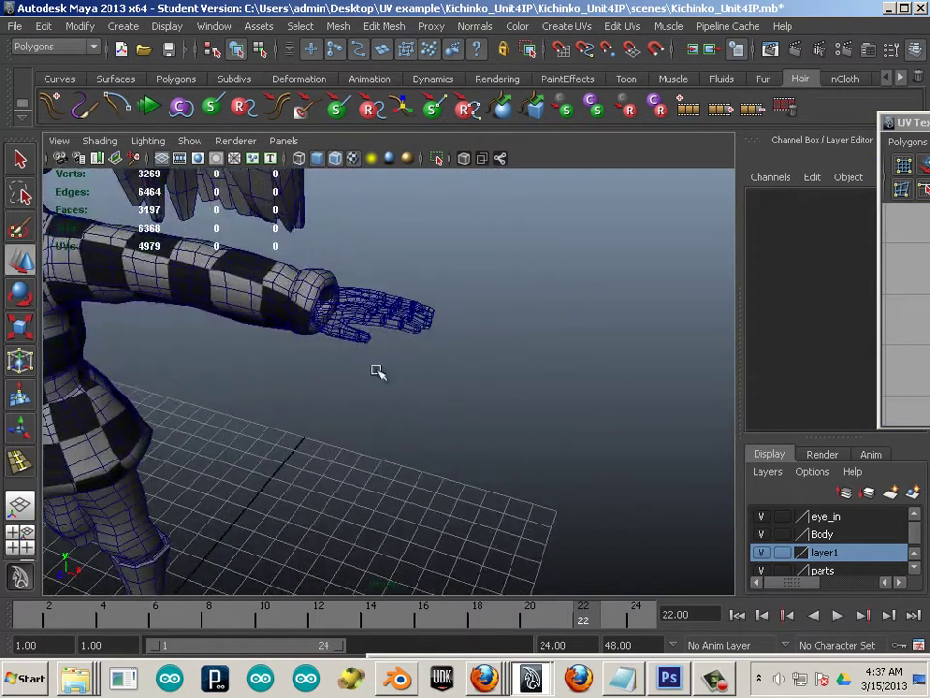
pyautogui.click(341, 341)
pyautogui.rightClick(352, 324)
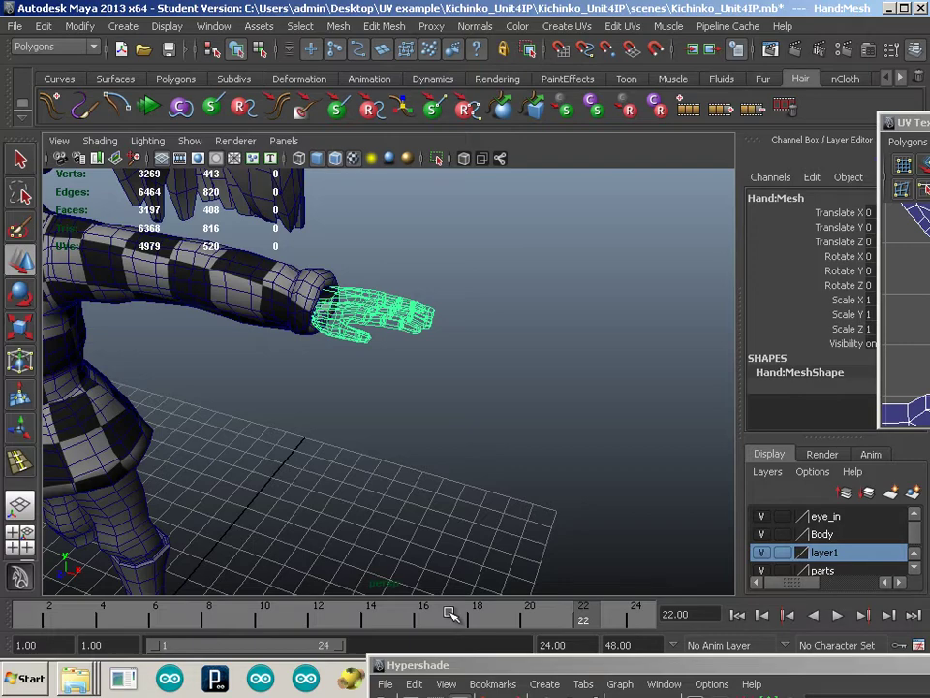
pyautogui.keyDown('alt'); pyautogui.moveTo(180, 436); pyautogui.dragTo(266, 316); pyautogui.keyUp('alt')
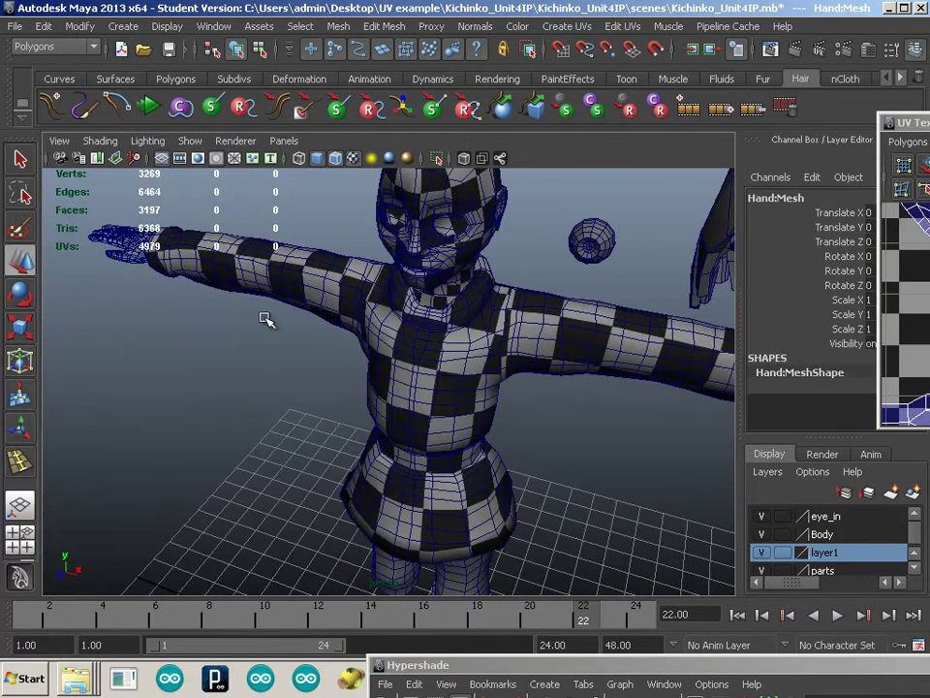
pyautogui.click(116, 245)
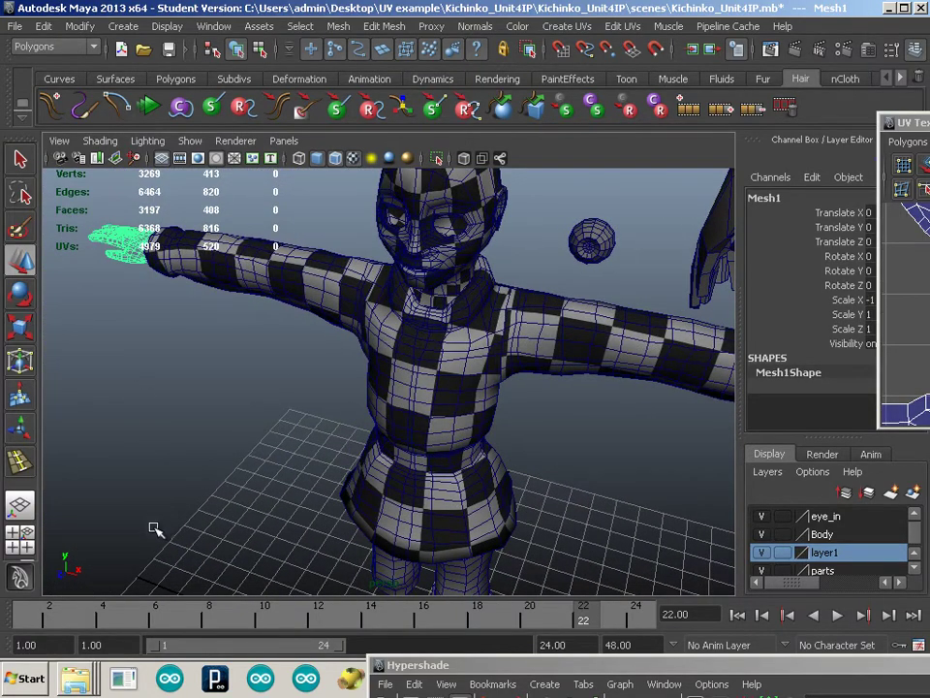
pyautogui.click(276, 533)
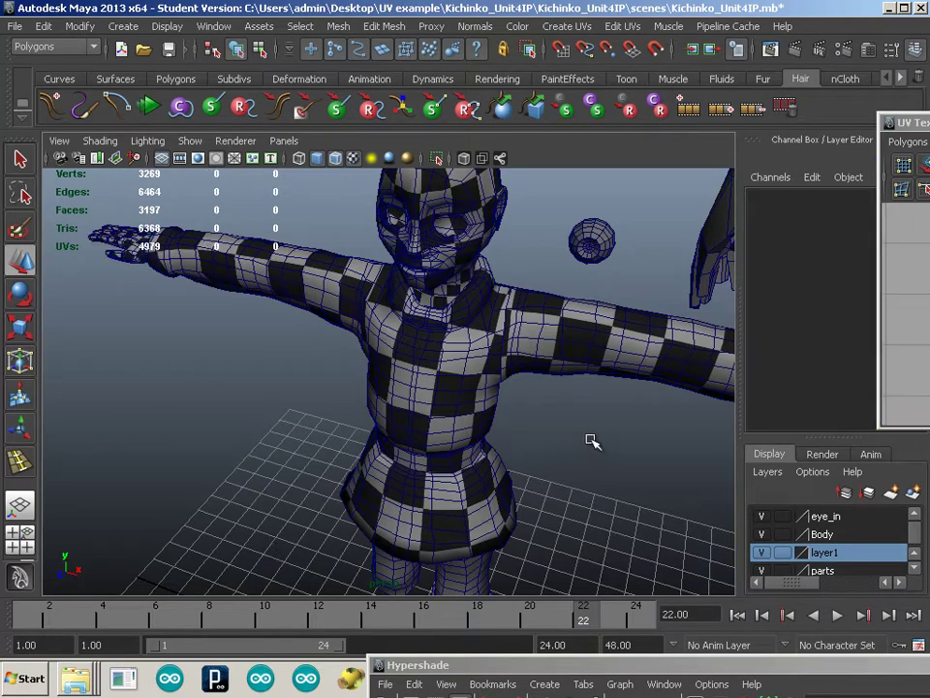
# Step: Compare the checker pattern on the hand with the coat sleeve, and look over the legs and boot
pyautogui.keyDown('alt'); pyautogui.moveTo(592, 440); pyautogui.dragTo(273, 419, button='middle'); pyautogui.keyUp('alt')
pyautogui.keyDown('alt'); pyautogui.moveTo(272, 420); pyautogui.dragTo(345, 424, button='right'); pyautogui.keyUp('alt')
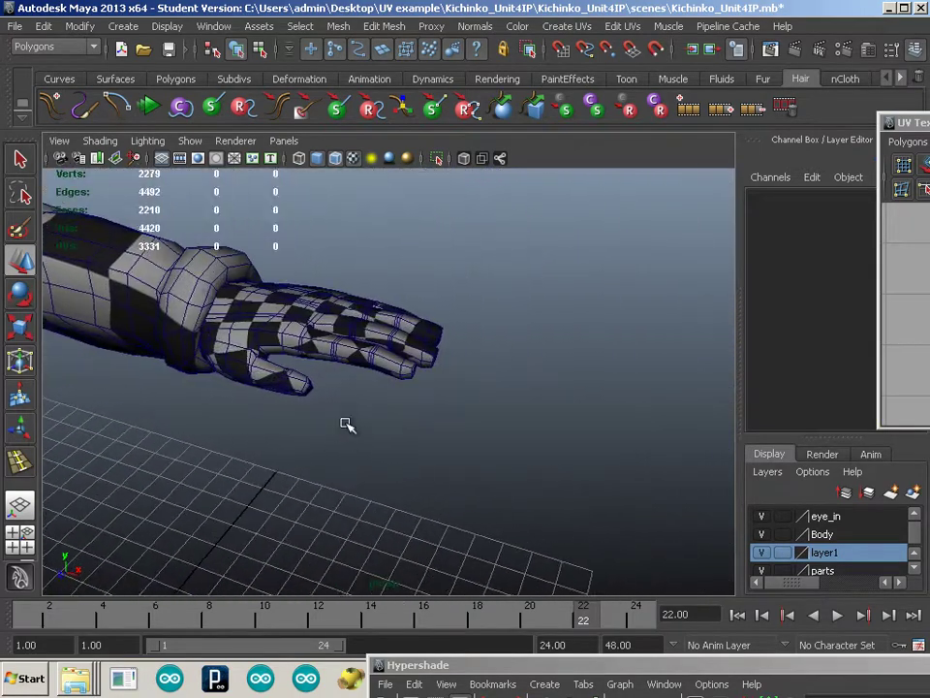
pyautogui.click(186, 309)
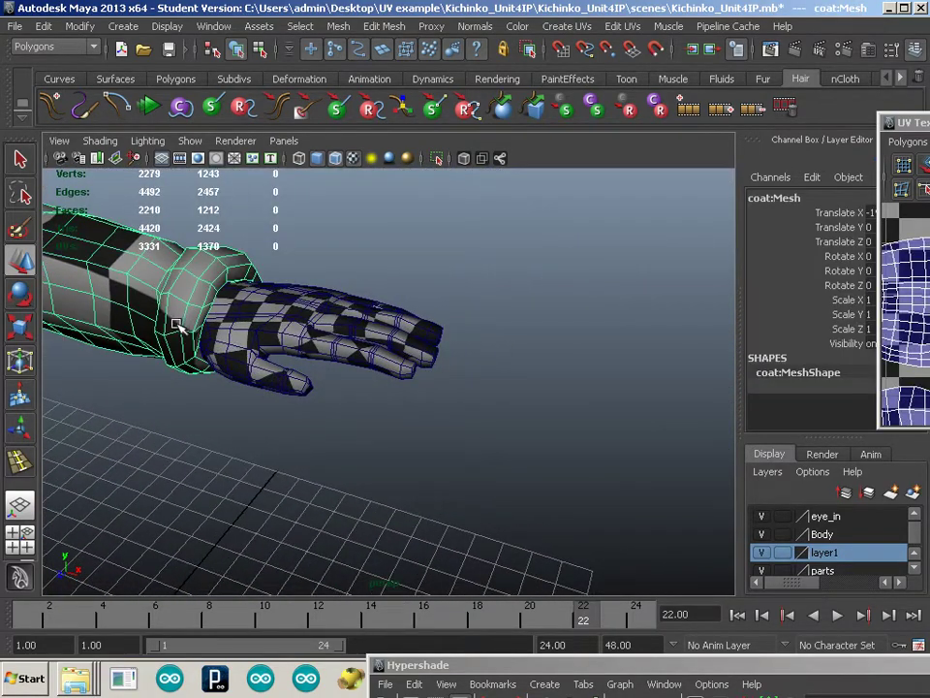
pyautogui.keyDown('alt'); pyautogui.moveTo(372, 461); pyautogui.dragTo(215, 432, button='right'); pyautogui.keyUp('alt')
pyautogui.keyDown('alt'); pyautogui.moveTo(216, 432); pyautogui.dragTo(315, 281, button='middle'); pyautogui.keyUp('alt')
pyautogui.keyDown('alt'); pyautogui.moveTo(315, 281); pyautogui.dragTo(295, 292); pyautogui.keyUp('alt')
pyautogui.keyDown('alt'); pyautogui.moveTo(291, 394); pyautogui.dragTo(306, 330, button='middle'); pyautogui.keyUp('alt')
pyautogui.moveTo(306, 331)
pyautogui.keyDown('alt'); pyautogui.mouseDown()
pyautogui.moveTo(301, 324)
pyautogui.moveTo(313, 333)
pyautogui.mouseUp(); pyautogui.keyUp('alt')
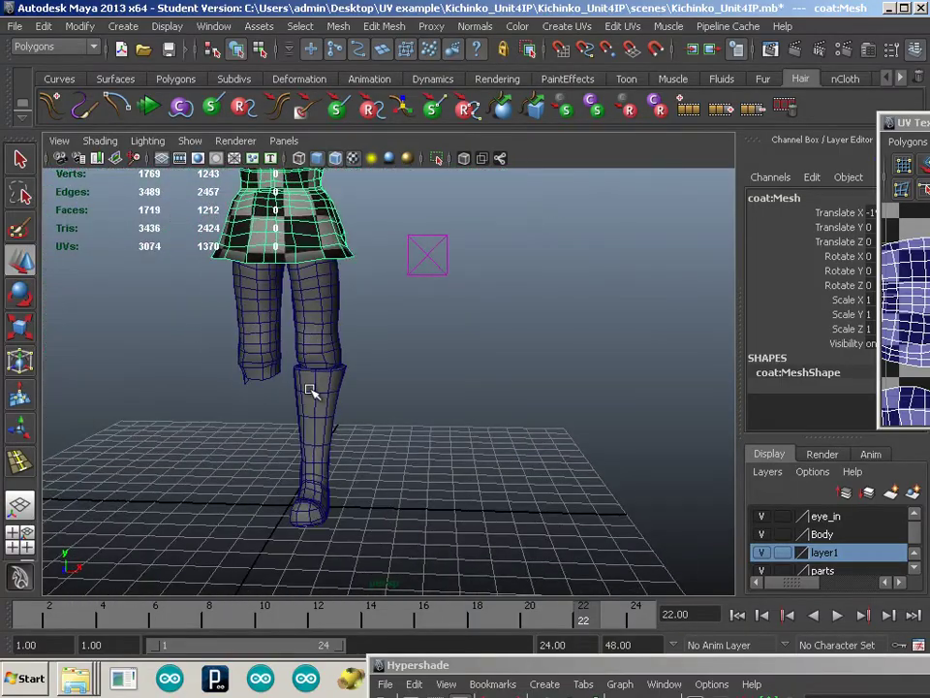
pyautogui.keyDown('alt'); pyautogui.moveTo(310, 391); pyautogui.dragTo(334, 430); pyautogui.keyUp('alt')
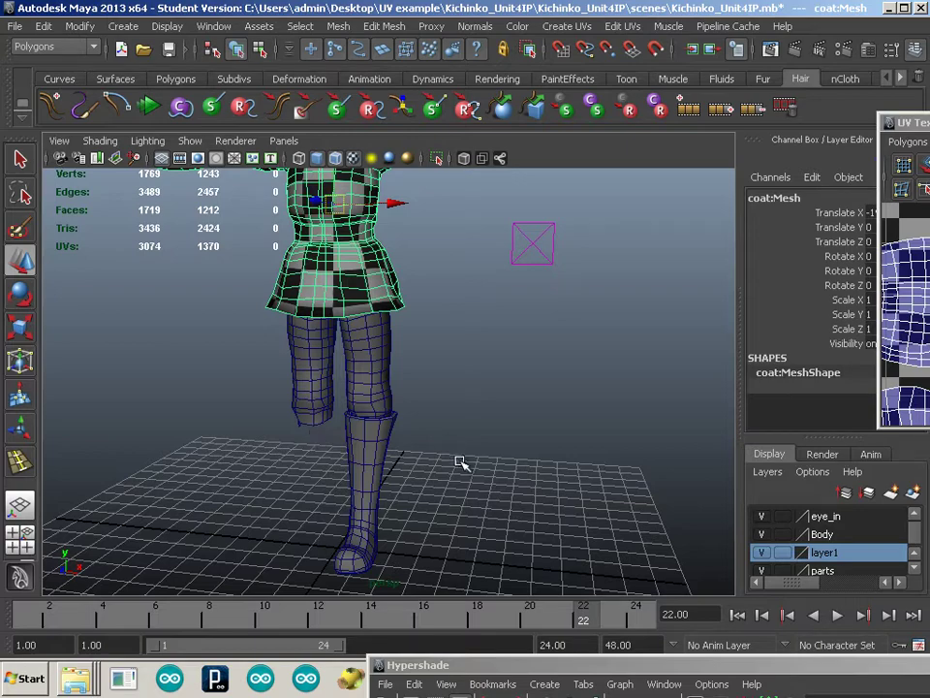
# Step: Assign the UV checker material to the old boot
pyautogui.click(378, 444)
pyautogui.keyDown('alt'); pyautogui.moveTo(467, 500); pyautogui.dragTo(407, 455); pyautogui.keyUp('alt')
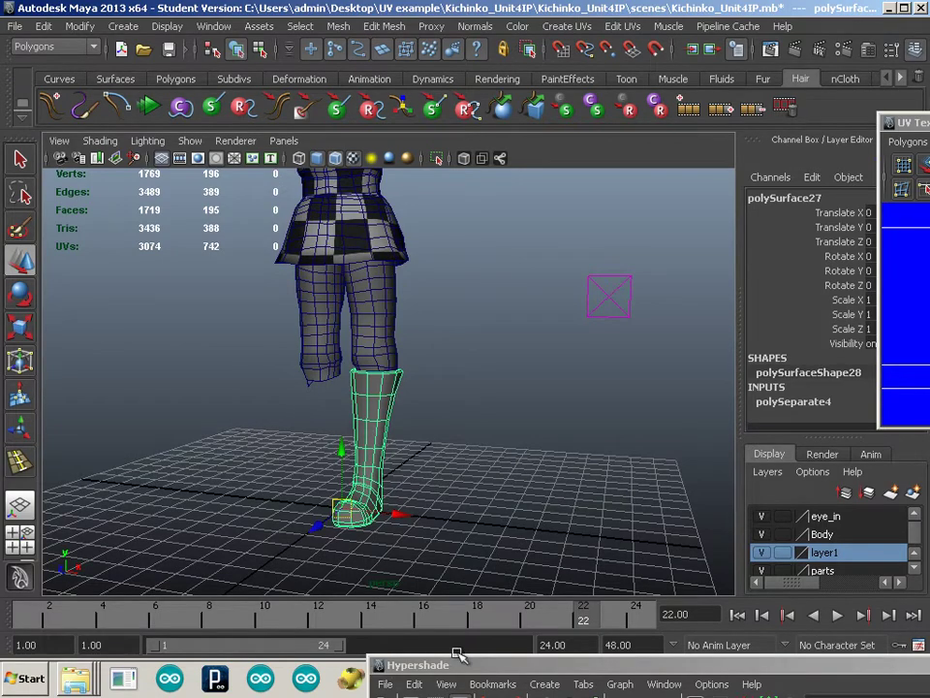
pyautogui.click(436, 537)
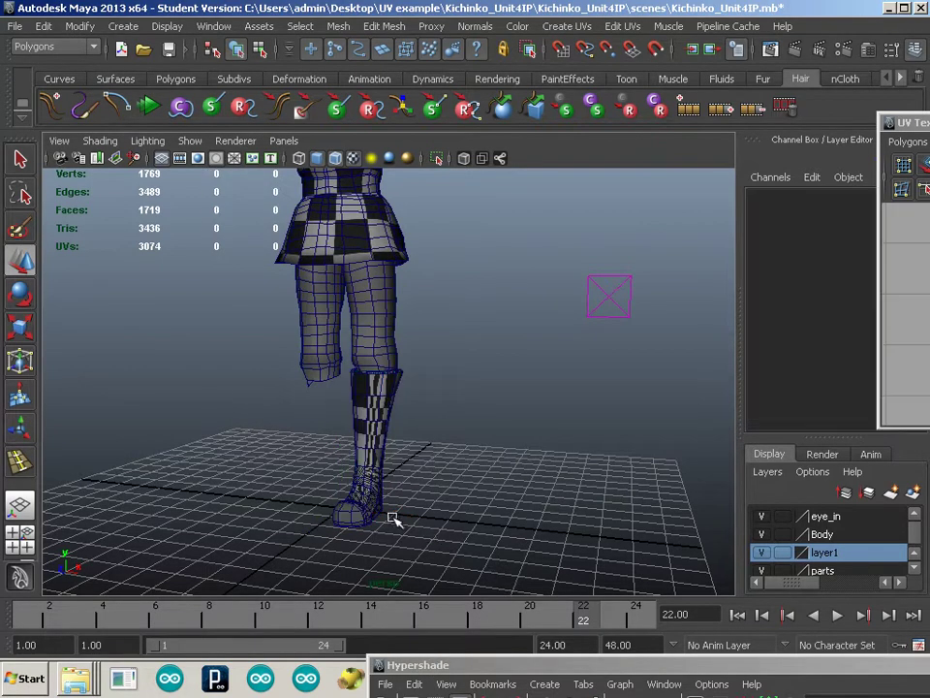
# Step: Delete the old boot and import boot.obj from the UV example folder in its place
pyautogui.scroll(1, 374, 489)
pyautogui.click(367, 476)
pyautogui.press('Delete')
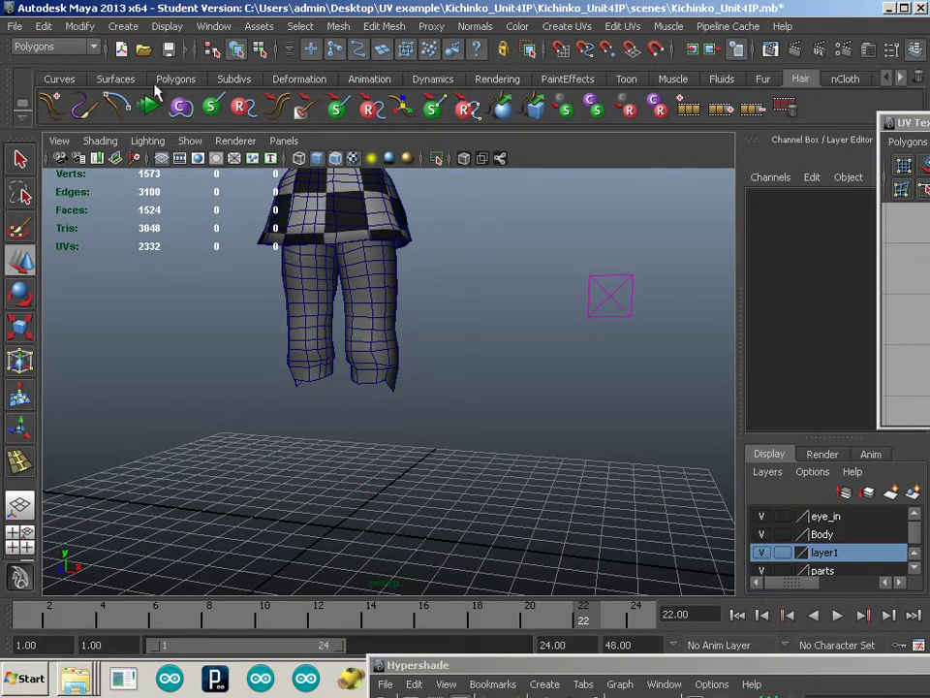
pyautogui.click(21, 27)
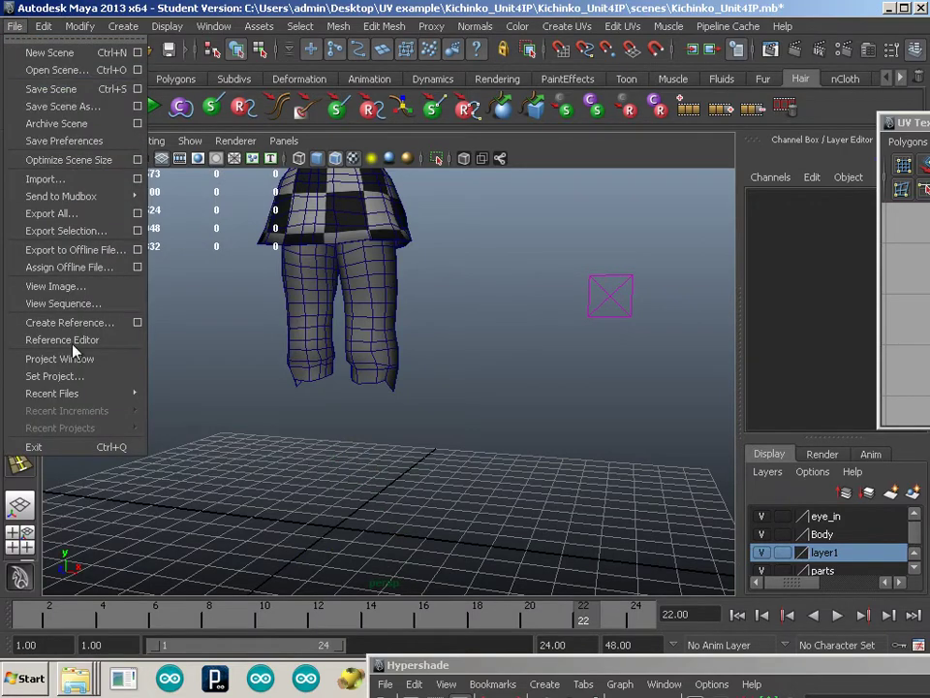
pyautogui.click(42, 179)
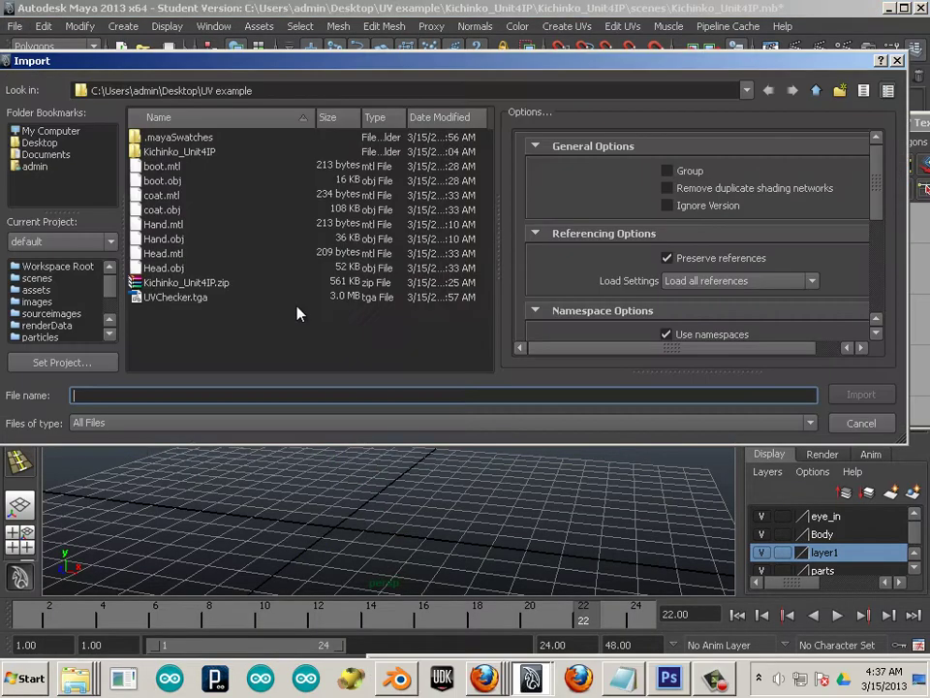
pyautogui.doubleClick(162, 181)
# Step: Assign the UV checker material to the imported boot and mirror it to the other leg using Duplicate Special with an X scale of -1
pyautogui.click(360, 438)
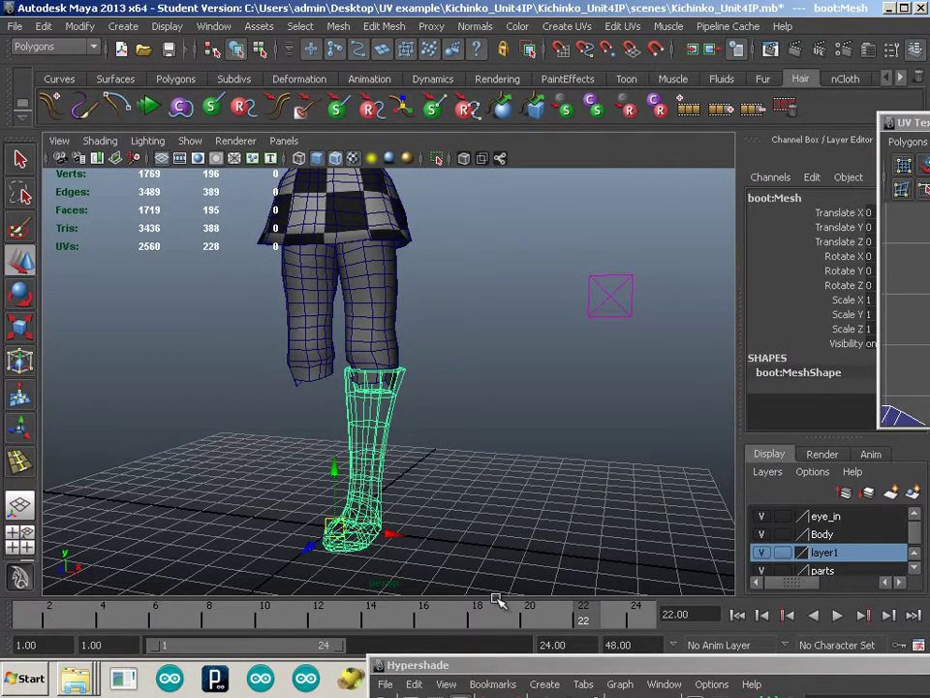
pyautogui.keyDown('alt'); pyautogui.moveTo(274, 503); pyautogui.dragTo(408, 443); pyautogui.keyUp('alt')
pyautogui.click(42, 26)
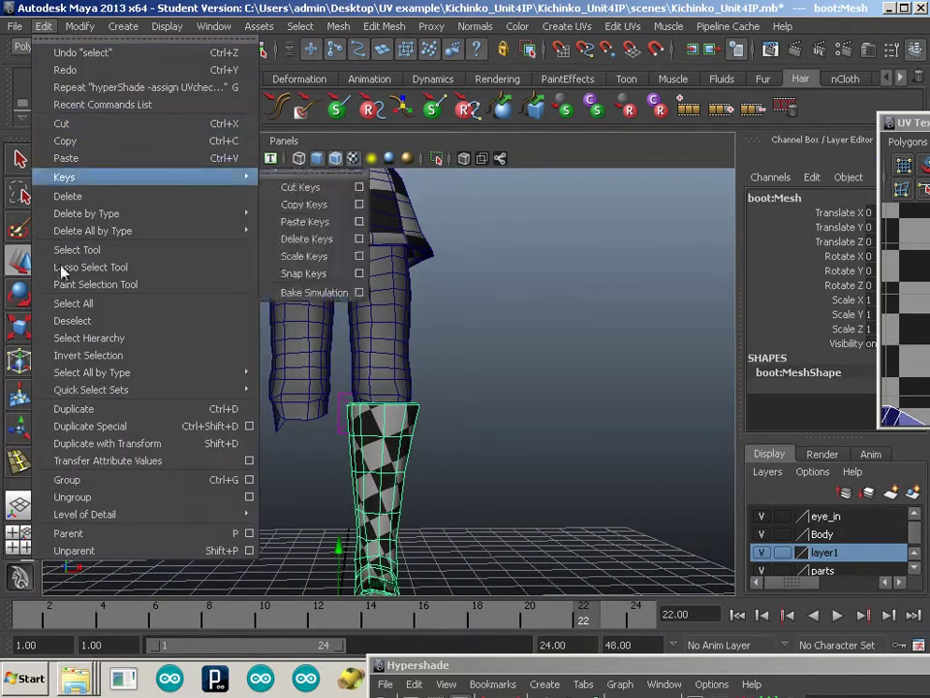
pyautogui.click(123, 432)
pyautogui.keyDown('alt'); pyautogui.moveTo(304, 490); pyautogui.dragTo(316, 430, button='middle'); pyautogui.keyUp('alt')
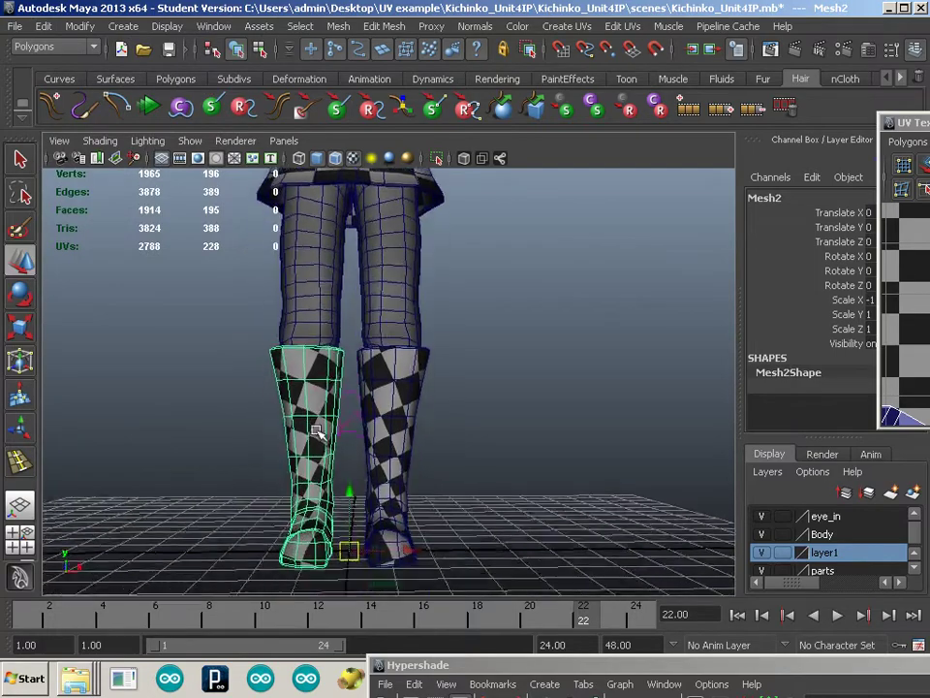
pyautogui.keyDown('alt'); pyautogui.moveTo(316, 430); pyautogui.dragTo(332, 477); pyautogui.keyUp('alt')
pyautogui.click(444, 535)
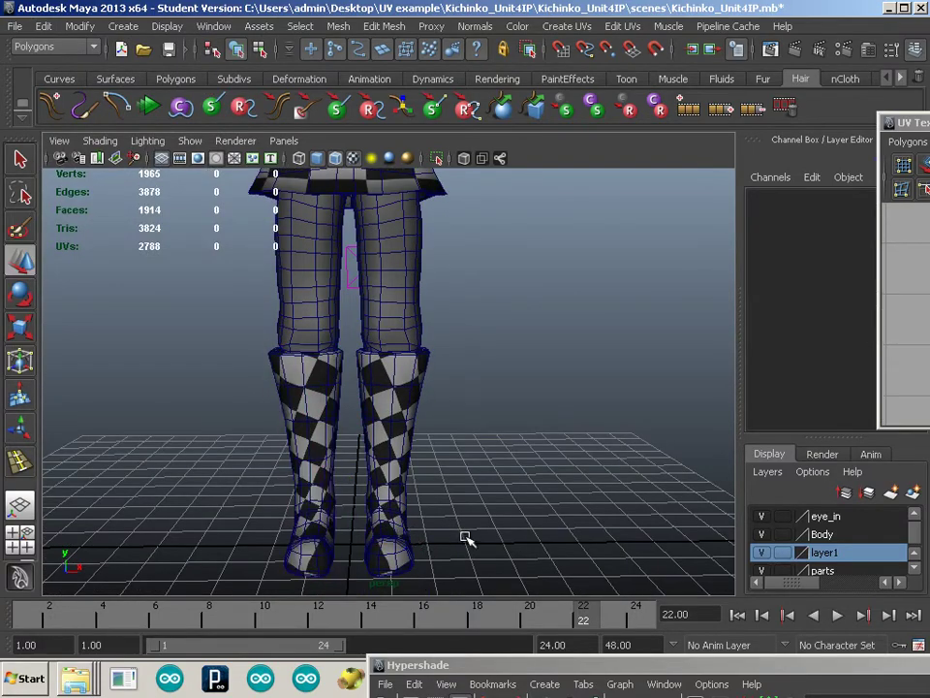
# Step: Select the pants mesh and export only that selection as an OBJ named pants in the UV example folder
pyautogui.keyDown('alt'); pyautogui.moveTo(465, 539); pyautogui.dragTo(455, 448); pyautogui.keyUp('alt')
pyautogui.click(367, 360)
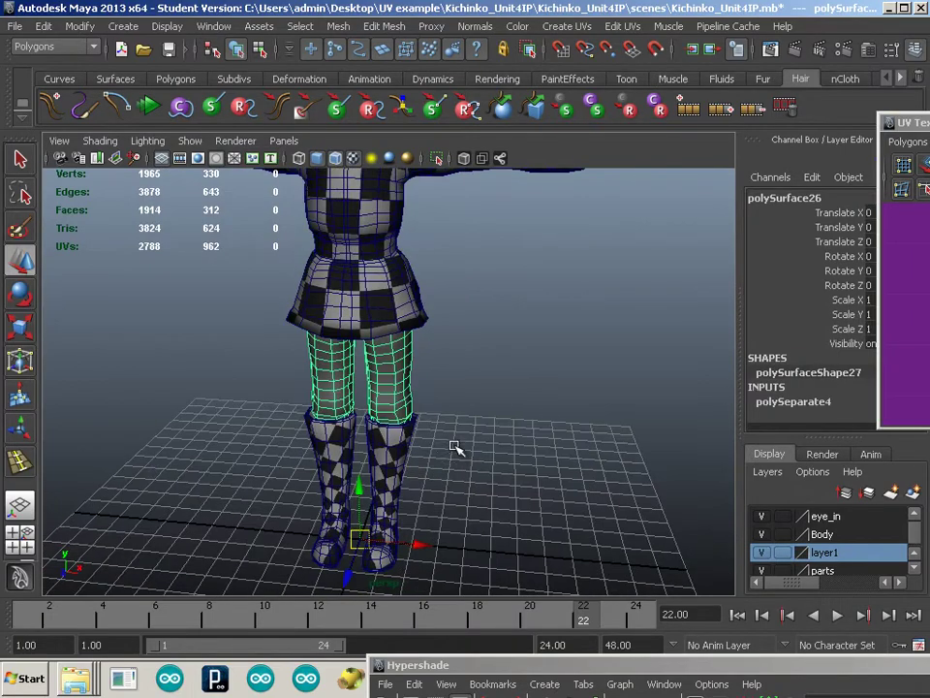
pyautogui.keyDown('alt'); pyautogui.moveTo(455, 448); pyautogui.dragTo(361, 448, button='right'); pyautogui.keyUp('alt')
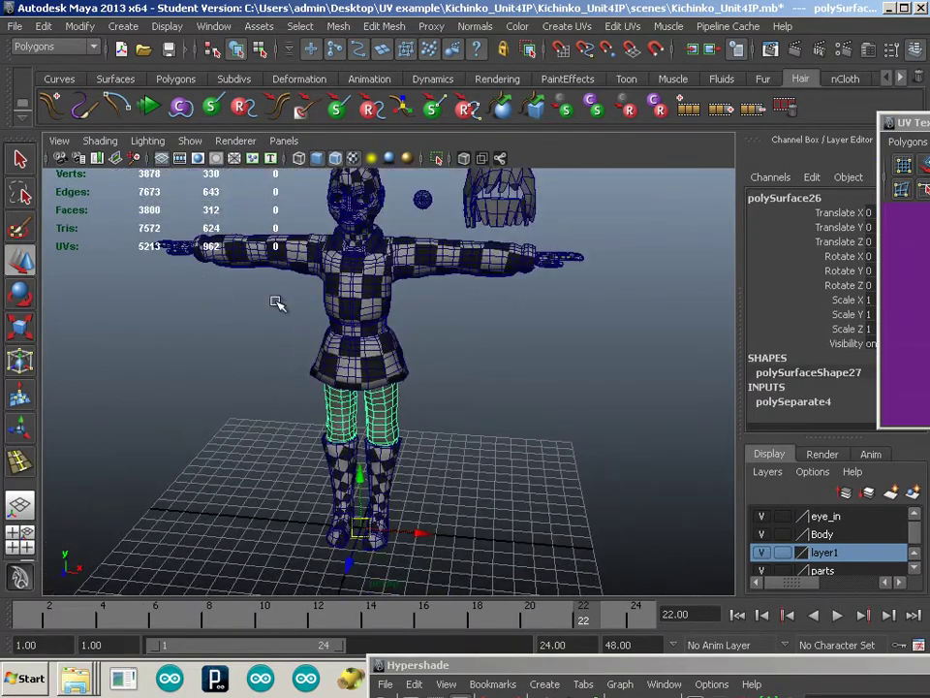
pyautogui.click(16, 28)
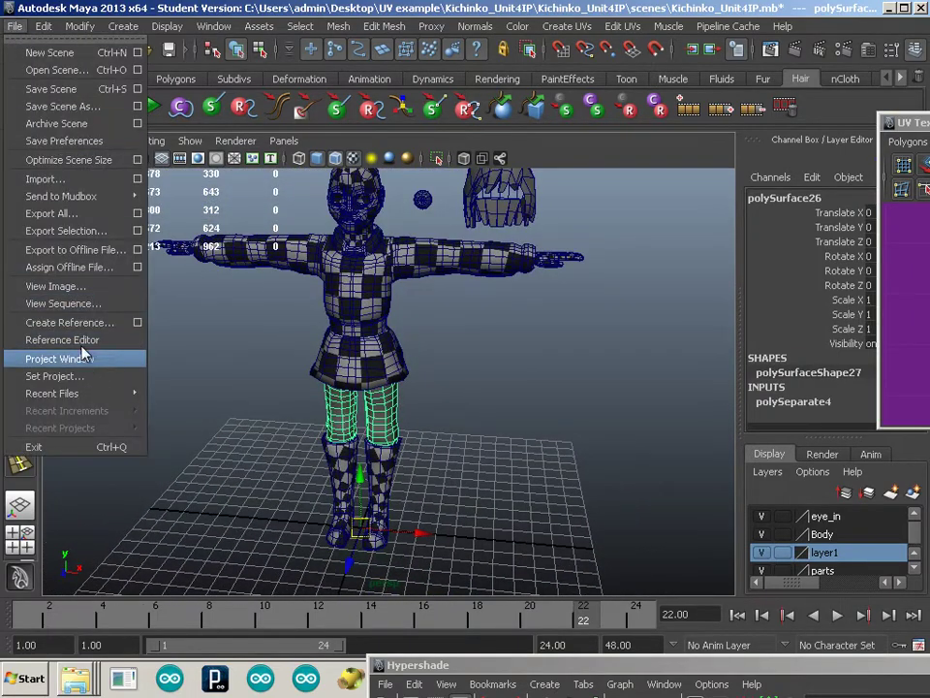
pyautogui.click(66, 231)
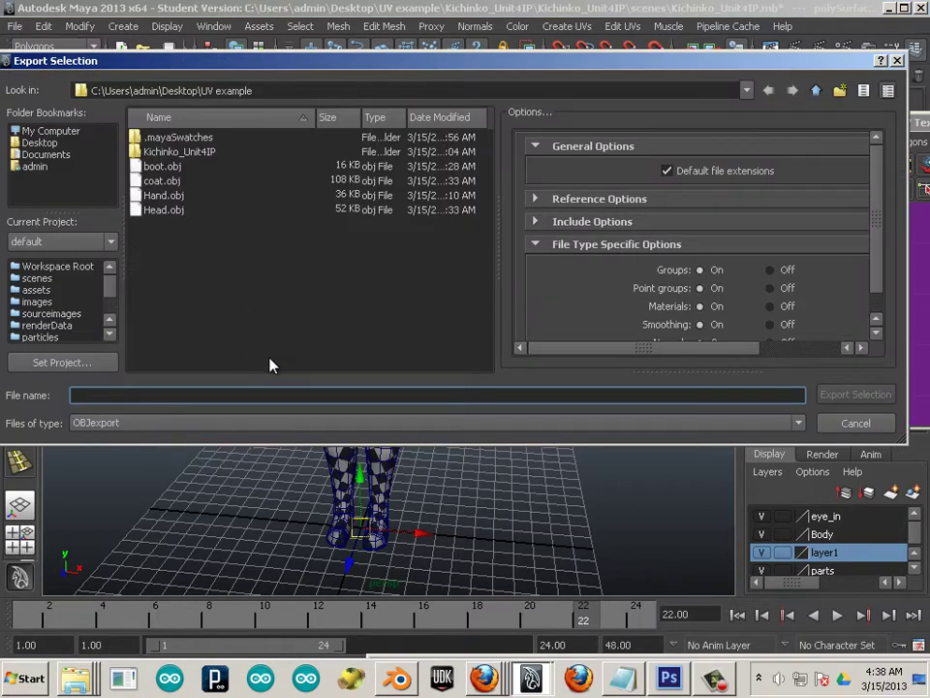
pyautogui.write('pants')
pyautogui.press('Return')
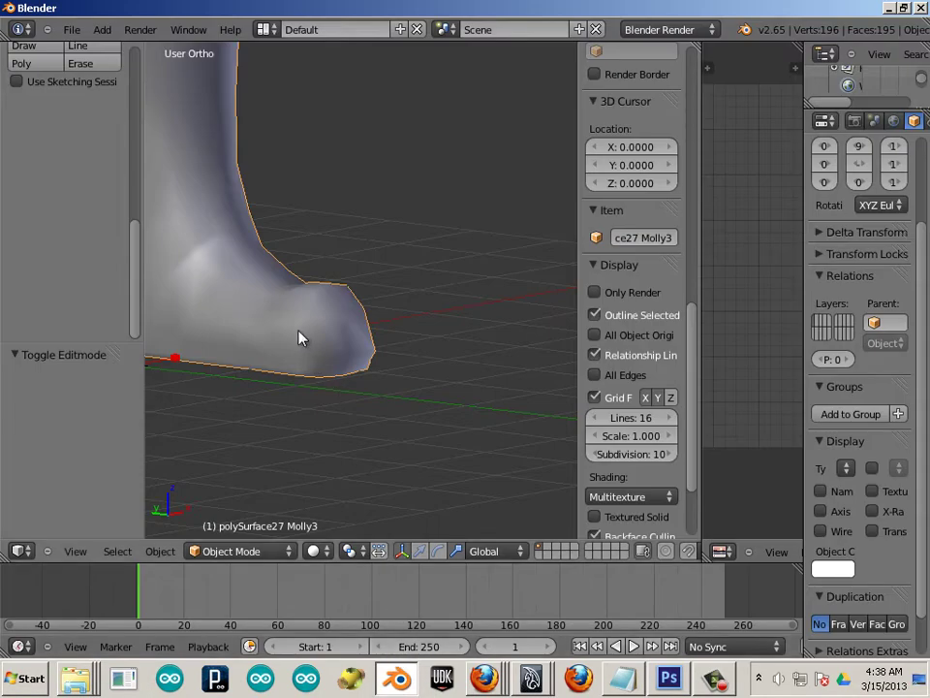
# Step: Switch to Blender, delete the boot object, and import pants.obj from the UV example folder
pyautogui.press('x')
pyautogui.click(302, 329)
pyautogui.click(71, 30)
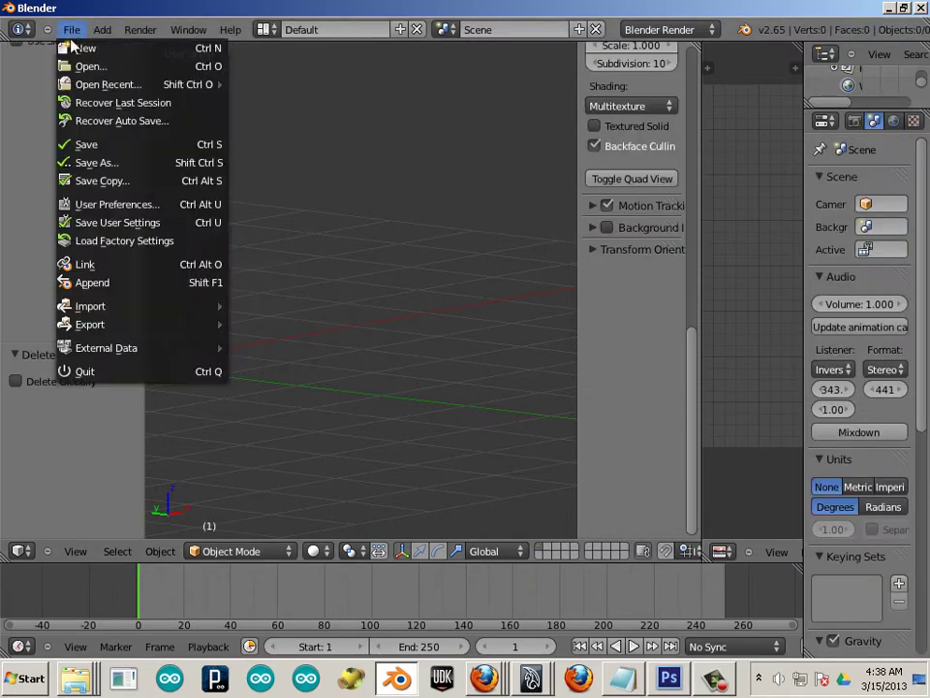
pyautogui.moveTo(123, 310)
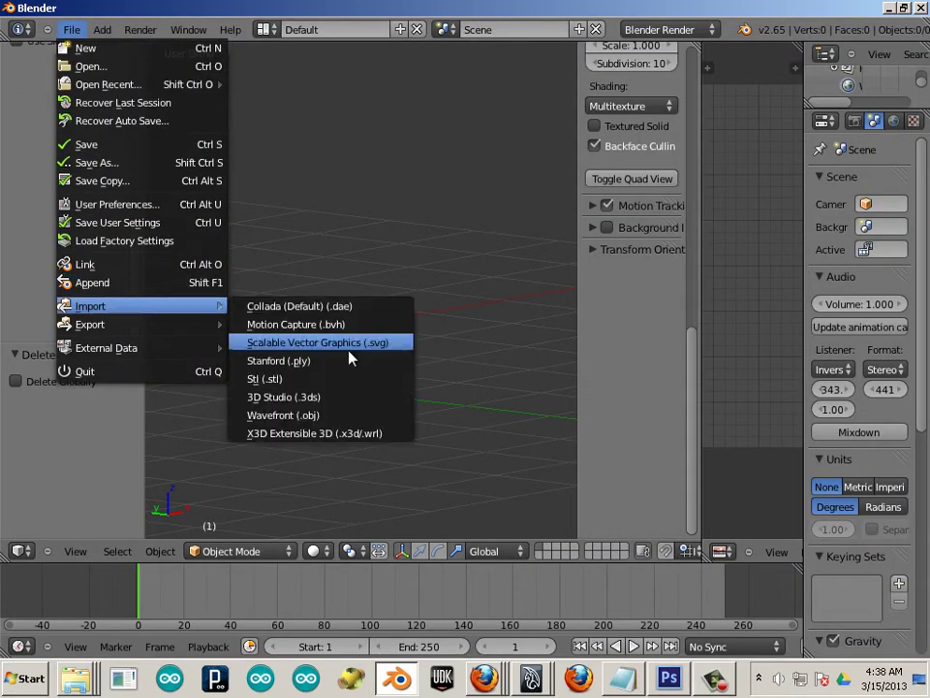
pyautogui.click(328, 413)
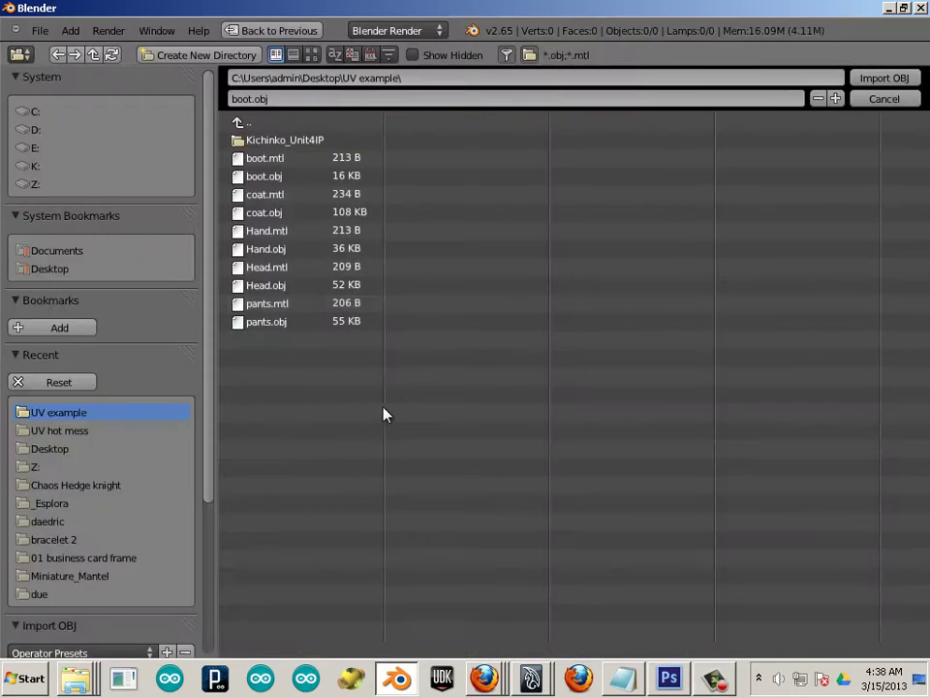
pyautogui.doubleClick(262, 323)
# Step: Select the imported pants mesh and enter Edit Mode on it
pyautogui.scroll(-6, 376, 278)
pyautogui.keyDown('shift'); pyautogui.moveTo(344, 269); pyautogui.dragTo(351, 327, button='middle'); pyautogui.keyUp('shift')
pyautogui.scroll(1, 352, 327)
pyautogui.rightClick(352, 334)
pyautogui.press('Tab')
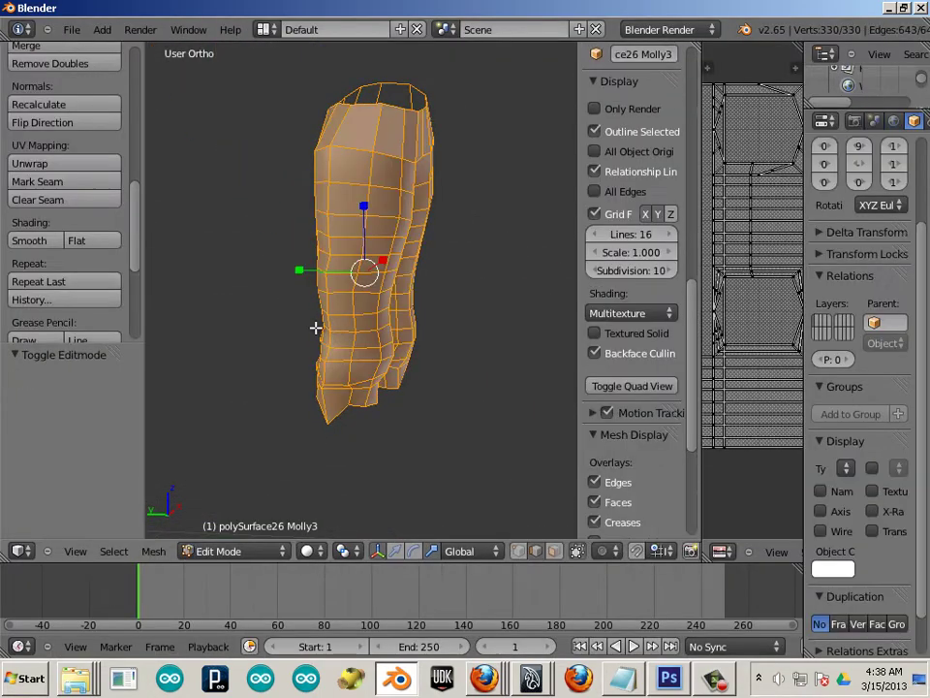
# Step: Apply smooth shading to the whole pants mesh
pyautogui.moveTo(258, 320); pyautogui.dragTo(402, 215, button='middle')
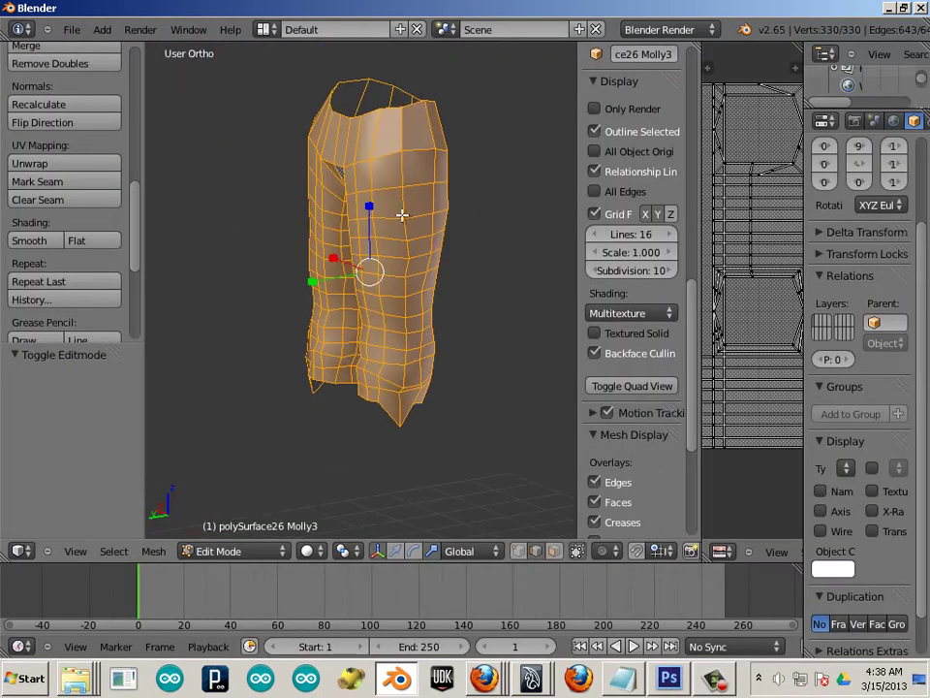
pyautogui.click(39, 240)
pyautogui.scroll(4, 368, 310)
pyautogui.scroll(-2, 368, 310)
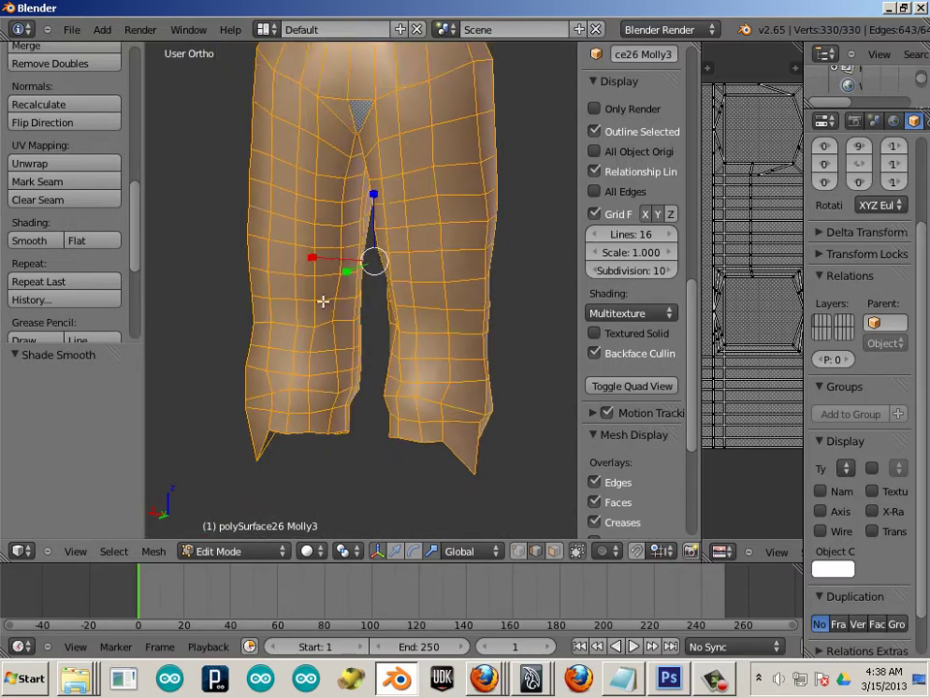
pyautogui.moveTo(447, 221); pyautogui.dragTo(394, 320, button='middle')
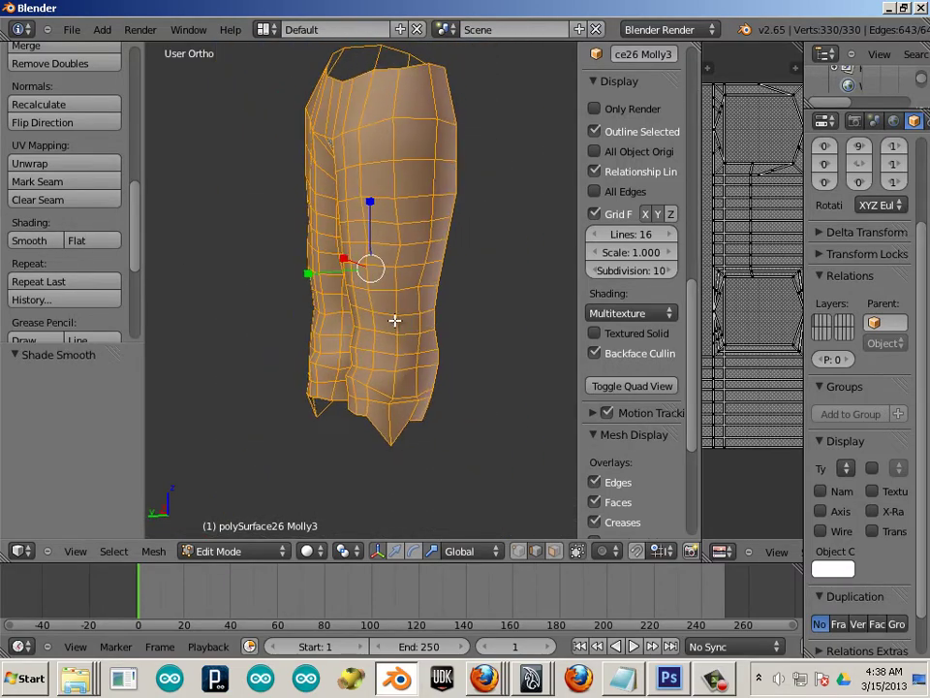
# Step: Mark the edge loops running along the inner legs and down both outer sides of the pants as seams
pyautogui.press('a')
pyautogui.moveTo(413, 396); pyautogui.dragTo(402, 301, button='middle')
pyautogui.scroll(3, 310, 284)
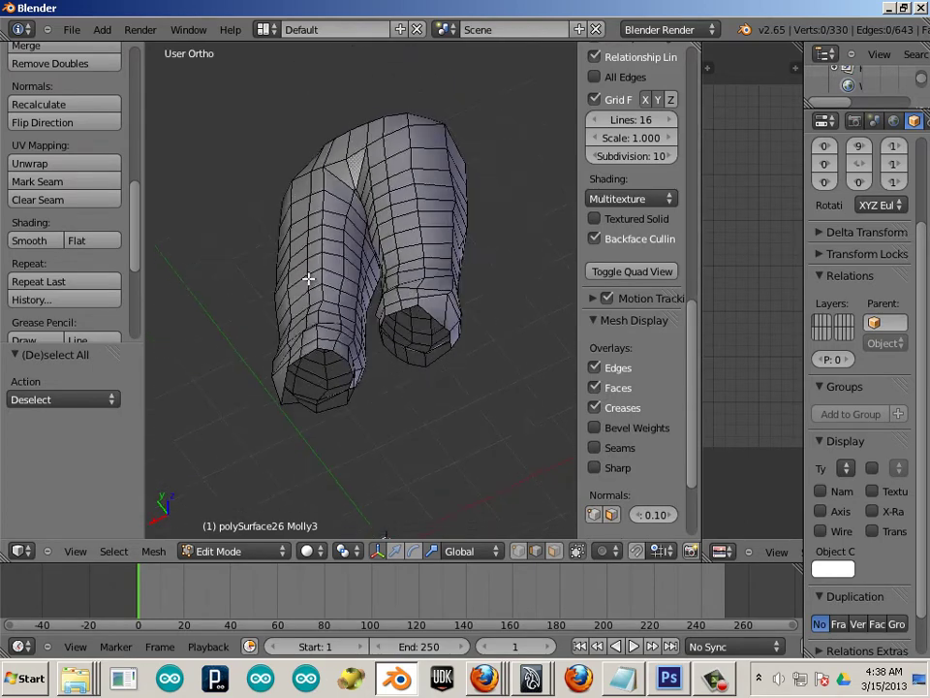
pyautogui.keyDown('alt'); pyautogui.rightClick(351, 333); pyautogui.keyUp('alt')
pyautogui.moveTo(351, 334); pyautogui.dragTo(304, 455, button='middle')
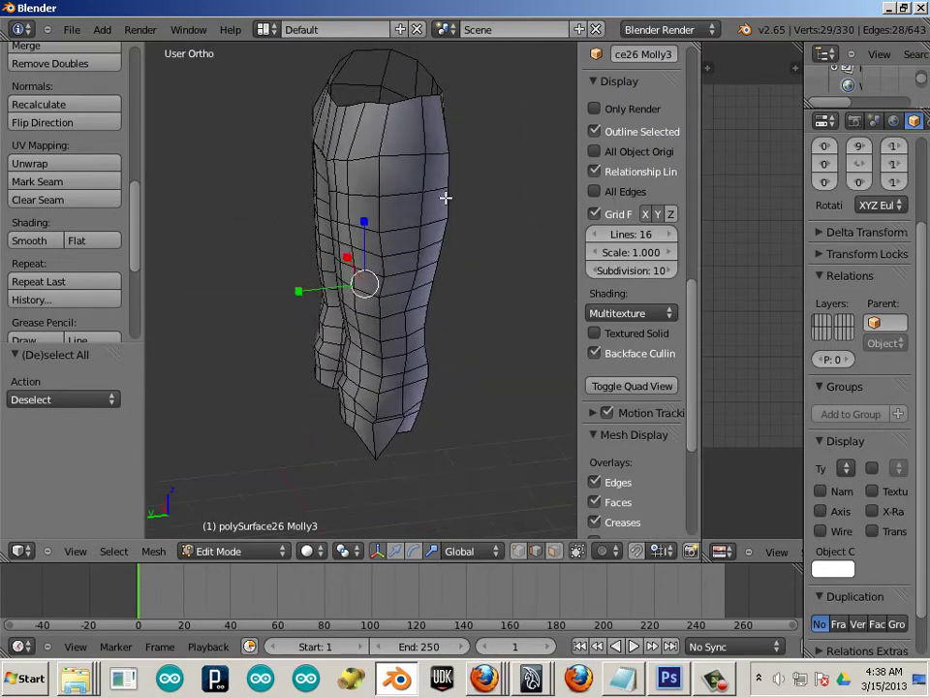
pyautogui.keyDown('alt'); pyautogui.keyDown('shift'); pyautogui.rightClick(421, 178); pyautogui.keyUp('shift'); pyautogui.keyUp('alt')
pyautogui.moveTo(213, 210); pyautogui.dragTo(598, 233, button='middle')
pyautogui.keyDown('alt'); pyautogui.keyDown('shift'); pyautogui.rightClick(318, 214); pyautogui.keyUp('shift'); pyautogui.keyUp('alt')
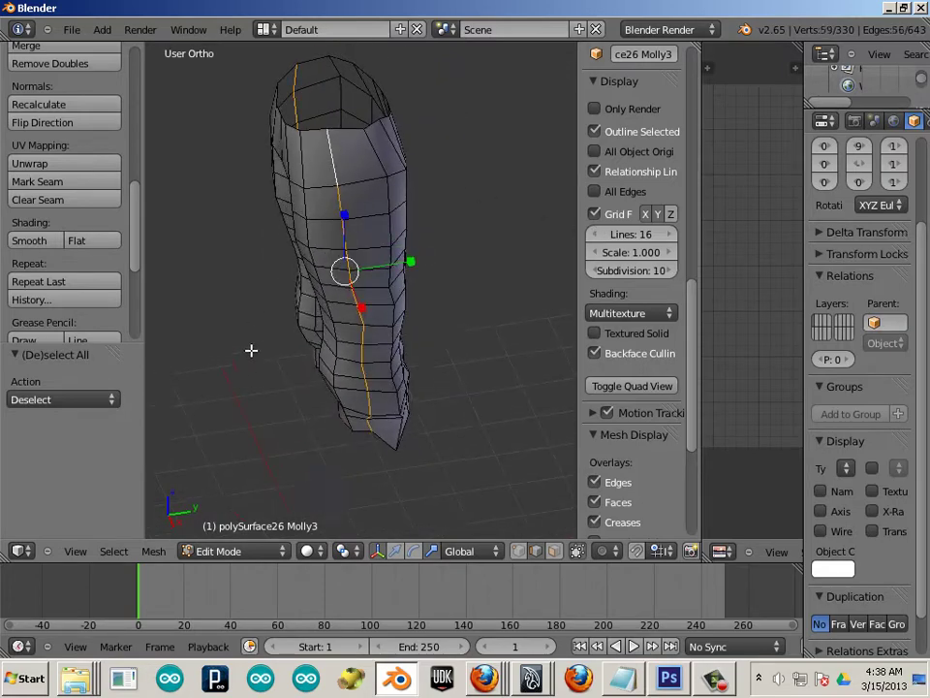
pyautogui.moveTo(251, 349); pyautogui.dragTo(402, 191, button='middle')
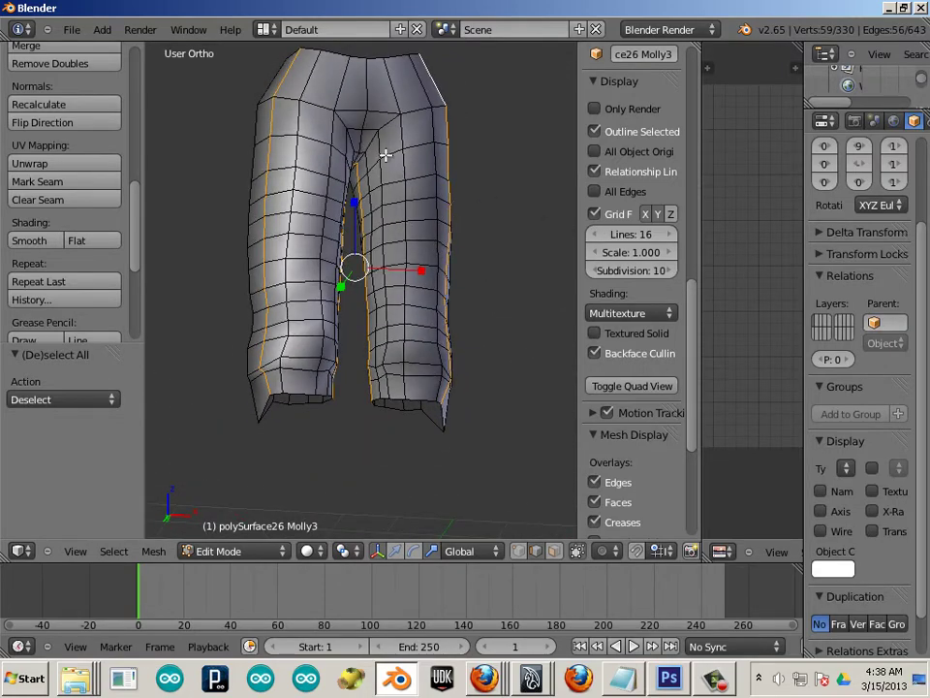
pyautogui.moveTo(287, 246); pyautogui.dragTo(518, 283, button='middle')
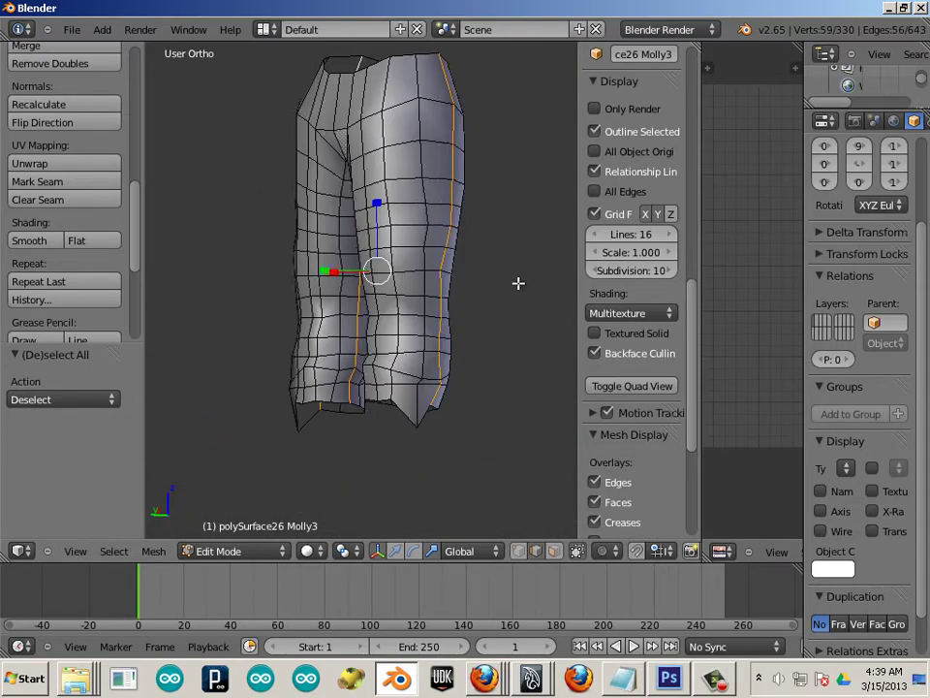
pyautogui.click(48, 181)
pyautogui.press('a')
pyautogui.moveTo(184, 306); pyautogui.dragTo(291, 311, button='middle')
# Step: Unwrap the entire pants mesh along its seams, widen the UV editor area, and return to Object Mode
pyautogui.press('Tab')
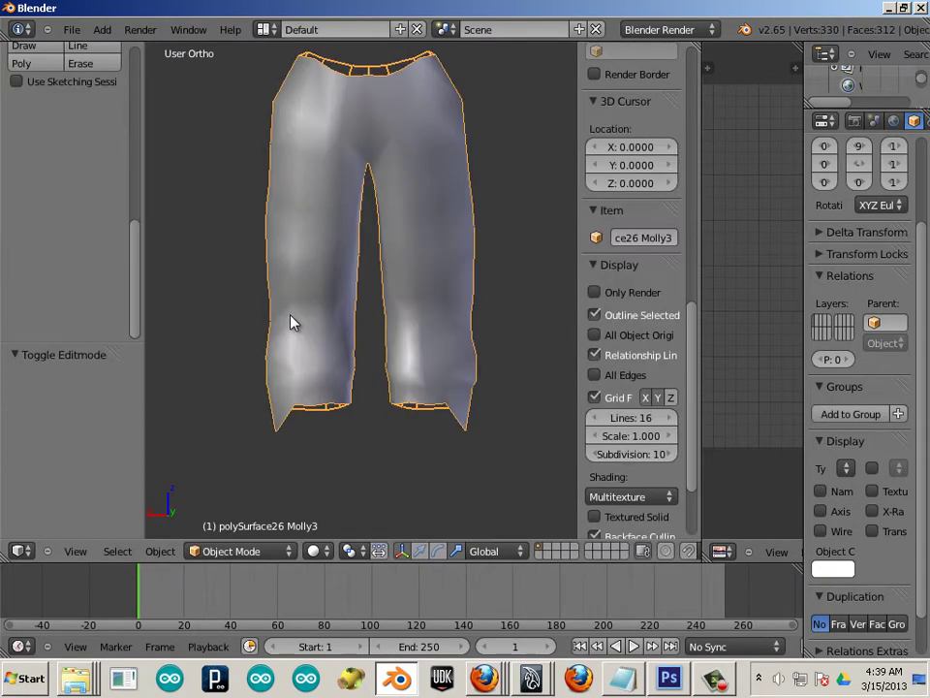
pyautogui.press('Tab')
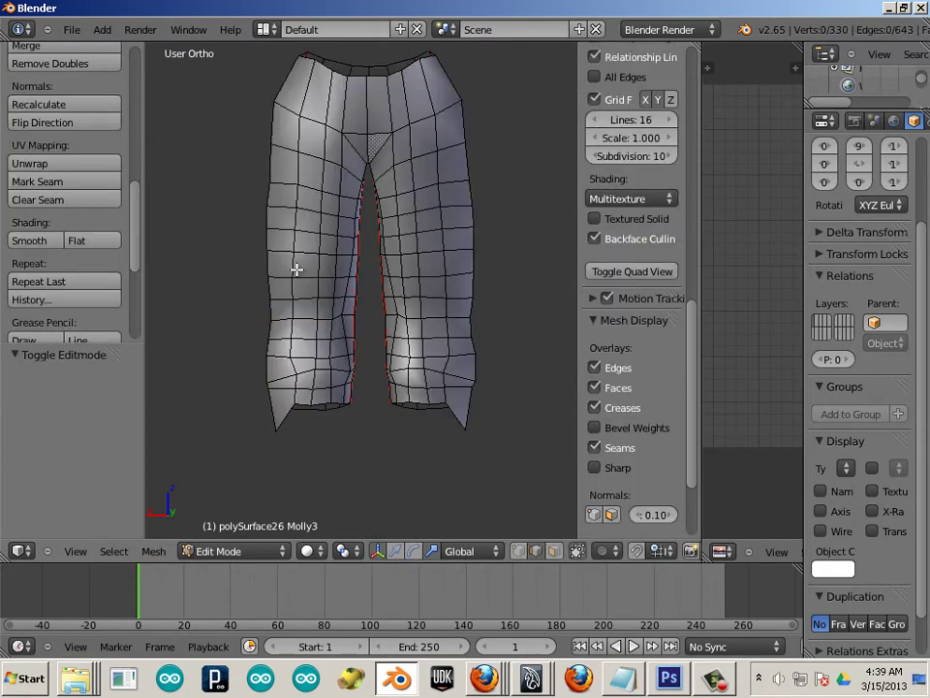
pyautogui.press('l')
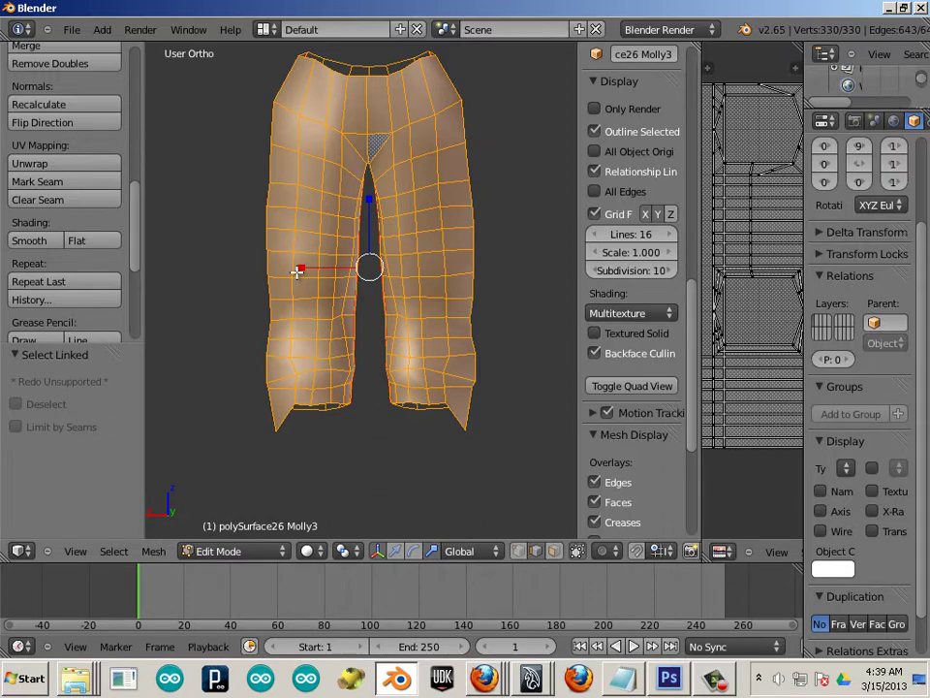
pyautogui.press('u')
pyautogui.click(295, 272)
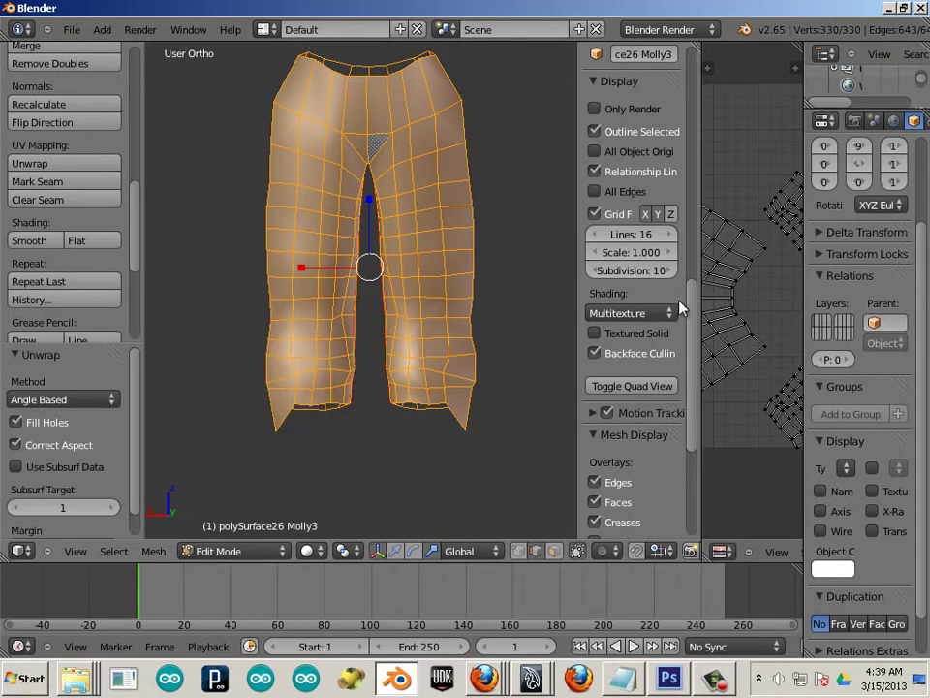
pyautogui.moveTo(700, 304); pyautogui.dragTo(635, 358)
pyautogui.press('Tab')
# Step: Export the unwrapped pants as a Wavefront OBJ over pants.obj in the UV example folder
pyautogui.click(73, 30)
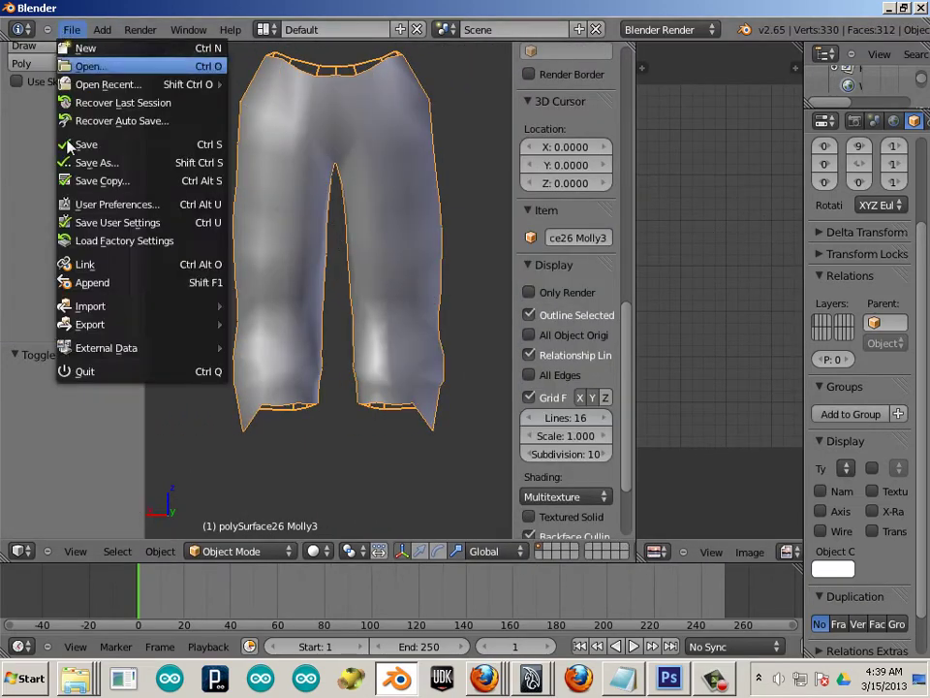
pyautogui.moveTo(124, 323)
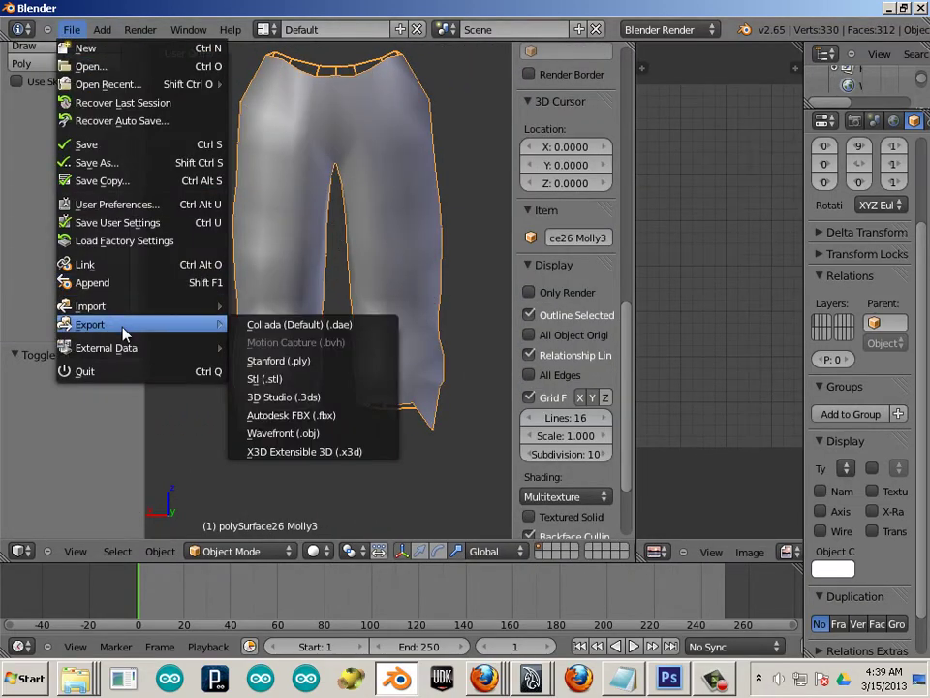
pyautogui.click(300, 433)
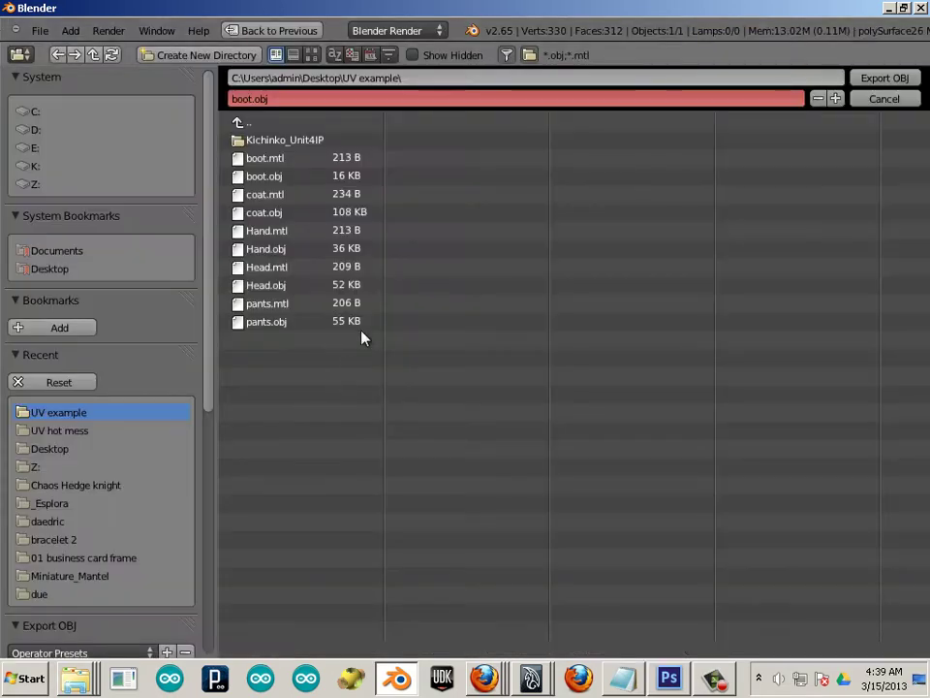
pyautogui.click(277, 321)
pyautogui.click(889, 78)
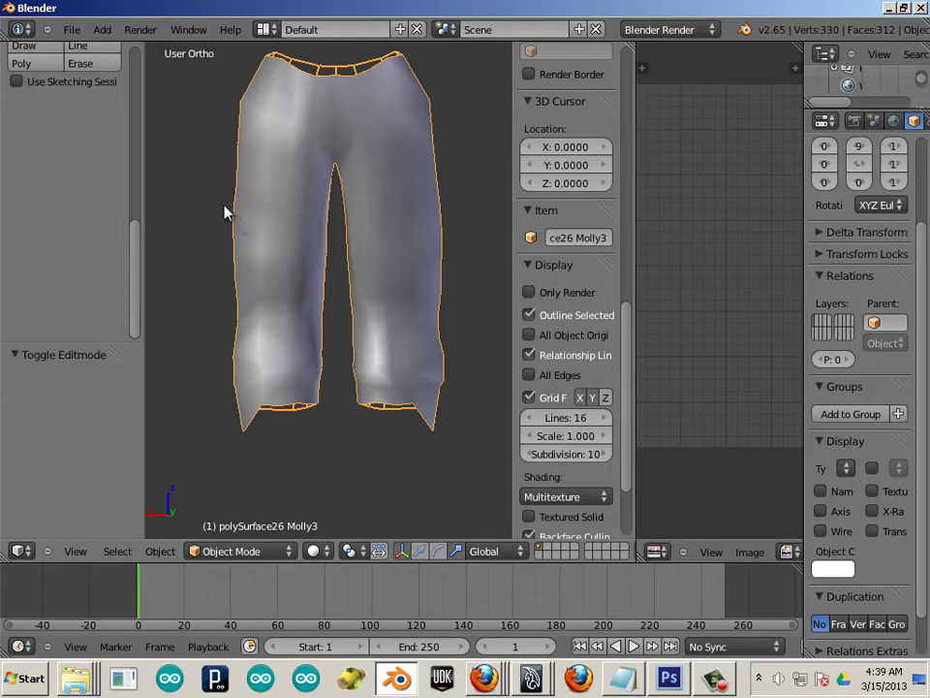
# Step: Reselect the pants and export them over pants.obj in the UV example folder with Selection Only enabled
pyautogui.press('a')
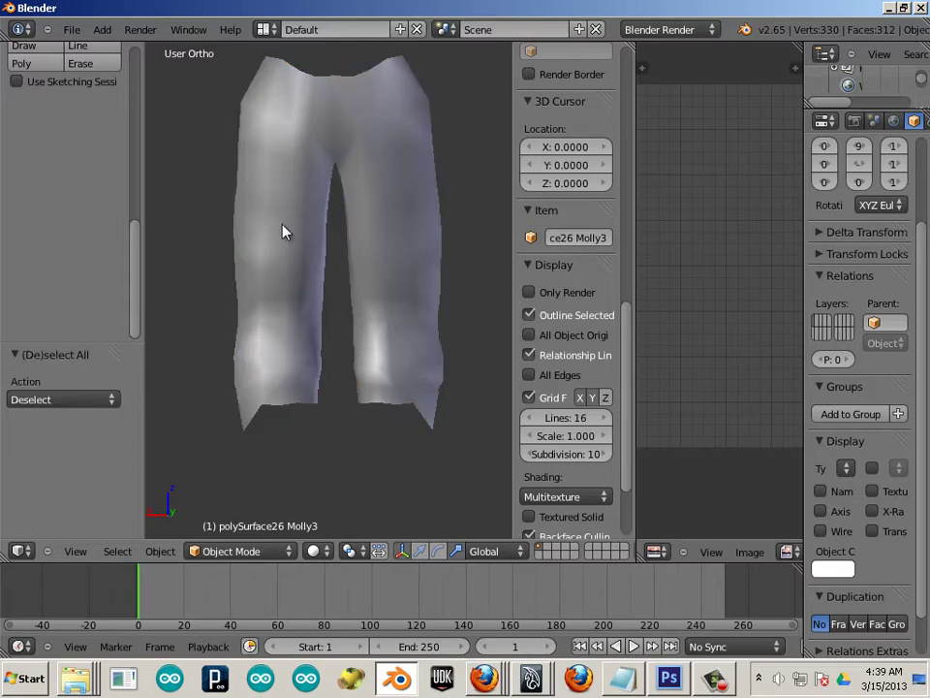
pyautogui.rightClick(279, 223)
pyautogui.click(70, 29)
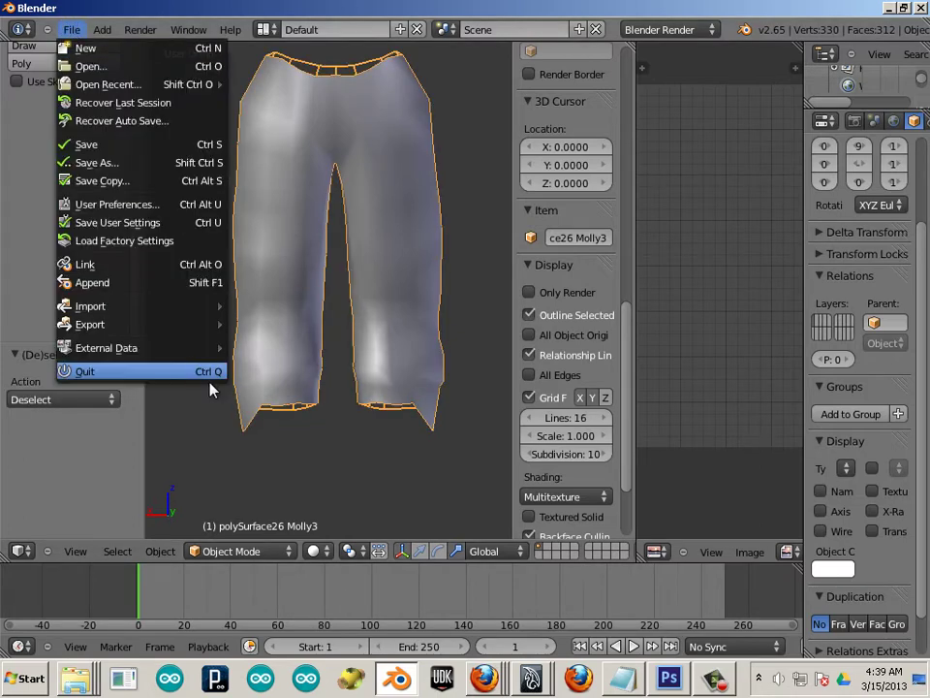
pyautogui.moveTo(186, 325)
pyautogui.click(327, 433)
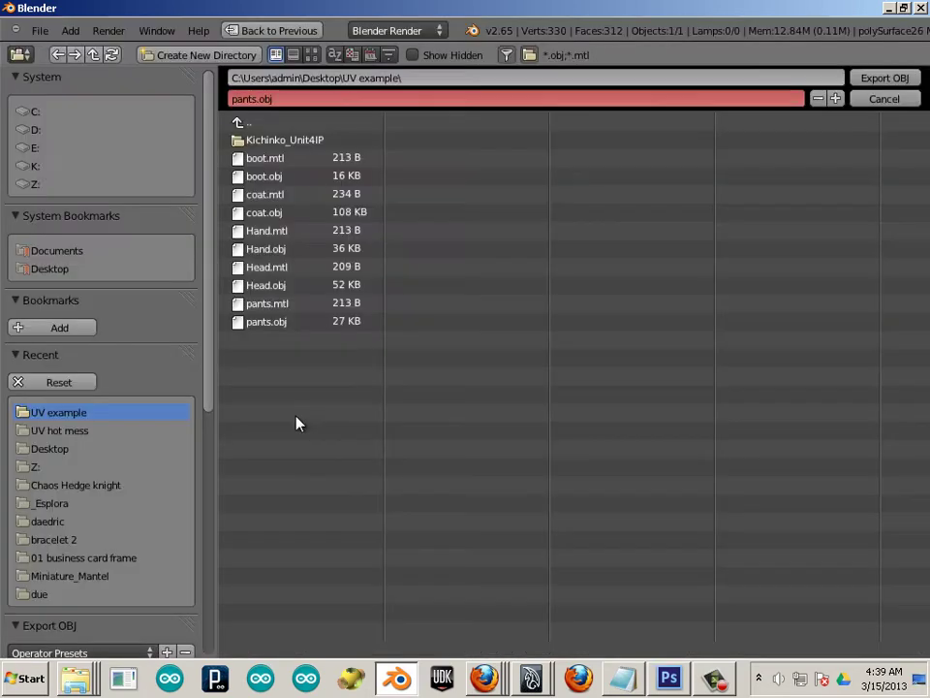
pyautogui.moveTo(211, 339); pyautogui.dragTo(223, 515)
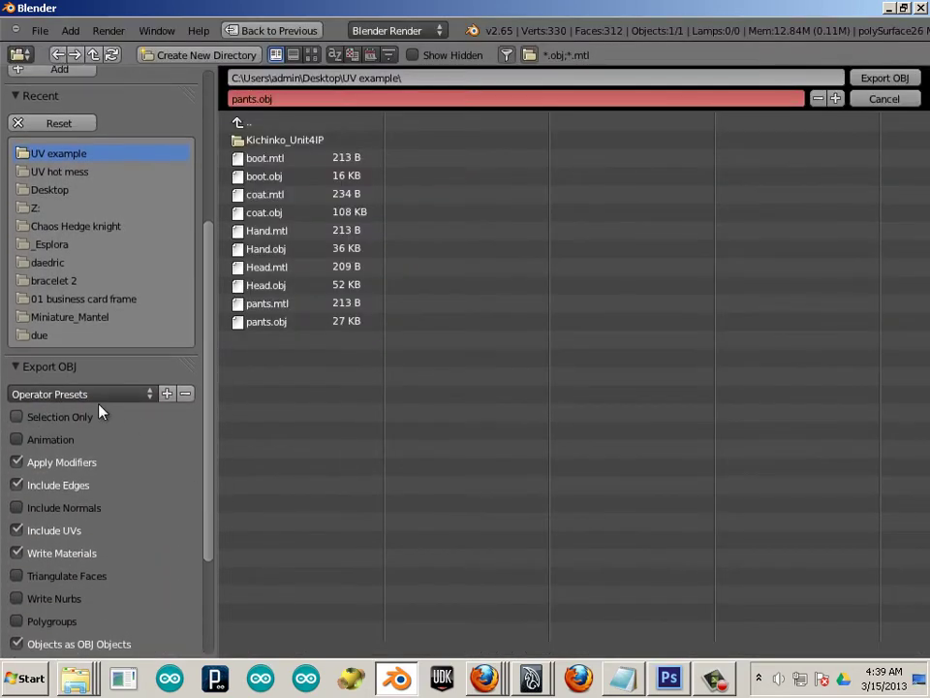
pyautogui.click(40, 424)
pyautogui.click(269, 321)
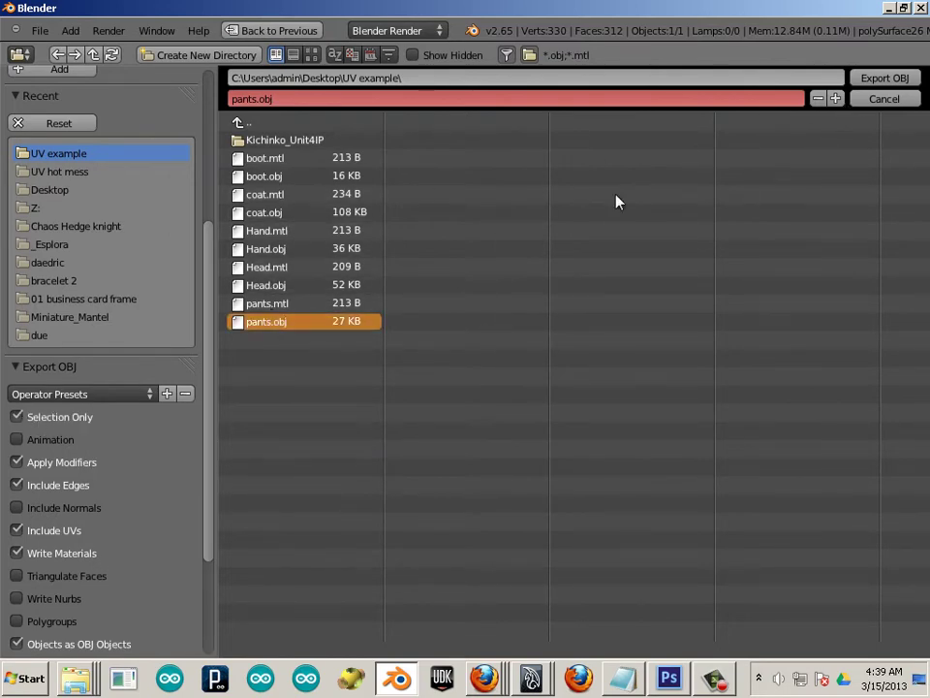
pyautogui.click(893, 81)
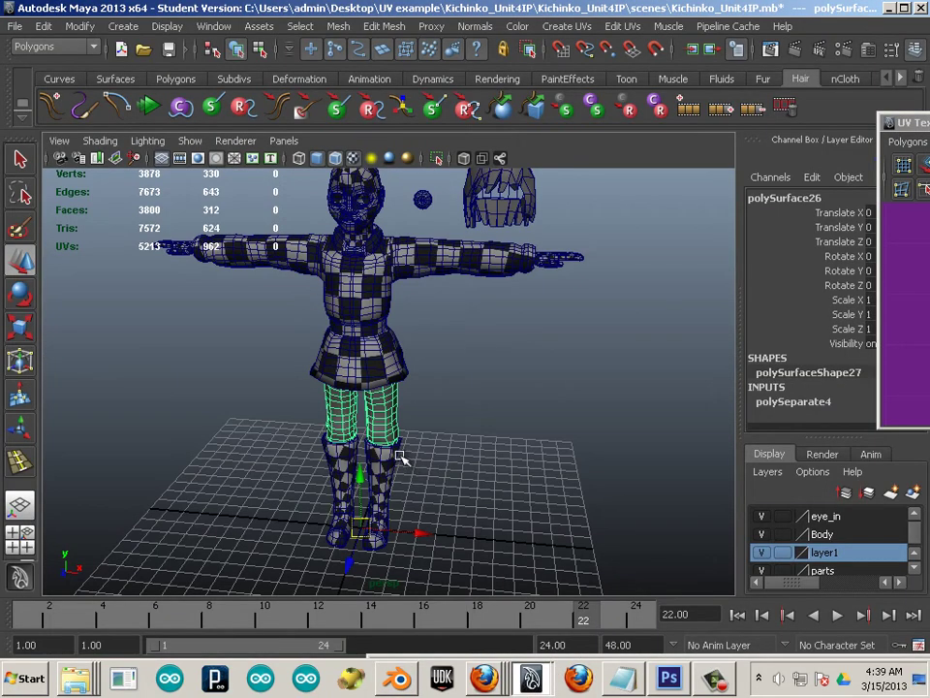
# Step: Switch to Maya and replace the original pants in the scene with the unwrapped pants.obj
pyautogui.press('Delete')
pyautogui.click(44, 26)
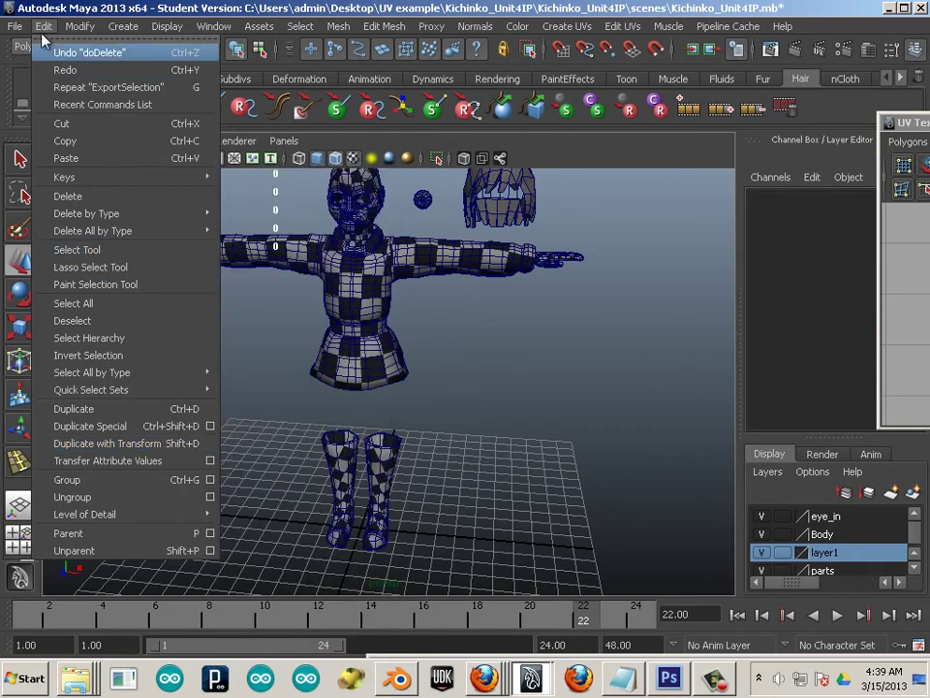
pyautogui.moveTo(14, 26)
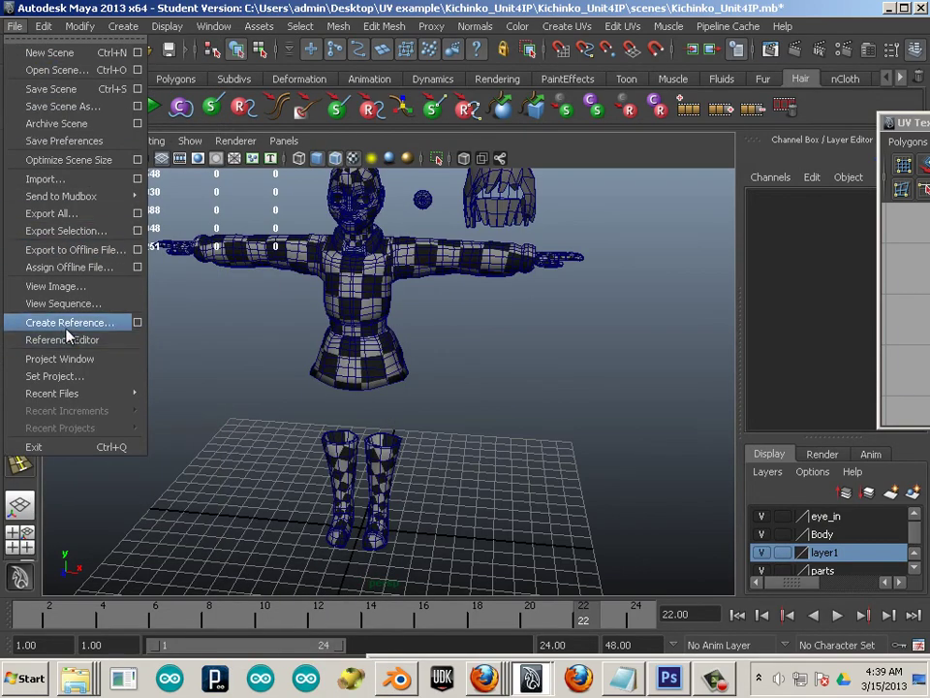
pyautogui.click(45, 180)
pyautogui.doubleClick(167, 312)
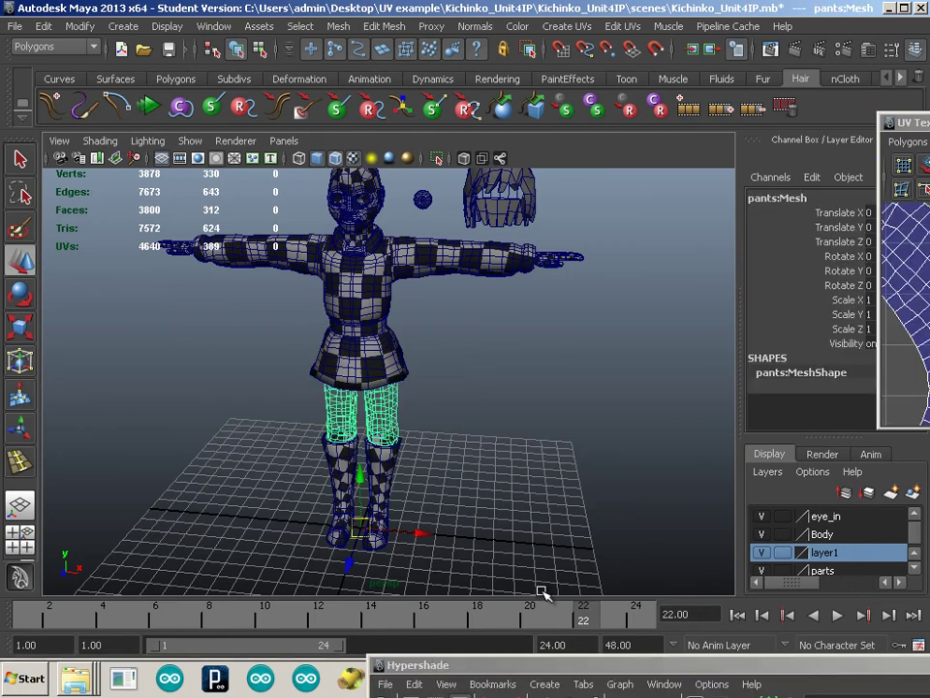
# Step: Assign the UV checker material to the imported pants and deselect them
pyautogui.click(476, 539)
pyautogui.keyDown('alt'); pyautogui.moveTo(400, 509); pyautogui.dragTo(411, 458); pyautogui.keyUp('alt')
pyautogui.keyDown('alt'); pyautogui.moveTo(410, 459); pyautogui.dragTo(399, 512, button='middle'); pyautogui.keyUp('alt')
pyautogui.keyDown('alt'); pyautogui.moveTo(398, 511); pyautogui.dragTo(416, 520); pyautogui.keyUp('alt')
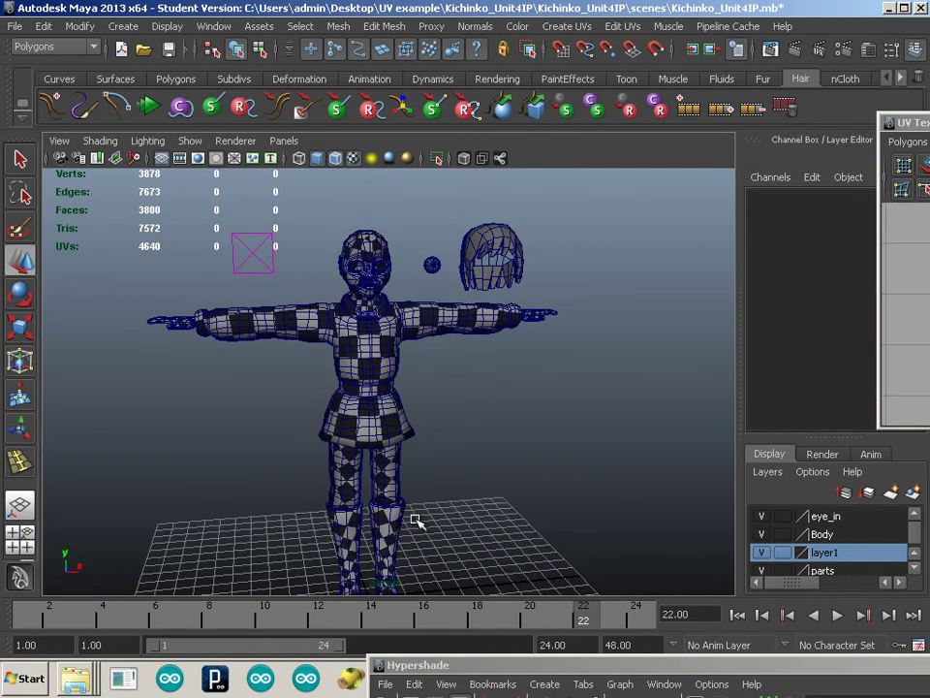
# Step: Select the eyeball sphere floating beside the character's head
pyautogui.keyDown('alt'); pyautogui.moveTo(415, 520); pyautogui.dragTo(434, 476, button='right'); pyautogui.keyUp('alt')
pyautogui.keyDown('alt'); pyautogui.moveTo(429, 470); pyautogui.dragTo(453, 571, button='middle'); pyautogui.keyUp('alt')
pyautogui.keyDown('alt'); pyautogui.moveTo(453, 570); pyautogui.dragTo(418, 567); pyautogui.keyUp('alt')
pyautogui.keyDown('alt'); pyautogui.moveTo(418, 567); pyautogui.dragTo(499, 587, button='right'); pyautogui.keyUp('alt')
pyautogui.keyDown('alt'); pyautogui.moveTo(433, 496); pyautogui.dragTo(383, 531, button='middle'); pyautogui.keyUp('alt')
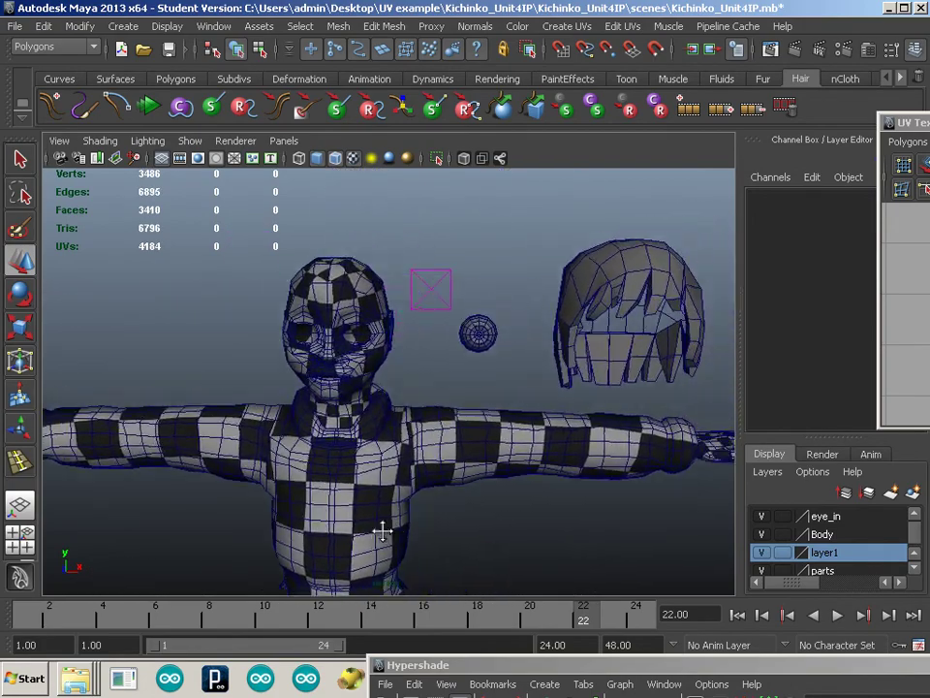
pyautogui.keyDown('alt'); pyautogui.moveTo(383, 531); pyautogui.dragTo(485, 571, button='right'); pyautogui.keyUp('alt')
pyautogui.click(472, 320)
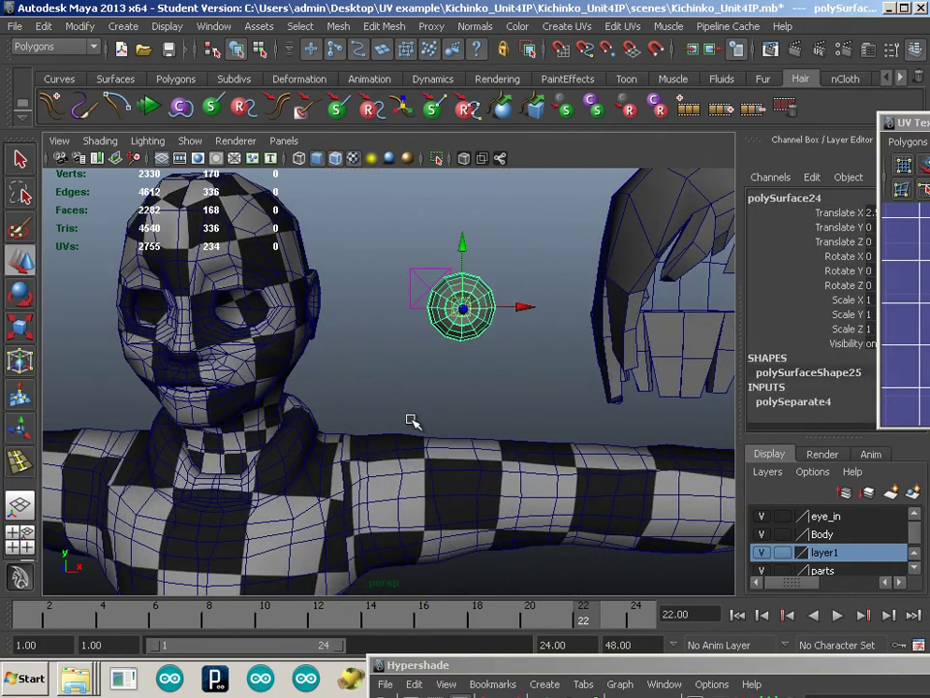